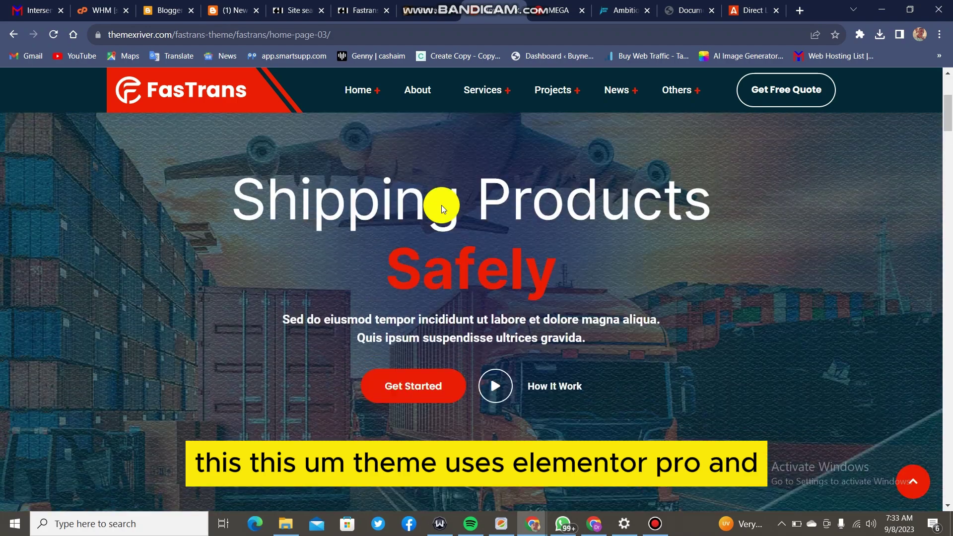
# Scroll through the FasTrans demo pages.
pyautogui.scroll(-15, 495, 218)
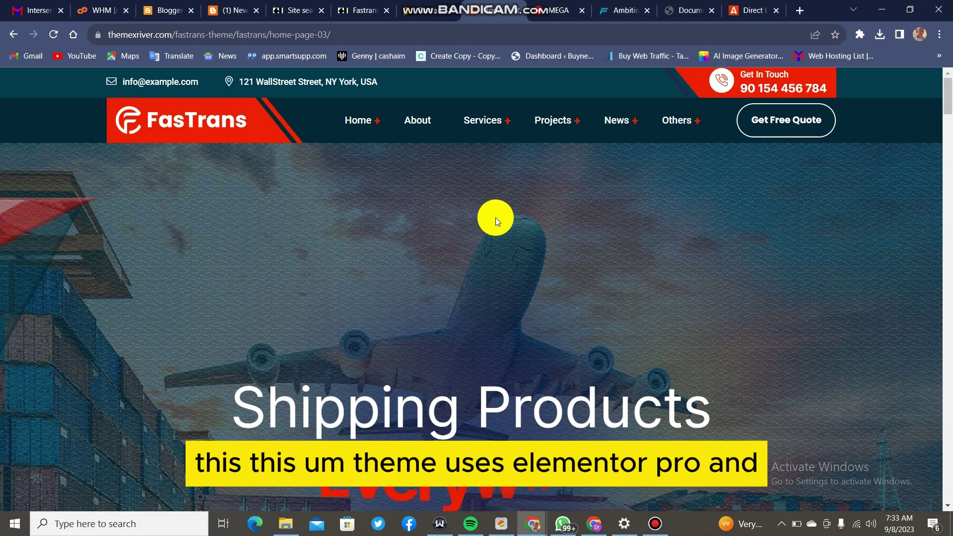
pyautogui.scroll(-15, 496, 218)
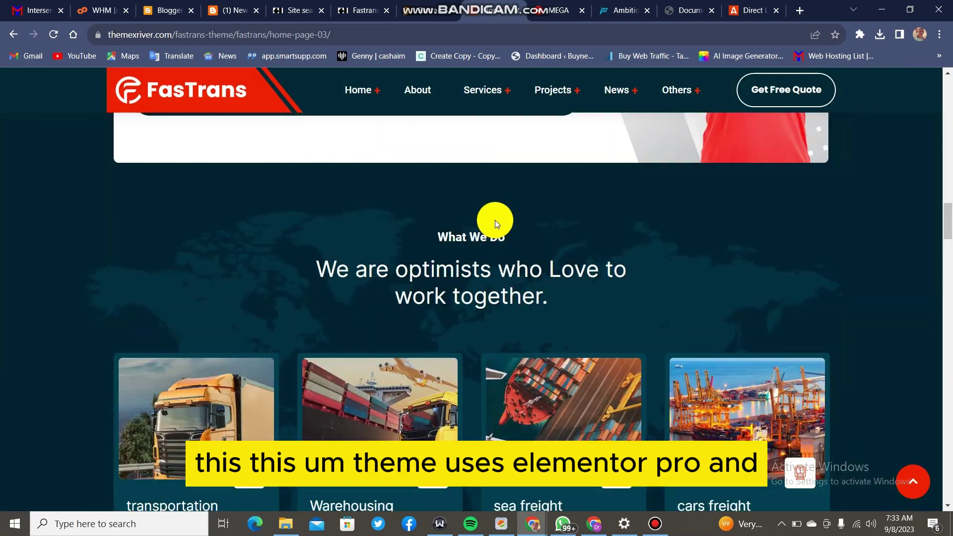
pyautogui.scroll(-15, 494, 230)
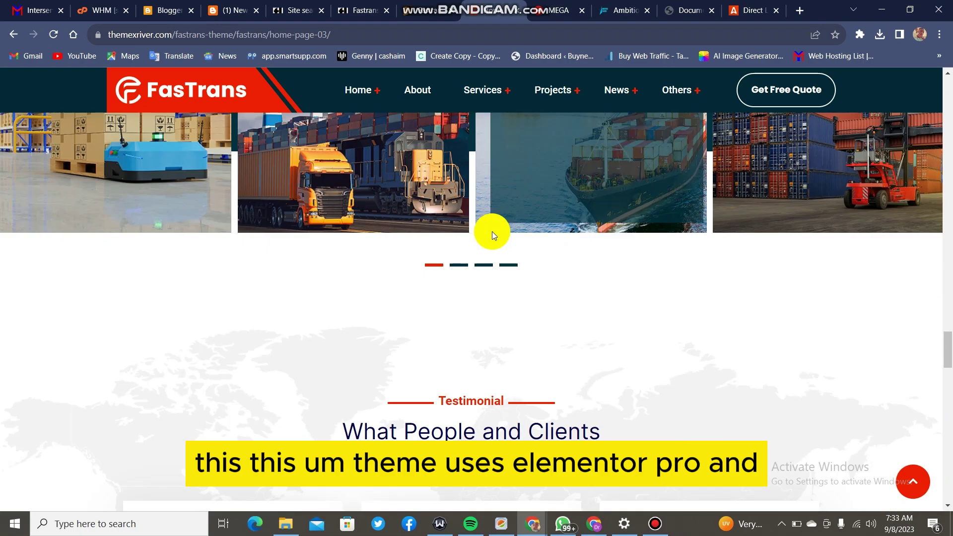
pyautogui.scroll(-2, 492, 232)
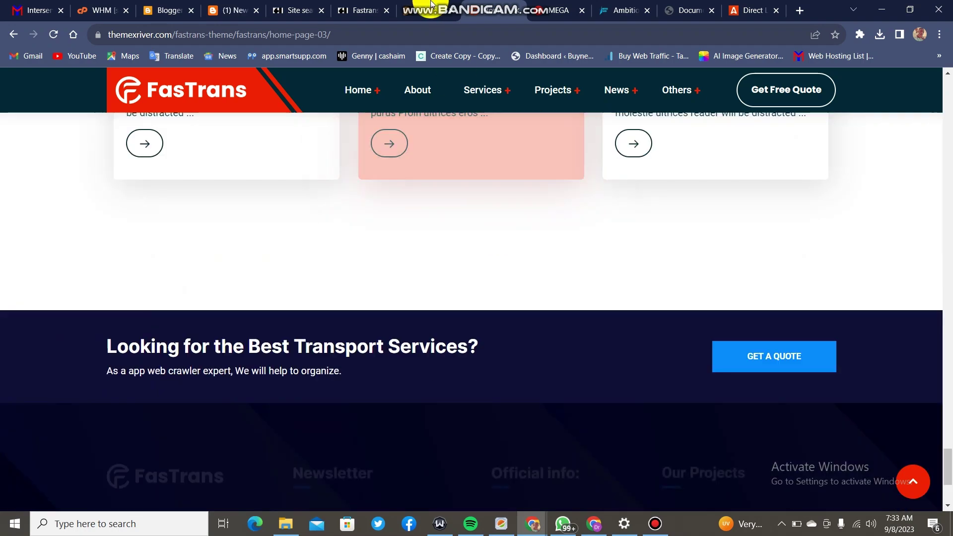
# Review the FasTrans ThemeForest preview and its PURCHASE $39 price, then go to the blog's theme posts.
pyautogui.hotkey('alt', 'Left')
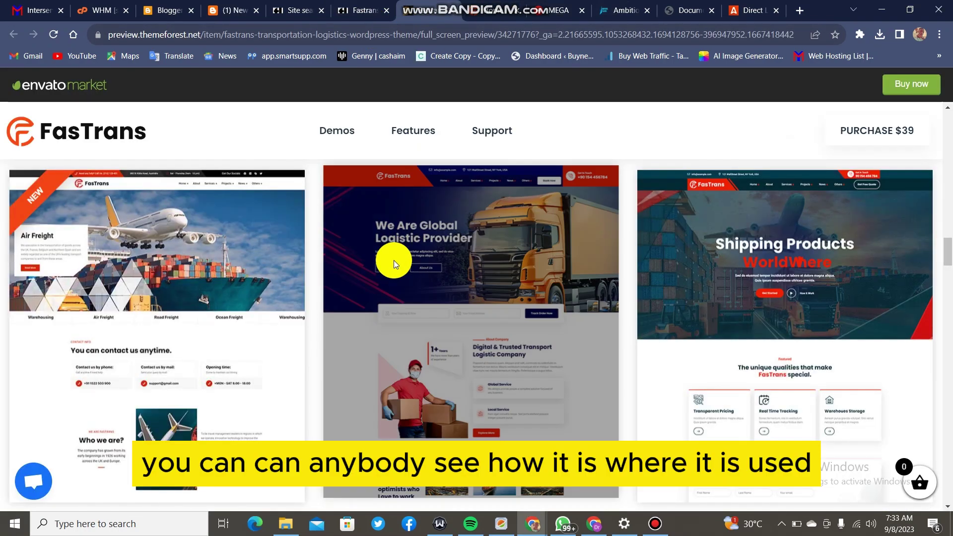
pyautogui.scroll(15, 394, 260)
pyautogui.scroll(8, 394, 260)
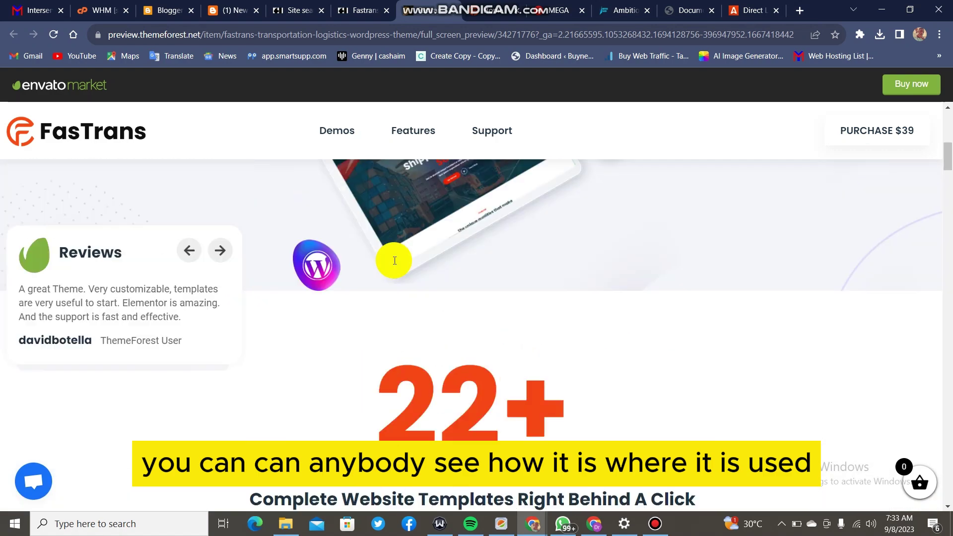
pyautogui.scroll(-4, 326, 281)
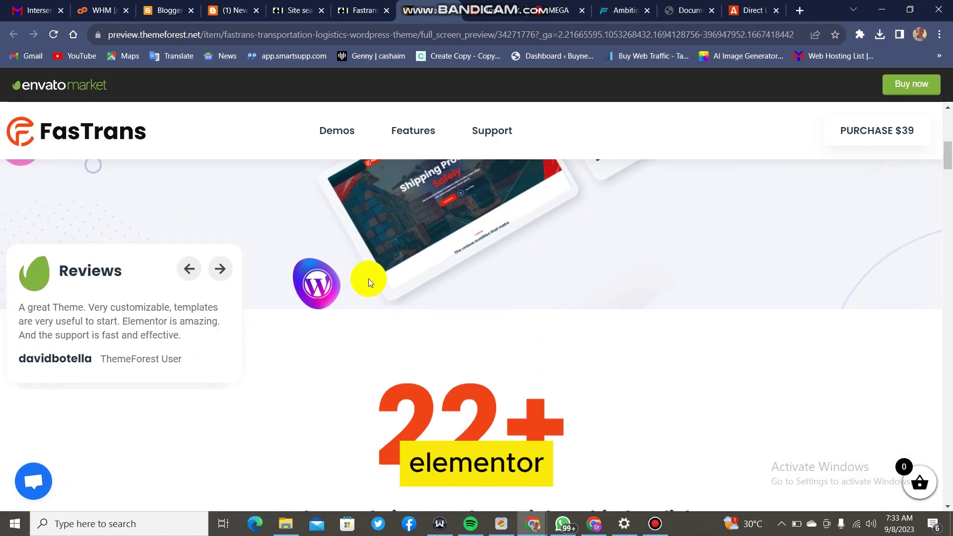
pyautogui.scroll(4, 411, 270)
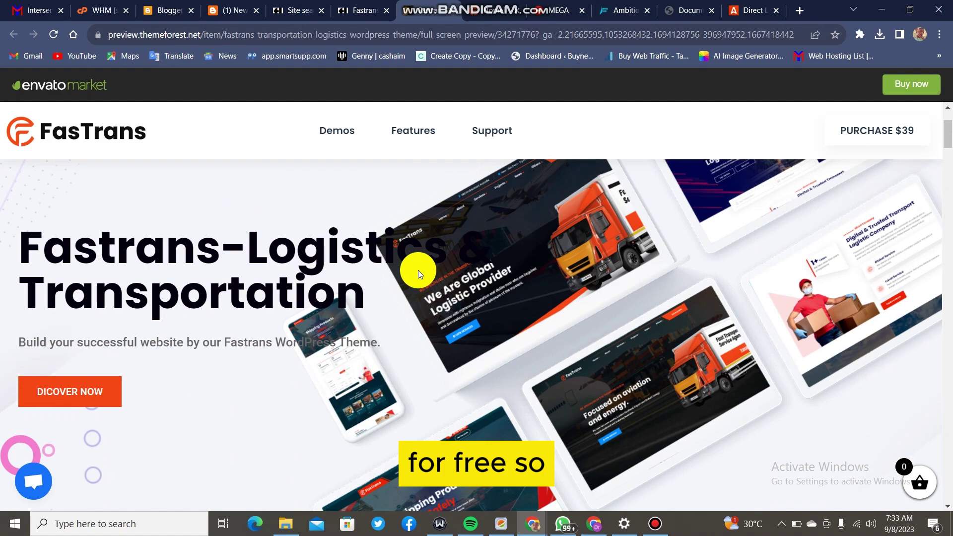
pyautogui.scroll(-1, 574, 229)
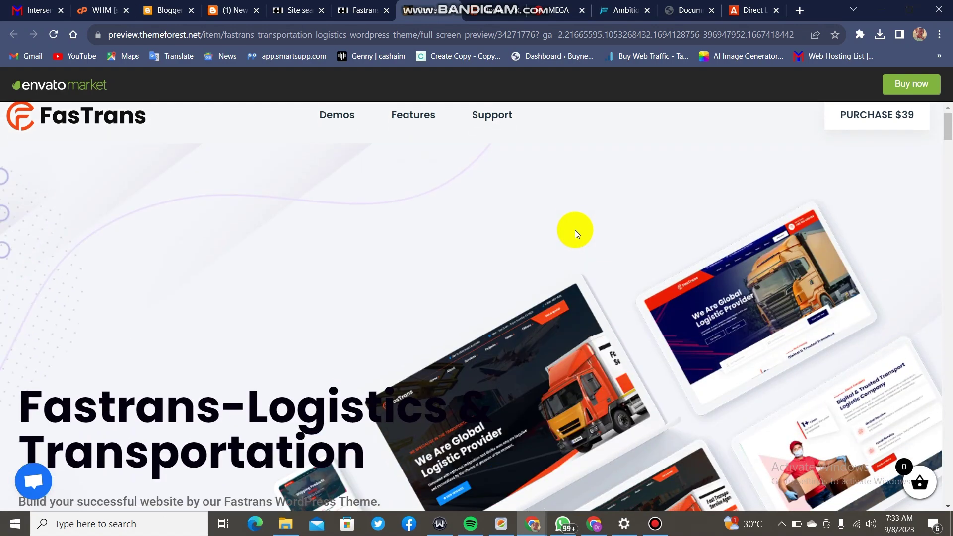
pyautogui.scroll(-5, 575, 230)
pyautogui.scroll(5, 575, 230)
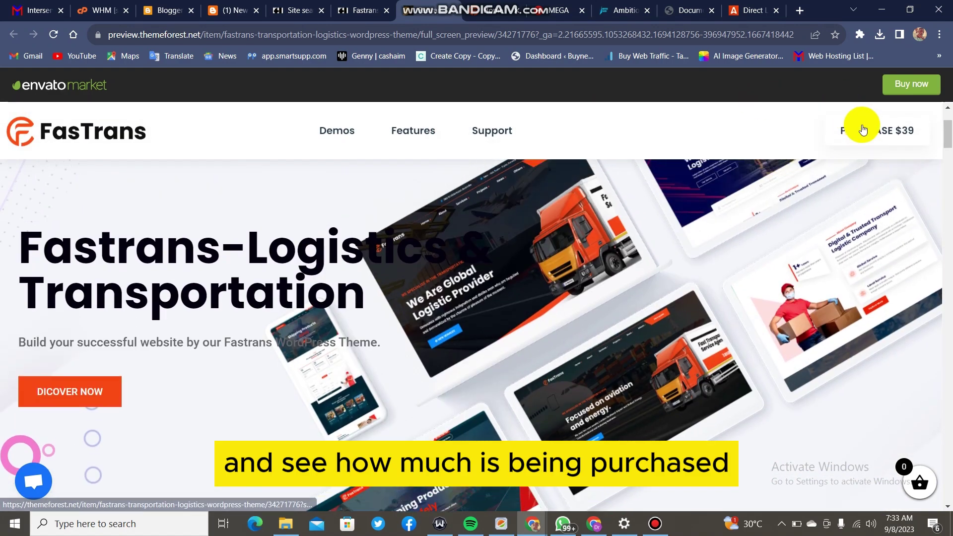
pyautogui.click(243, 12)
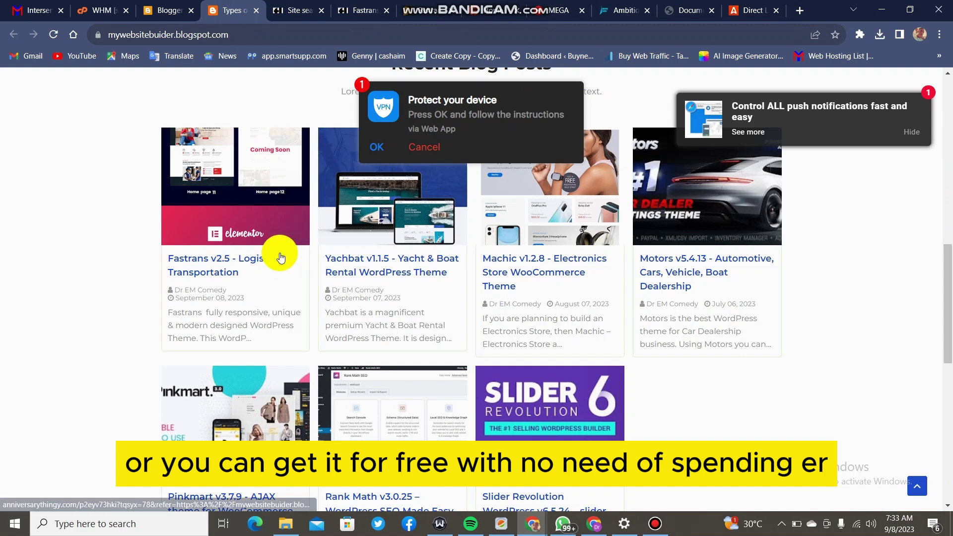
# Open the Fastrans v2.5 - Logistics & Transportation post on the blog, getting past an ad tab.
pyautogui.click(424, 9)
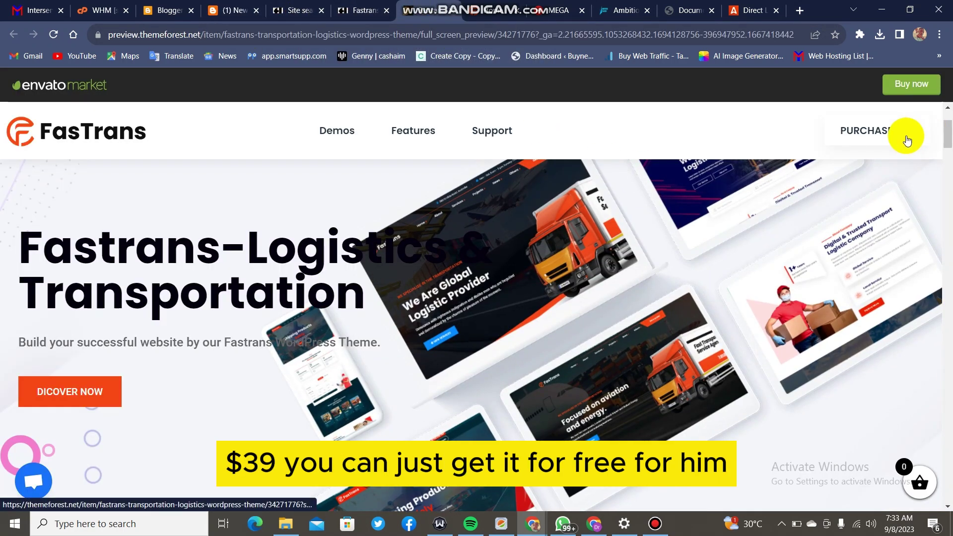
pyautogui.click(239, 11)
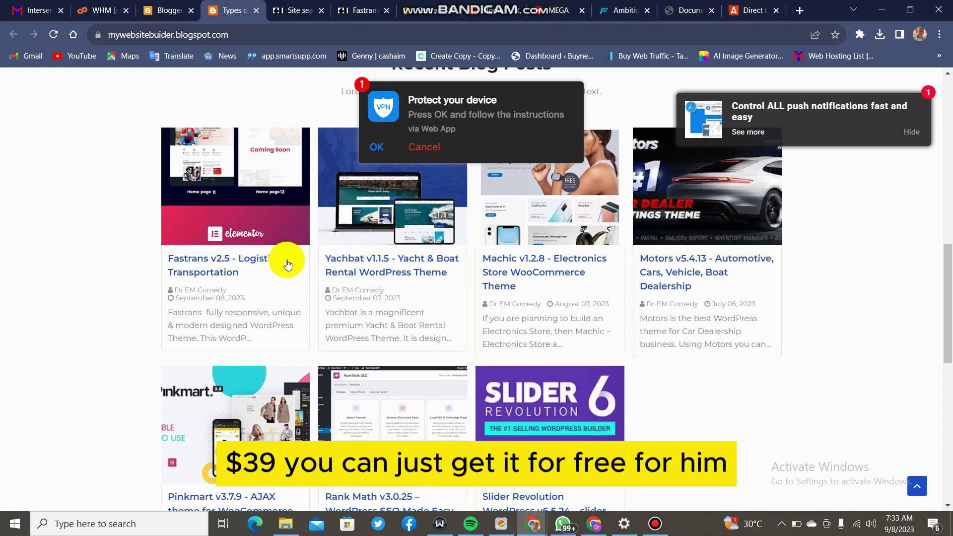
pyautogui.scroll(1, 288, 265)
pyautogui.click(188, 327)
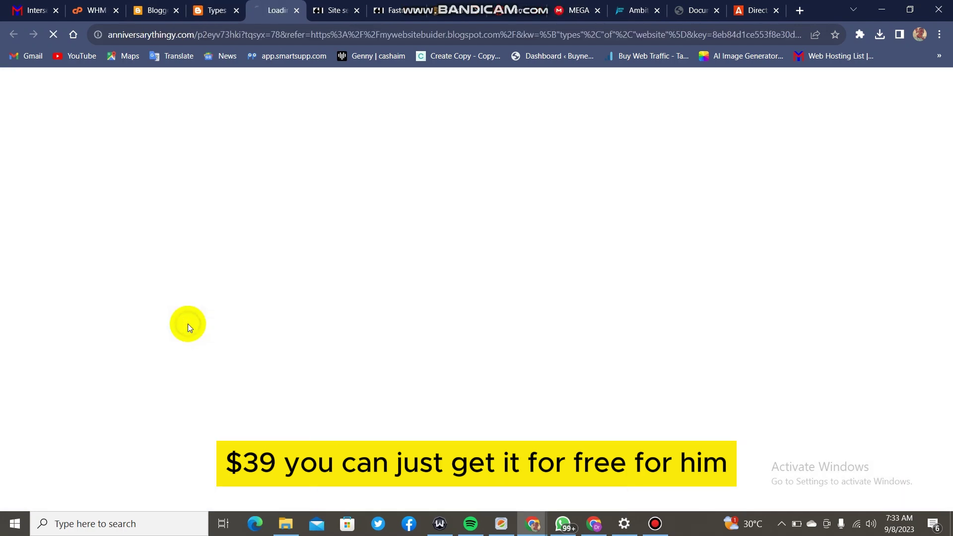
pyautogui.click(199, 10)
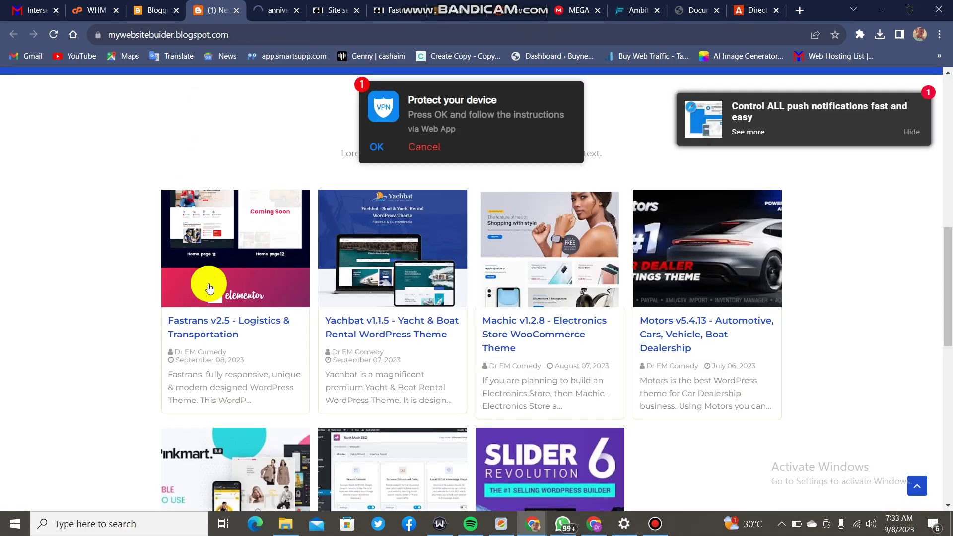
pyautogui.click(206, 330)
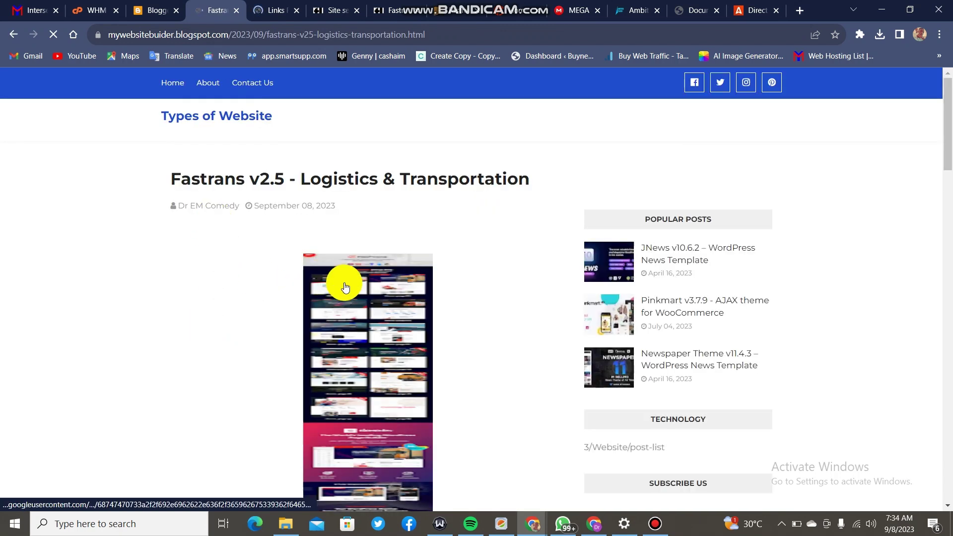
# Dismiss the ad popup and review the post's five download links before moving to WHM.
pyautogui.scroll(-5, 345, 281)
pyautogui.scroll(-5, 342, 291)
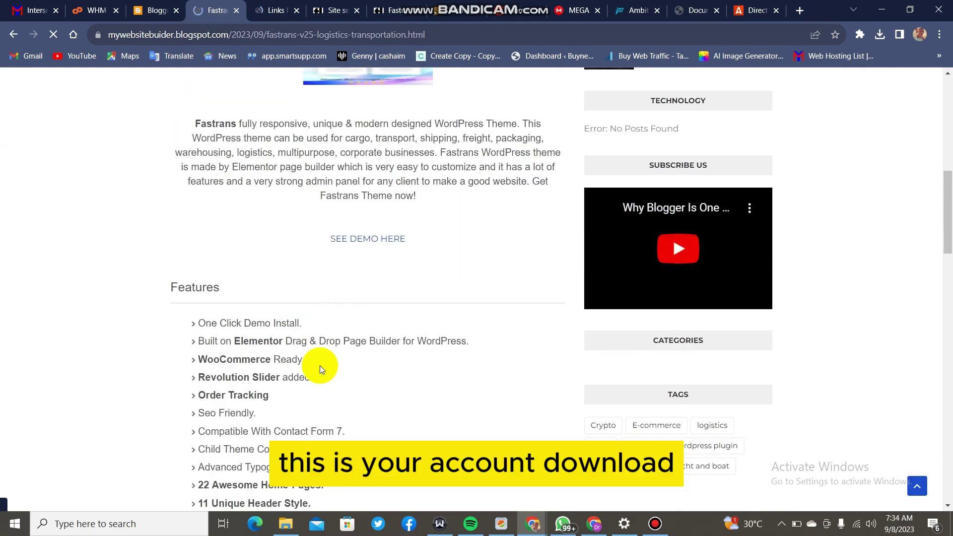
pyautogui.scroll(-5, 311, 318)
pyautogui.scroll(-5, 311, 322)
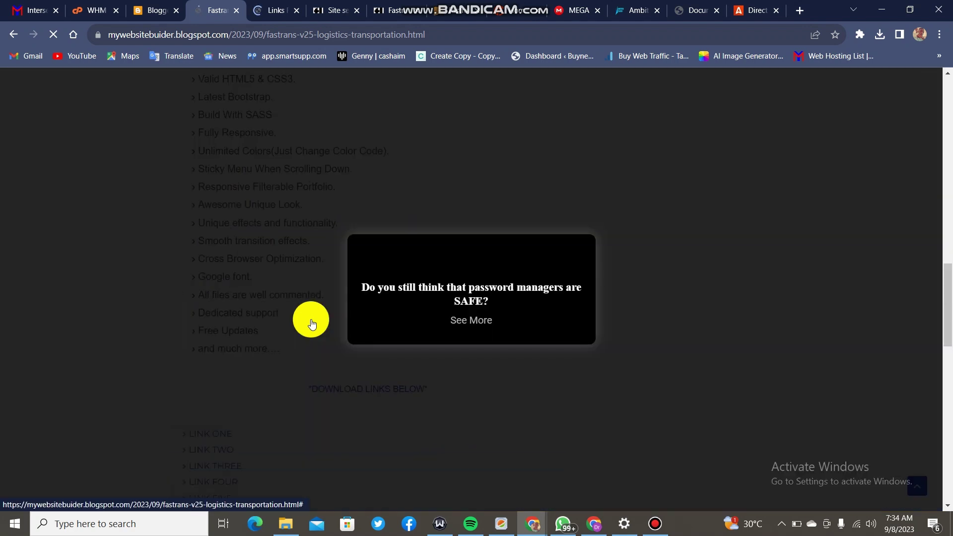
pyautogui.click(931, 70)
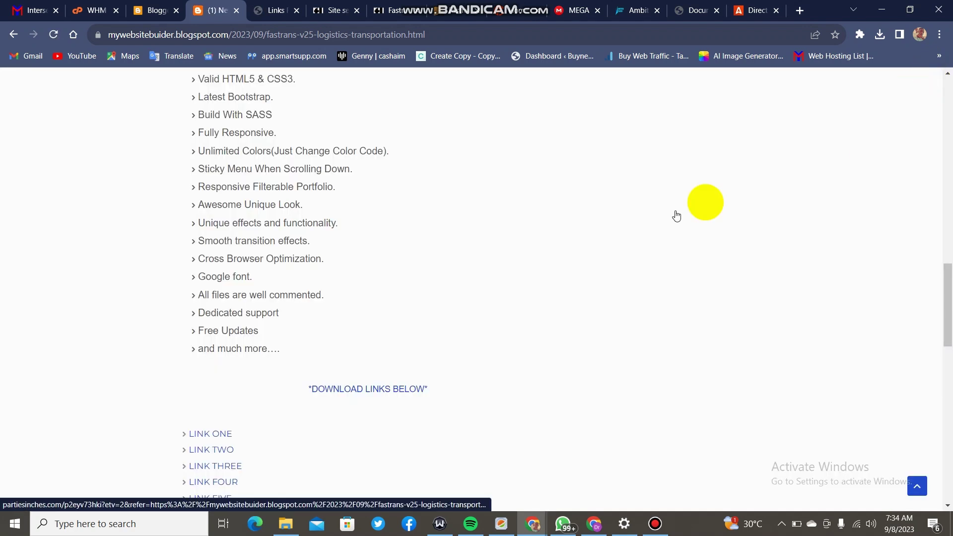
pyautogui.scroll(-3, 383, 243)
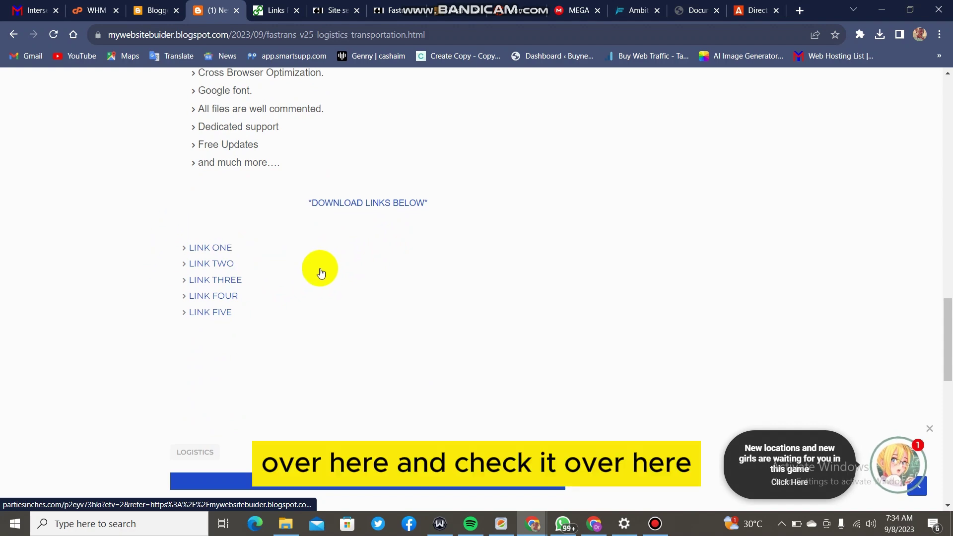
pyautogui.scroll(9, 319, 271)
pyautogui.scroll(12, 321, 272)
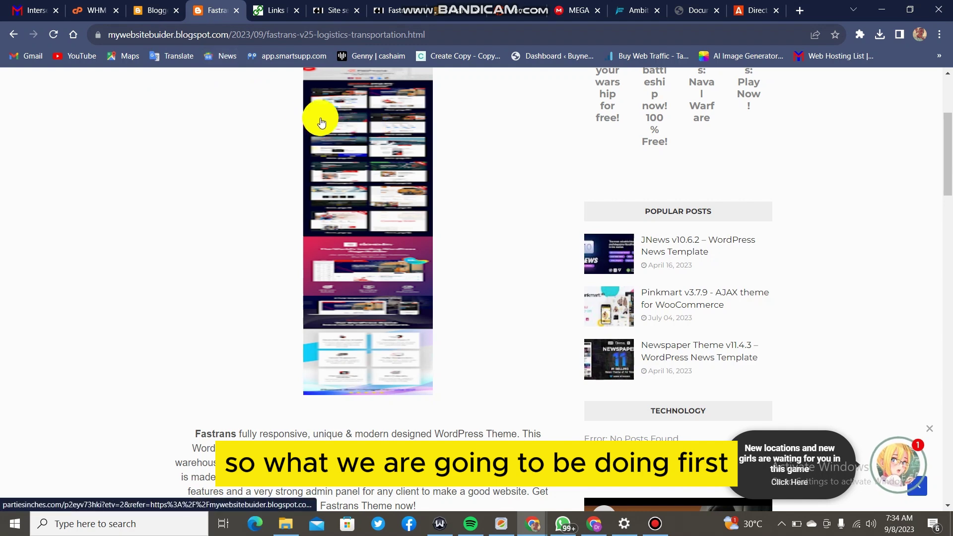
pyautogui.click(87, 7)
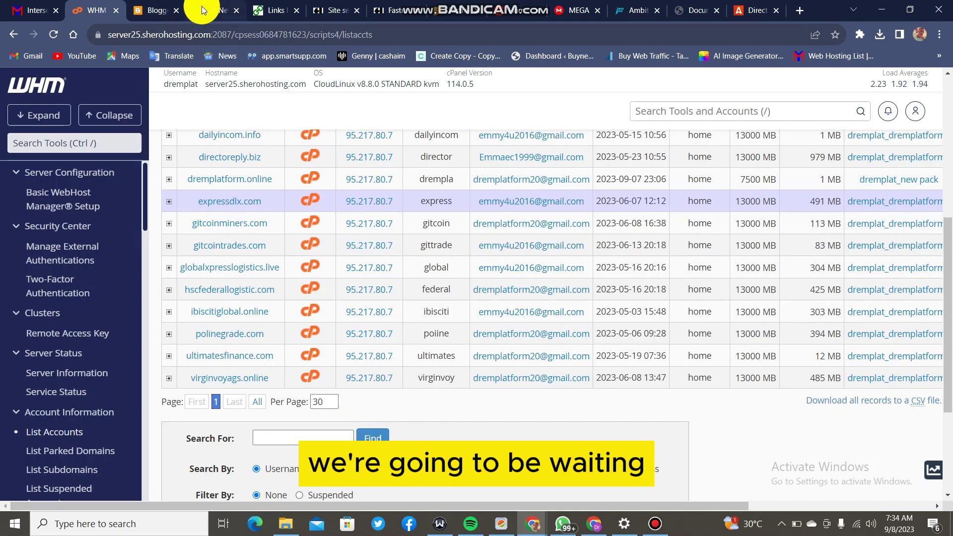
# Open cPanel for the dremplatform.online account and launch its primary domain in a new tab.
pyautogui.scroll(6, 279, 215)
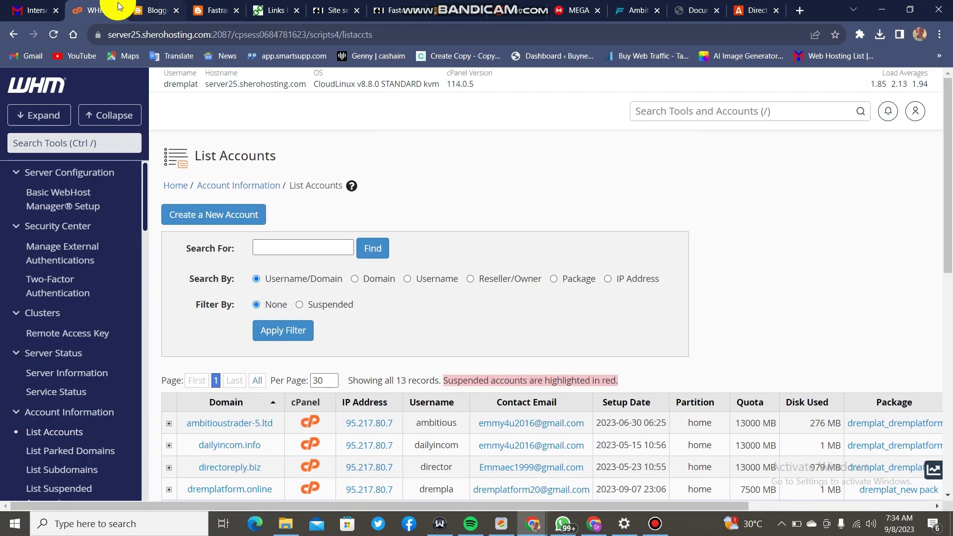
pyautogui.click(171, 8)
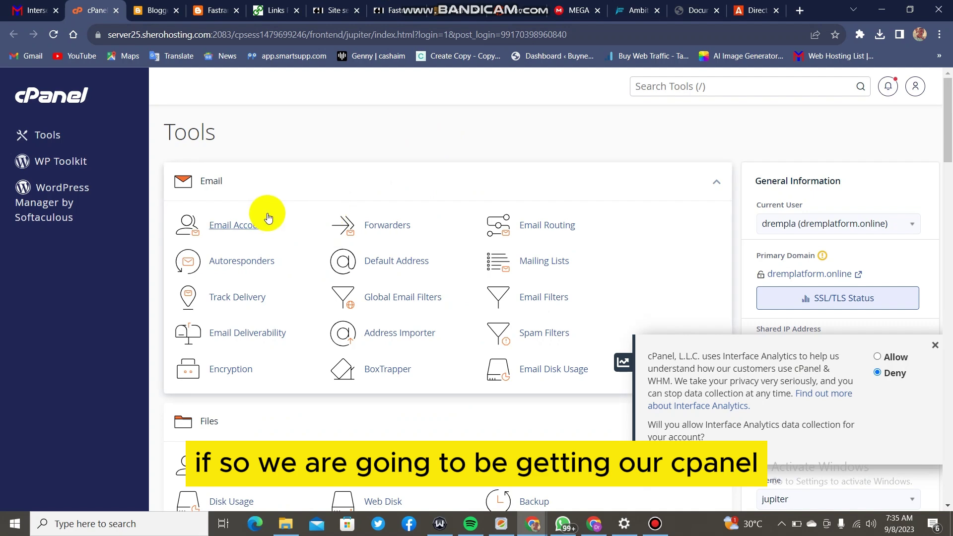
pyautogui.scroll(-3, 267, 213)
pyautogui.scroll(2, 268, 213)
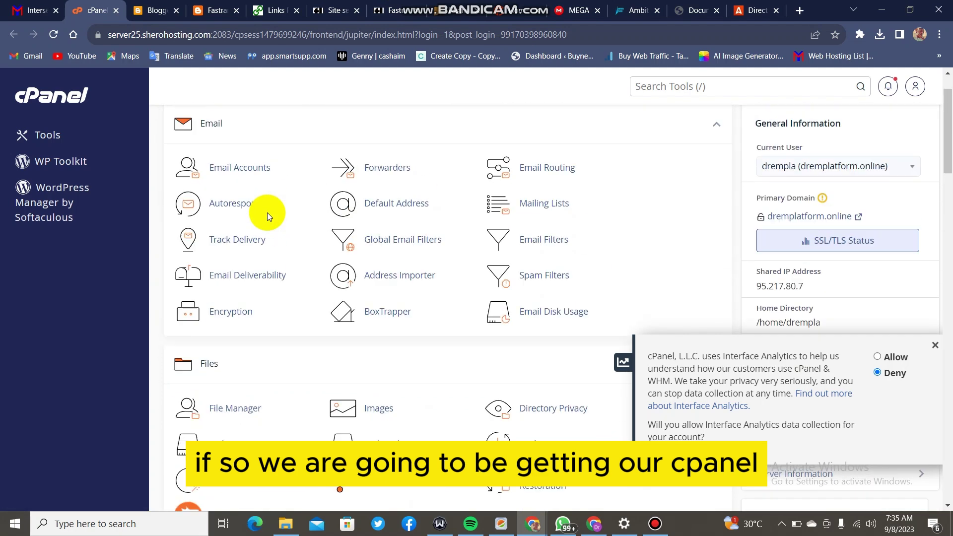
pyautogui.scroll(1, 268, 213)
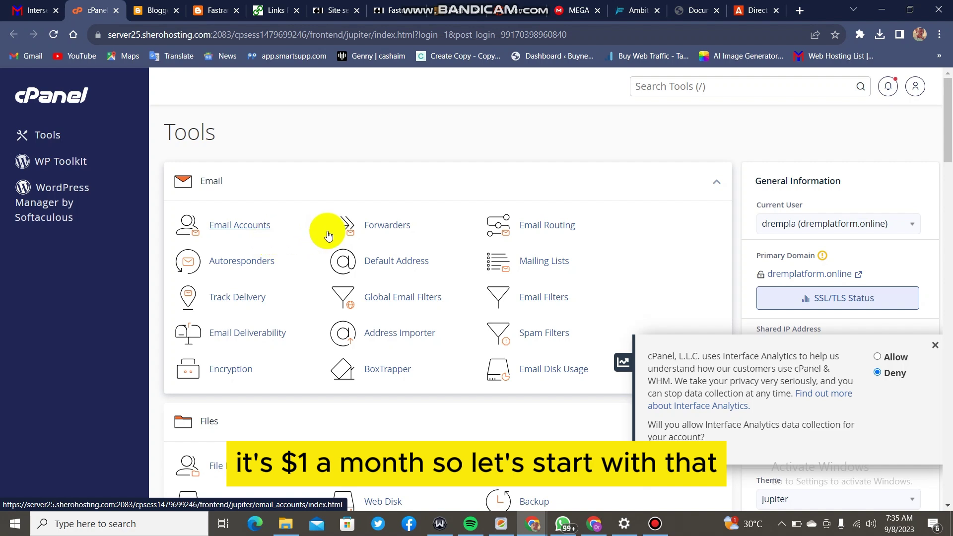
pyautogui.scroll(-1, 356, 232)
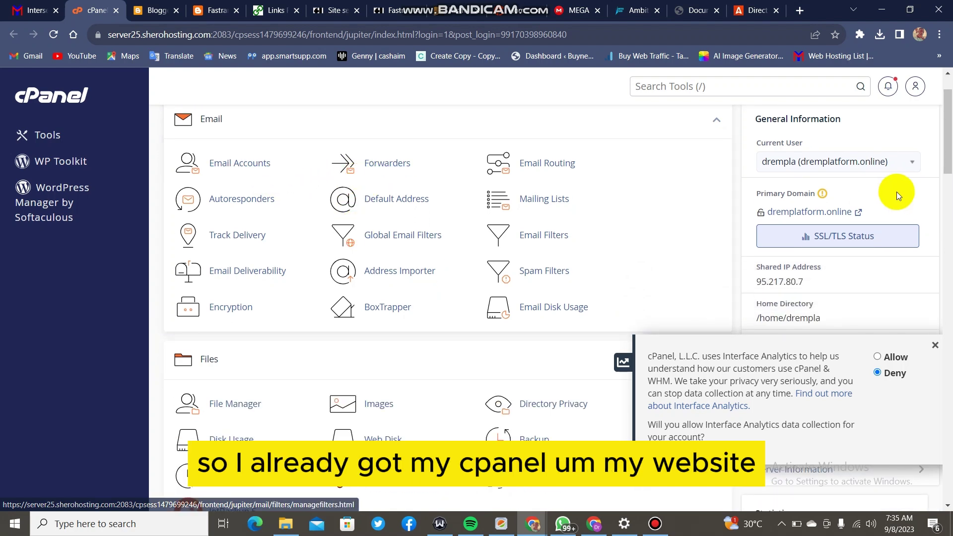
pyautogui.click(832, 211)
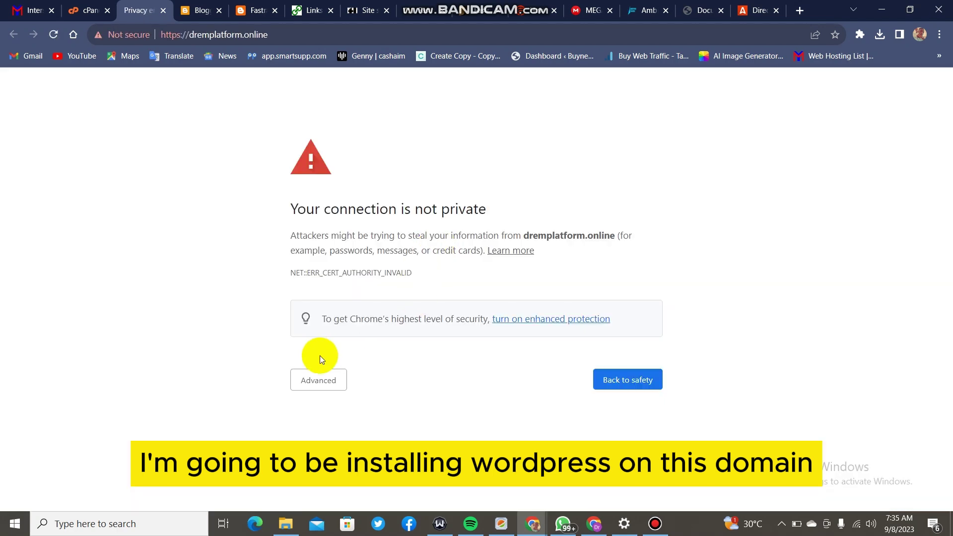
# Bypass the certificate warning to view the empty Index of / listing, then dismiss cPanel's analytics prompt.
pyautogui.click(305, 382)
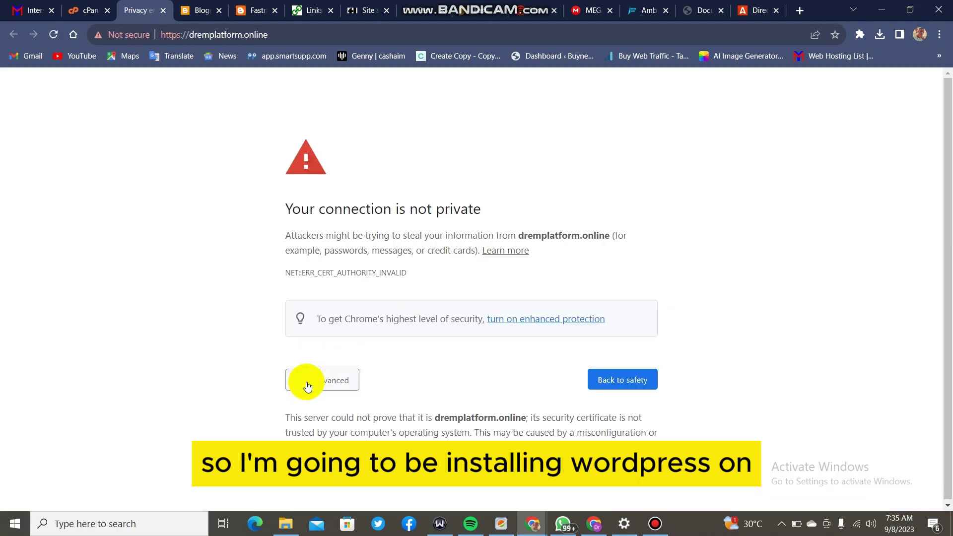
pyautogui.click(327, 484)
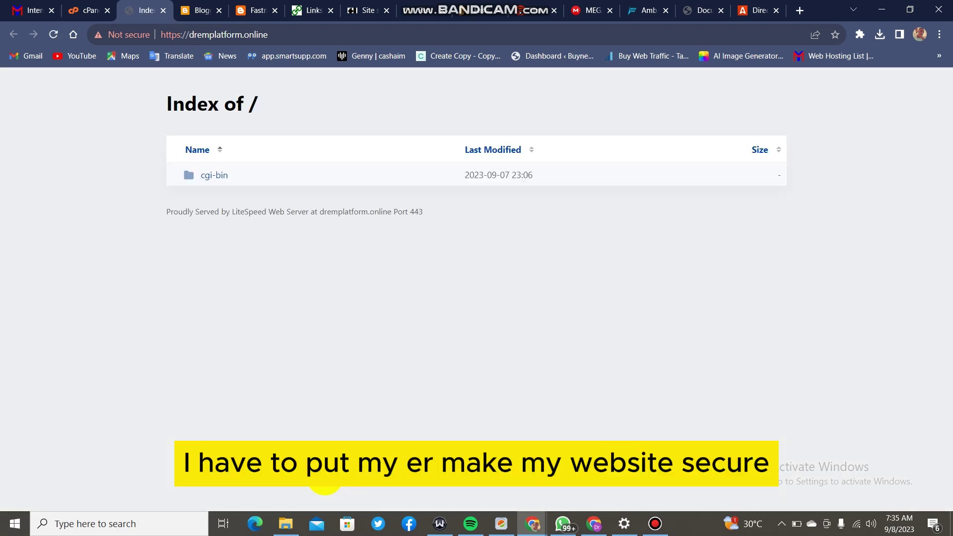
pyautogui.click(101, 4)
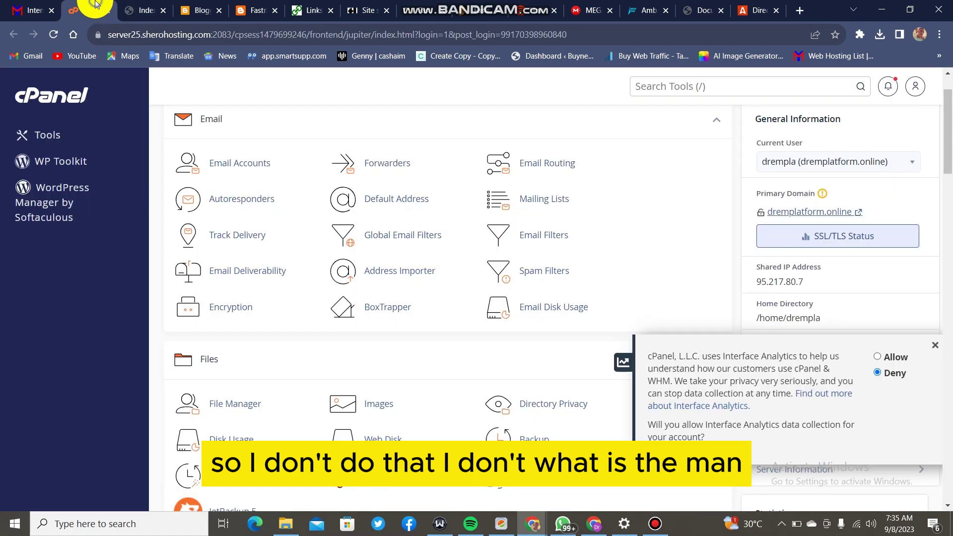
pyautogui.click(933, 346)
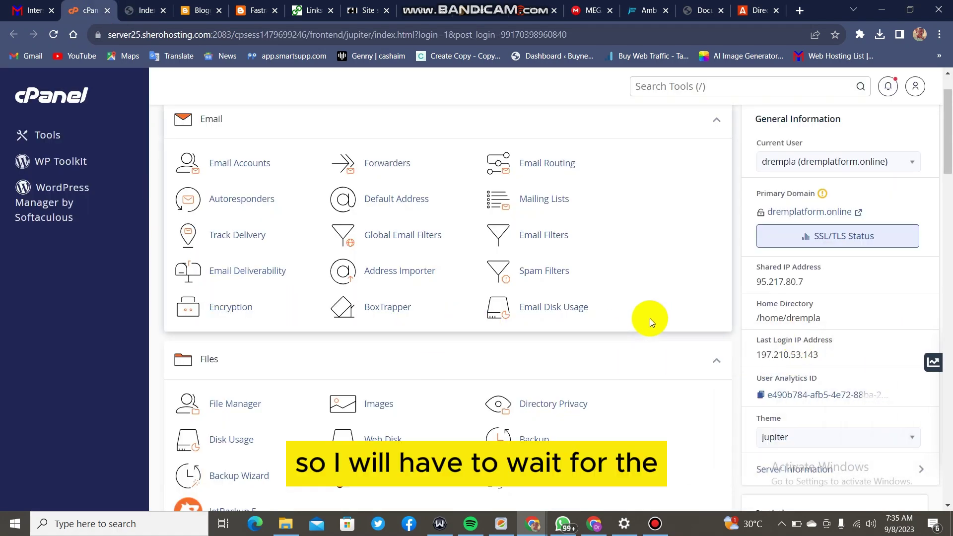
pyautogui.click(862, 240)
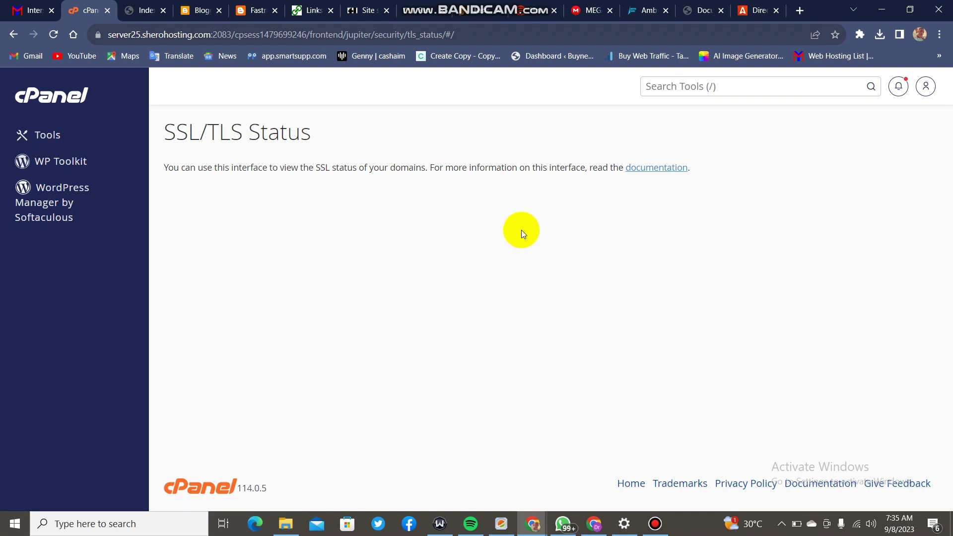
pyautogui.scroll(-2, 463, 197)
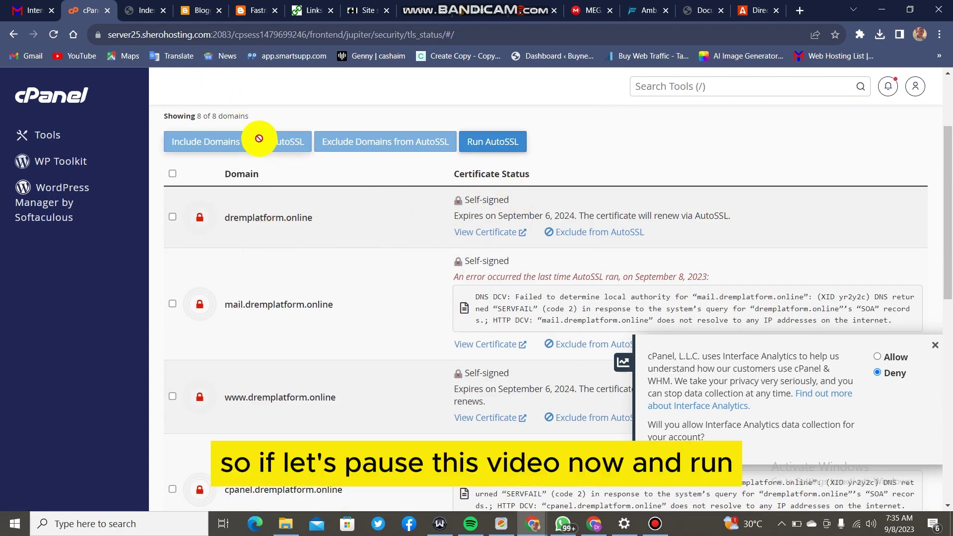
pyautogui.scroll(1, 396, 205)
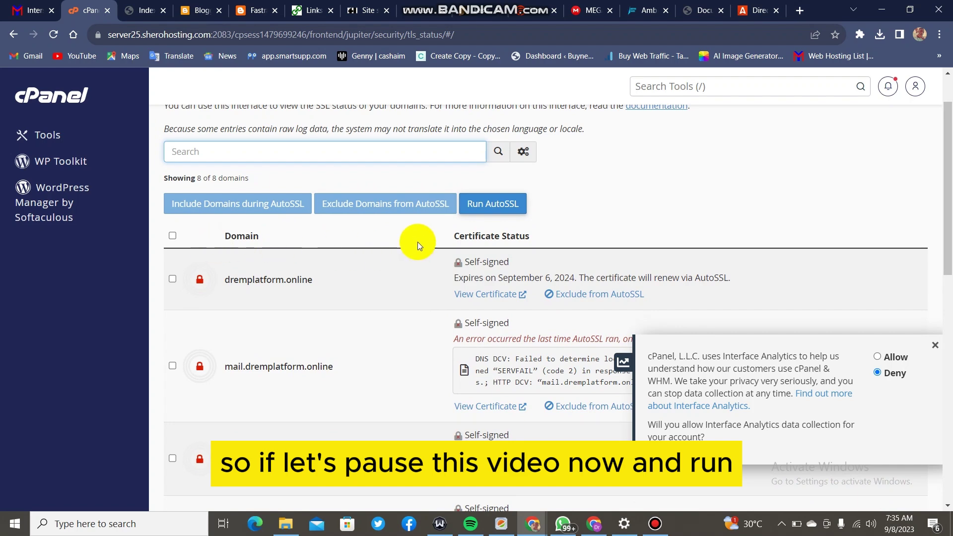
pyautogui.scroll(1, 385, 255)
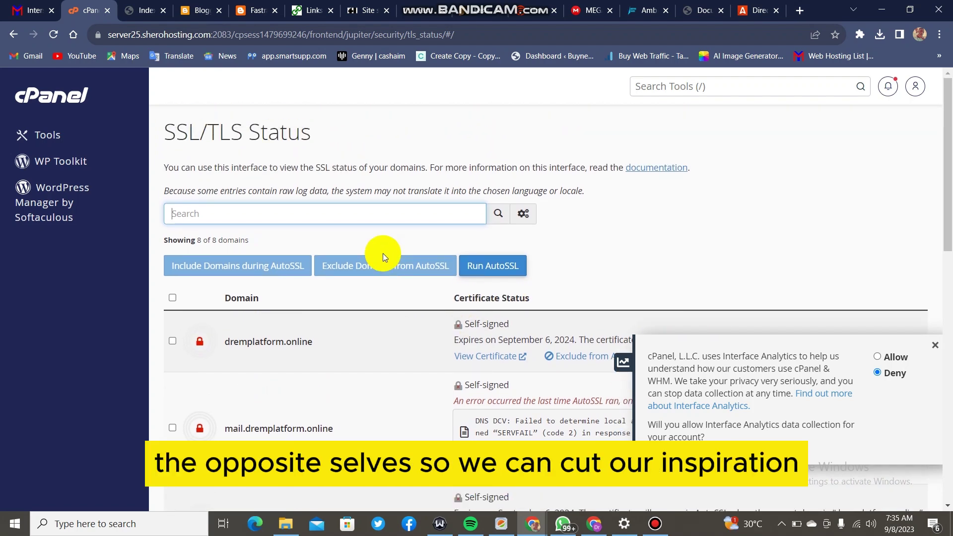
pyautogui.scroll(-5, 406, 239)
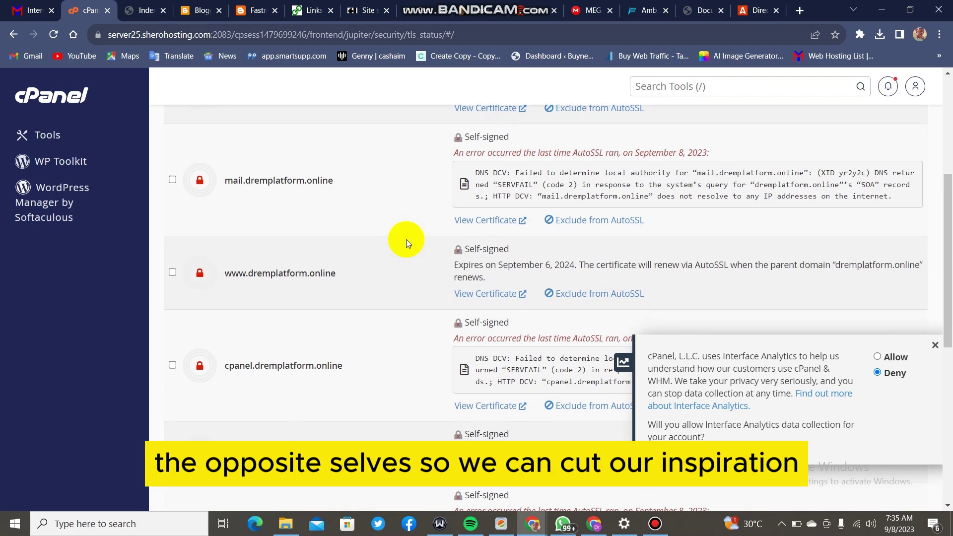
pyautogui.click(128, 4)
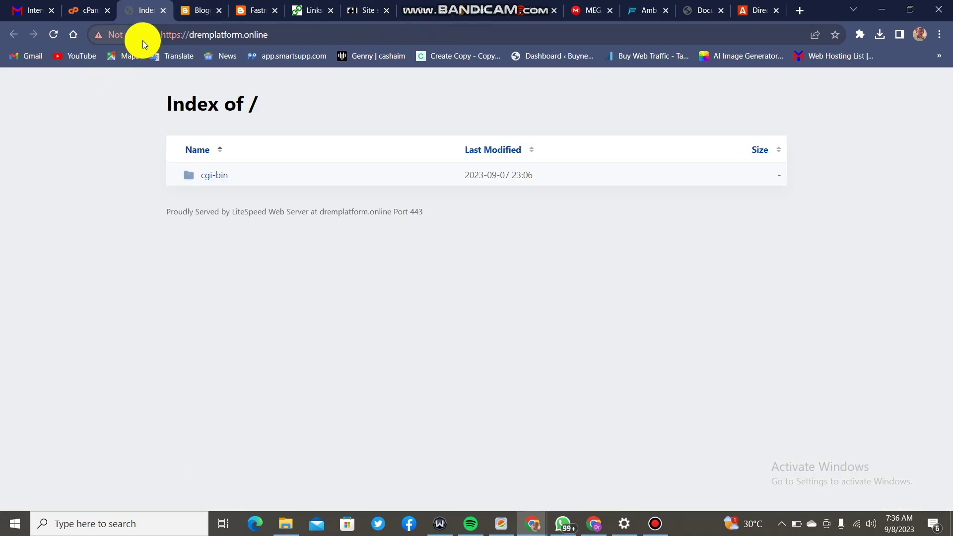
pyautogui.click(79, 11)
pyautogui.scroll(3, 437, 300)
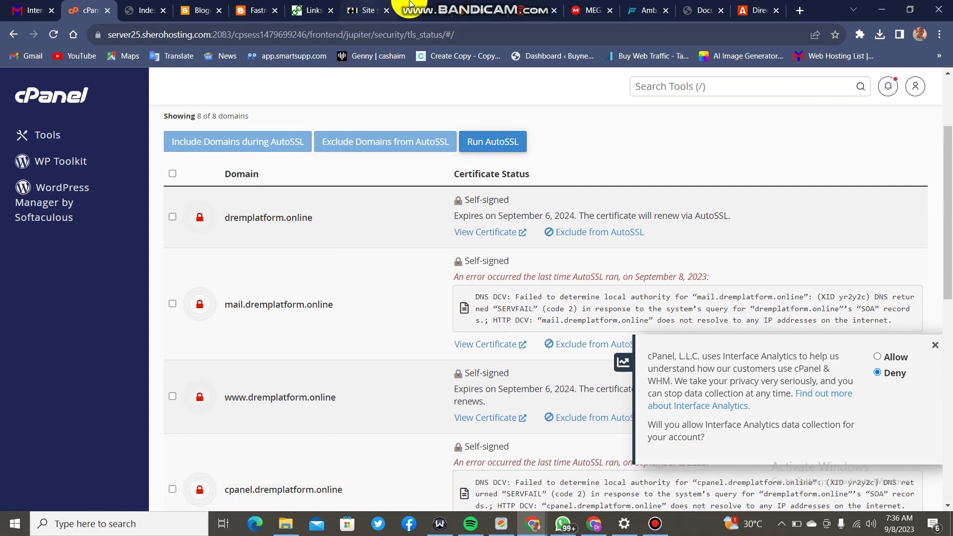
pyautogui.moveTo(496, 6)
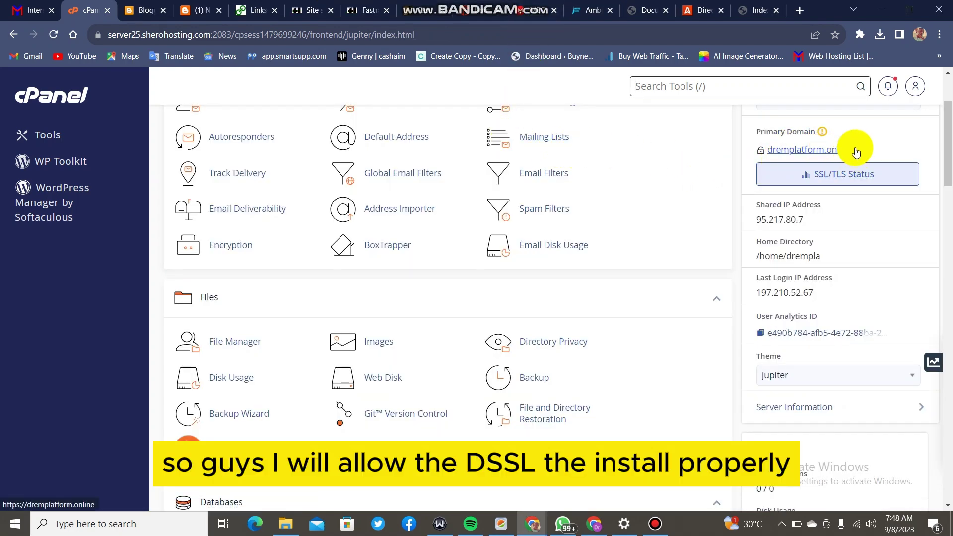
pyautogui.scroll(-4, 554, 213)
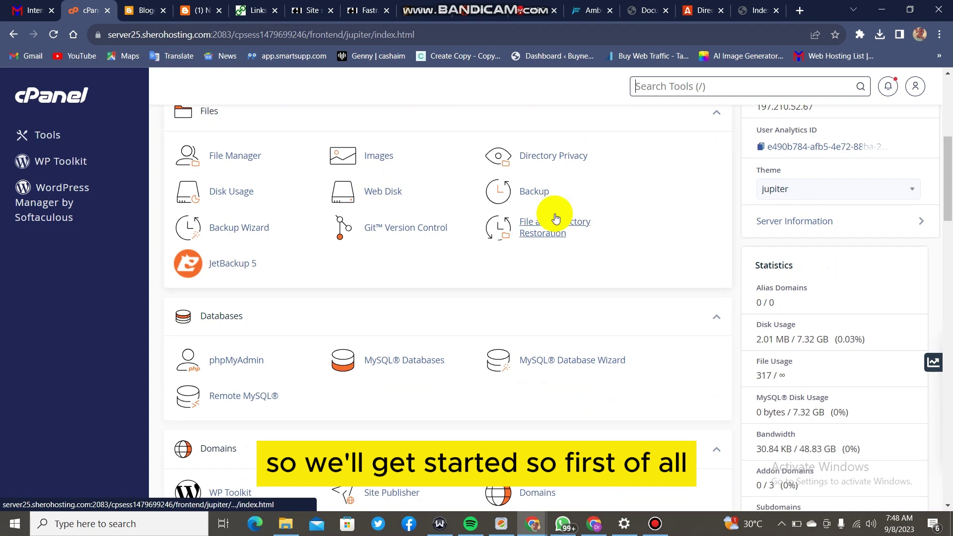
pyautogui.scroll(-3, 556, 219)
pyautogui.scroll(10, 556, 220)
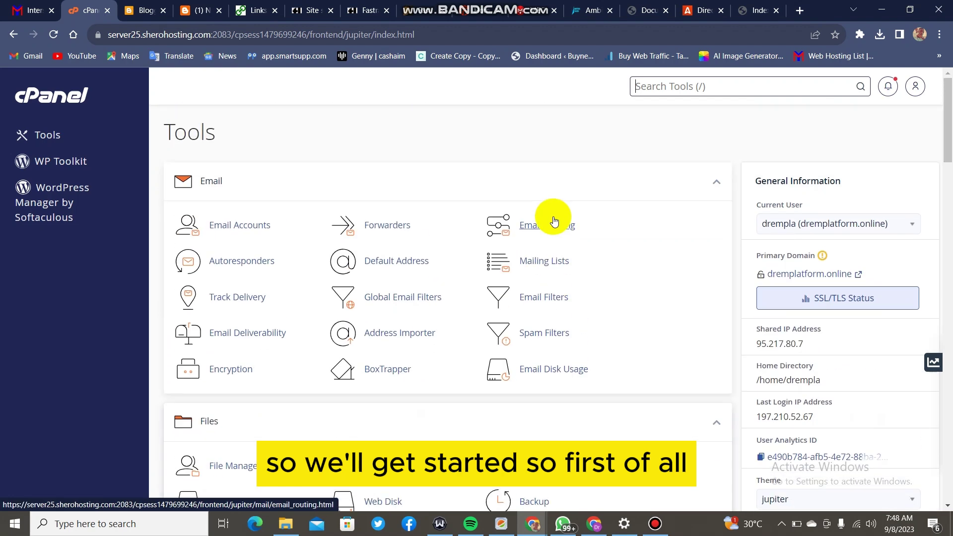
pyautogui.scroll(-15, 555, 221)
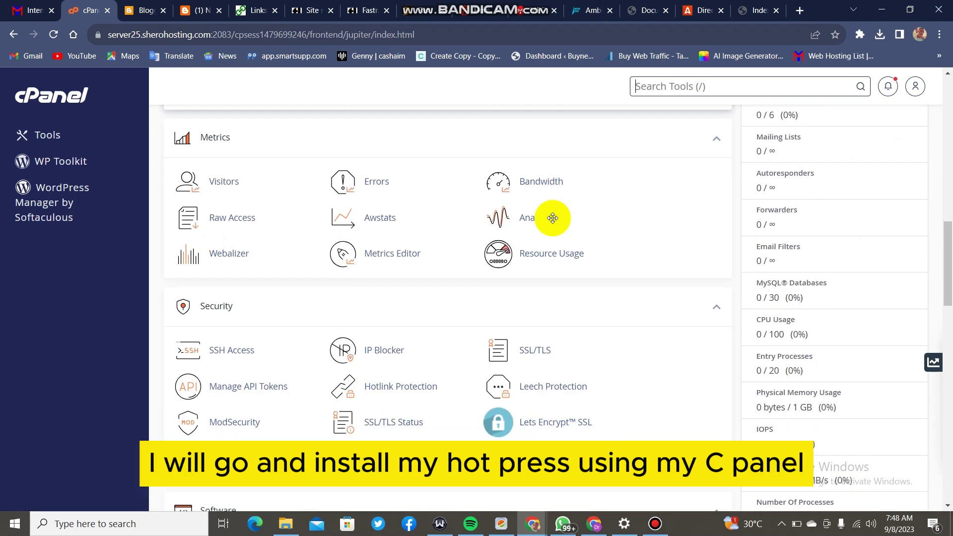
pyautogui.scroll(-7, 553, 219)
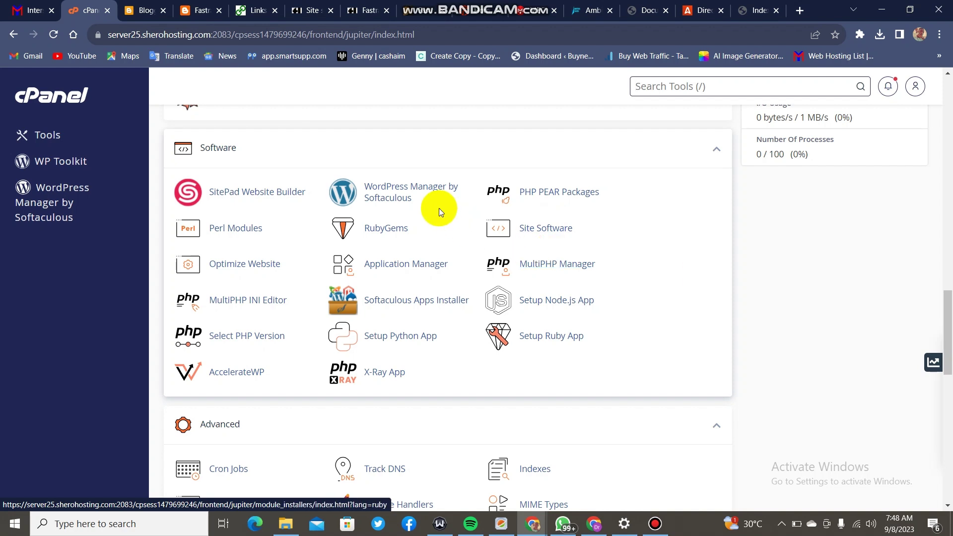
# Open Softaculous's WordPress Manager and close six leftover Blogger and site tabs.
pyautogui.click(404, 193)
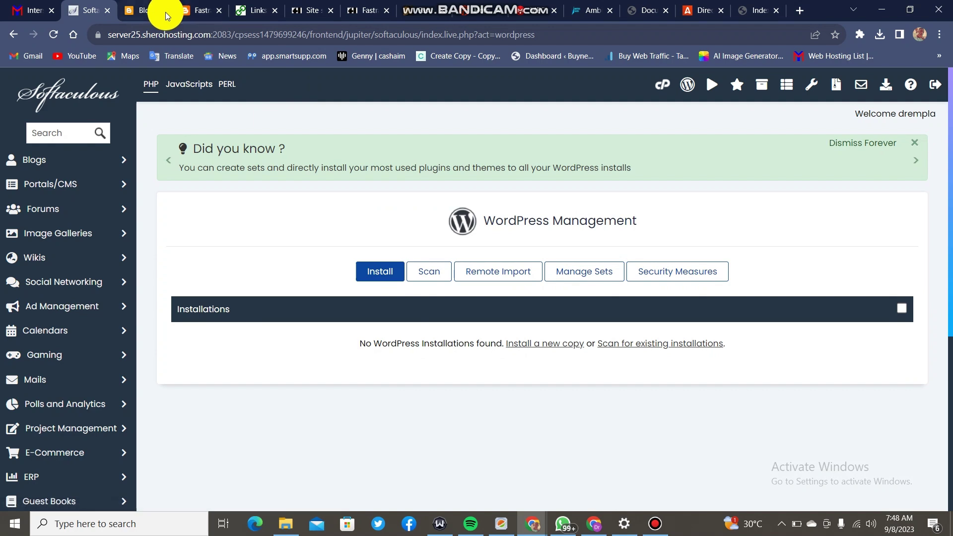
pyautogui.click(165, 11)
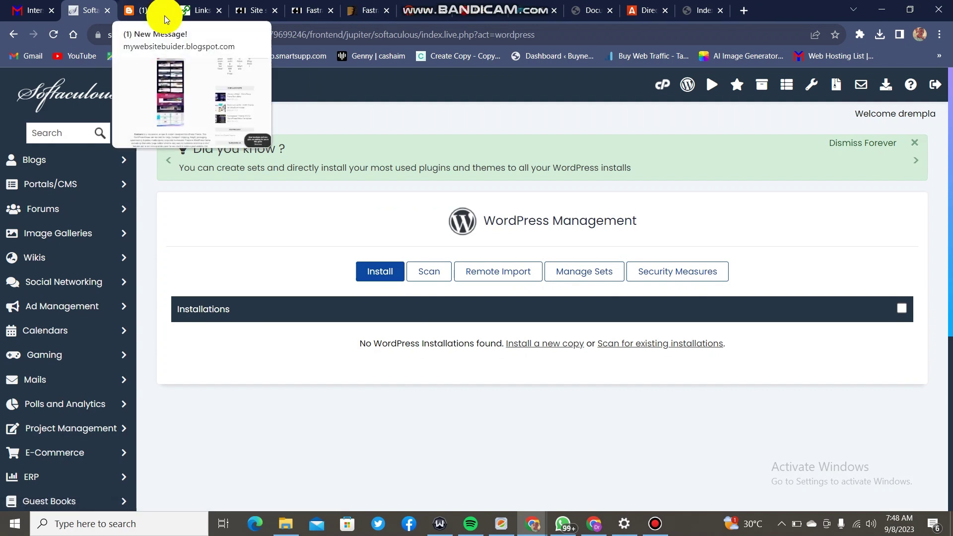
pyautogui.click(164, 17)
pyautogui.click(165, 17)
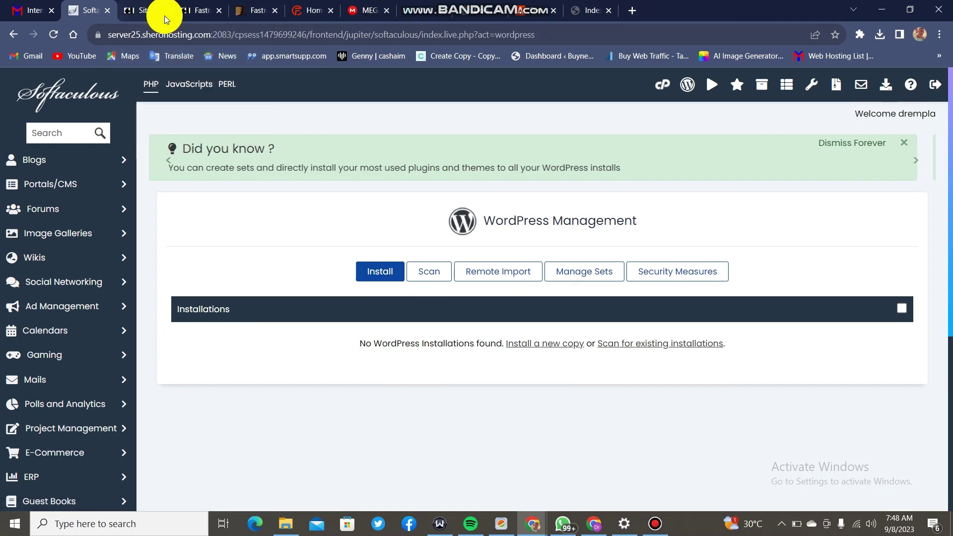
pyautogui.click(165, 16)
pyautogui.click(164, 16)
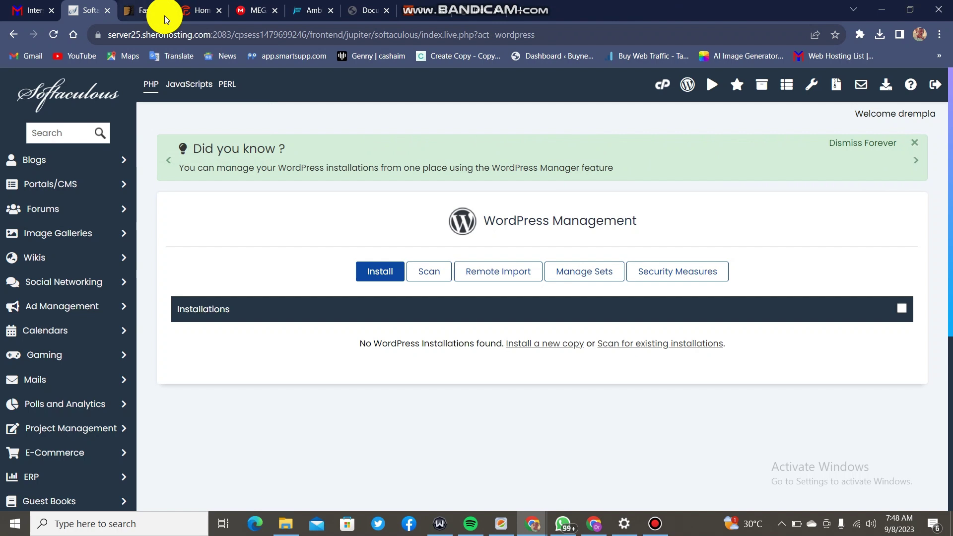
pyautogui.click(165, 16)
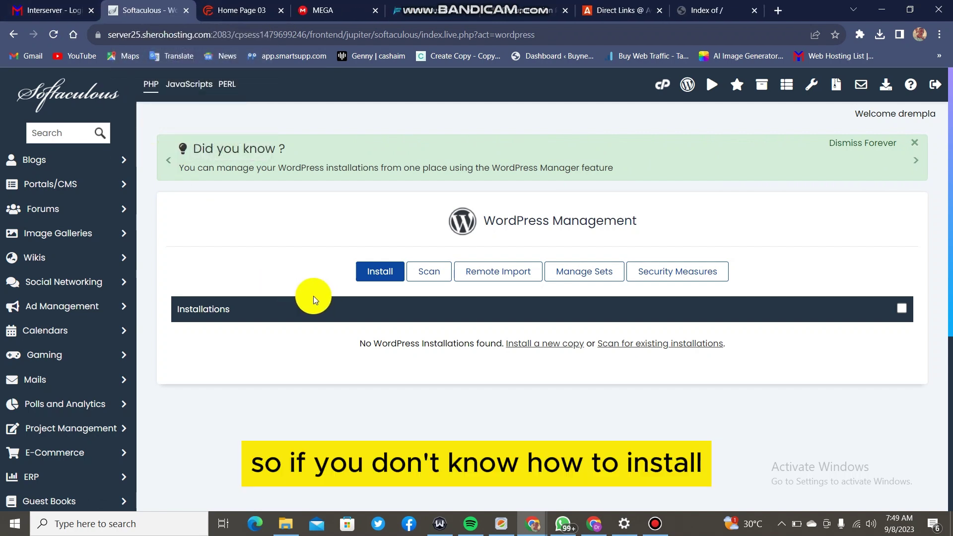
# Check the available WordPress versions and keep 6.3.1 for the install.
pyautogui.click(372, 275)
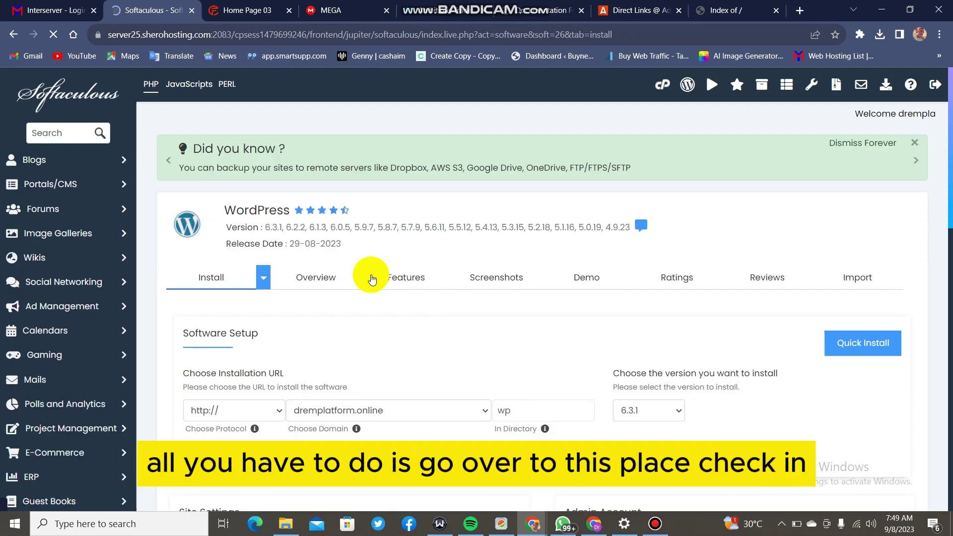
pyautogui.scroll(-4, 525, 329)
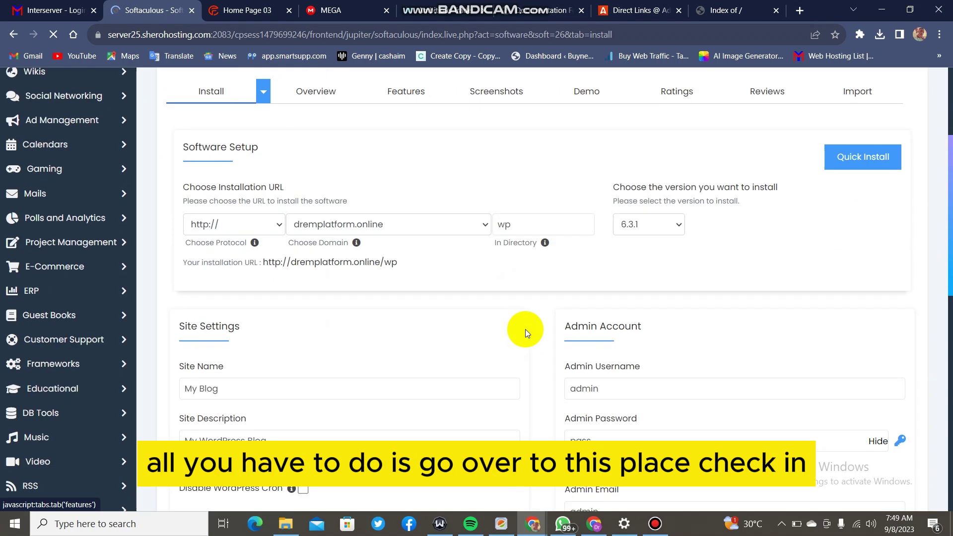
pyautogui.click(642, 225)
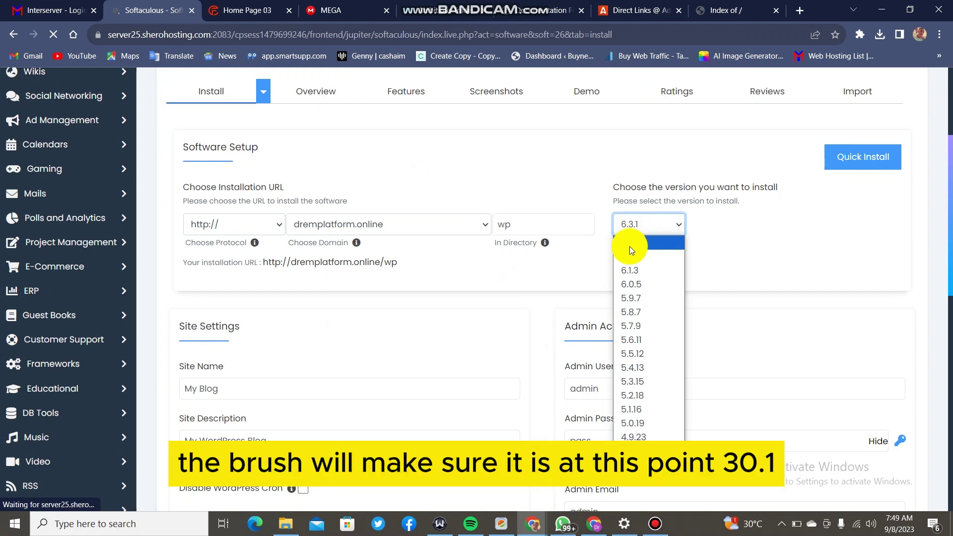
pyautogui.click(708, 246)
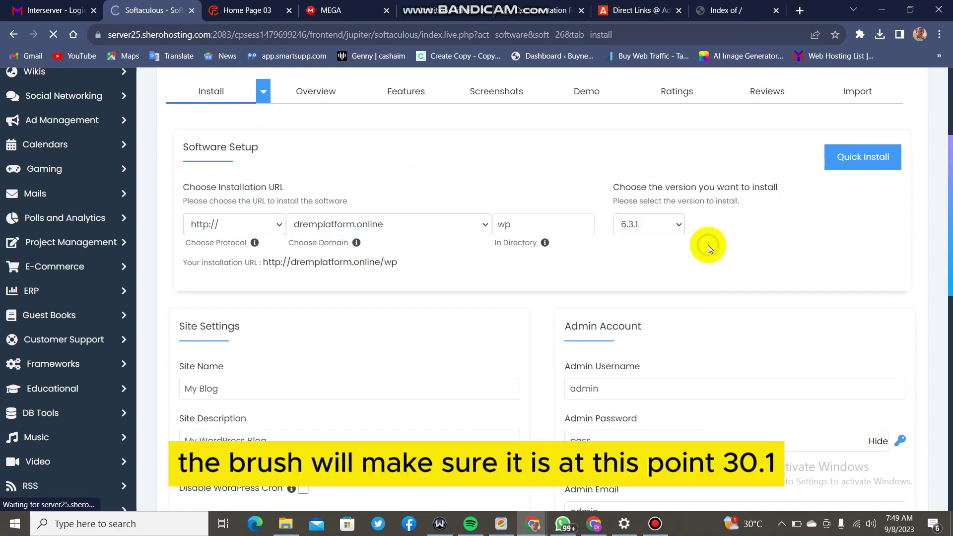
pyautogui.click(557, 228)
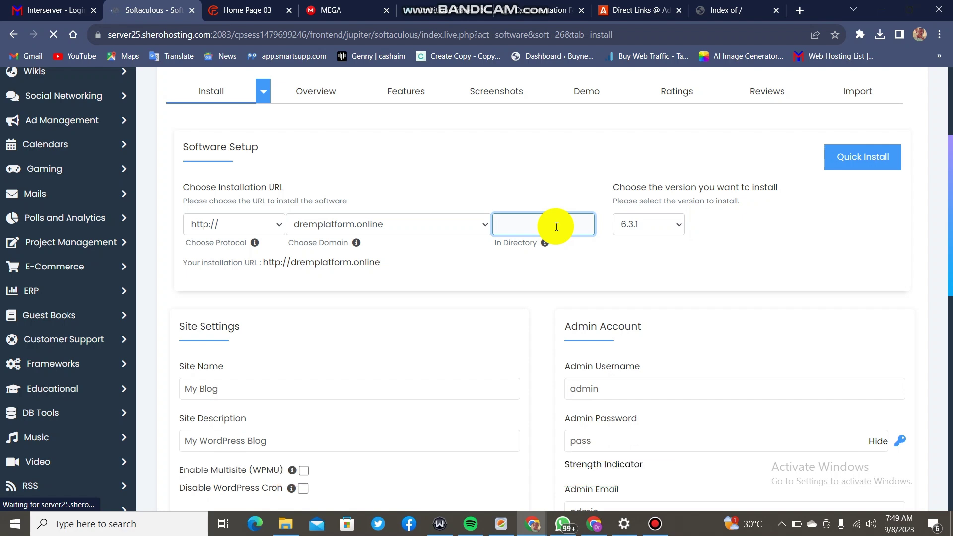
pyautogui.write('cargo')
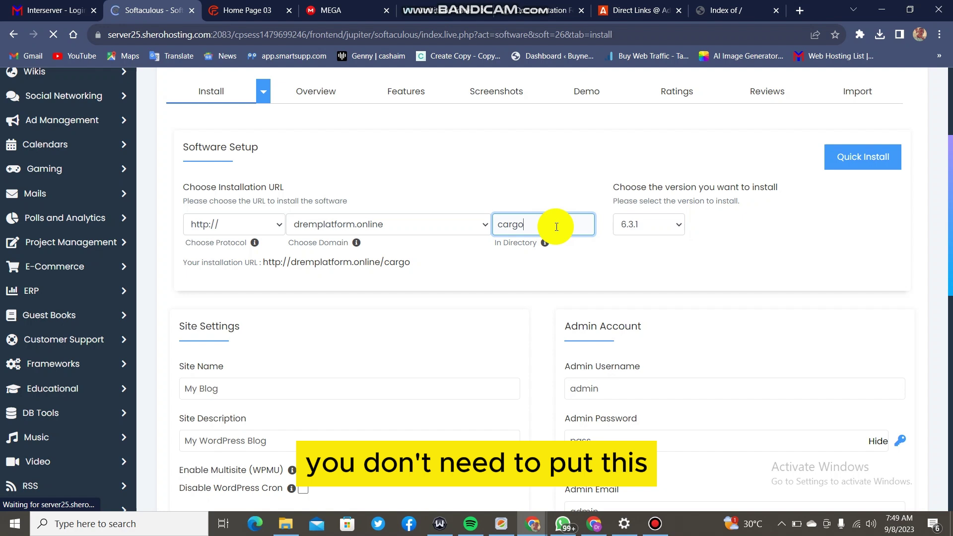
pyautogui.press('BackSpace')
pyautogui.press('BackSpace')
pyautogui.press('BackSpace')
pyautogui.press('BackSpace')
pyautogui.press('BackSpace')
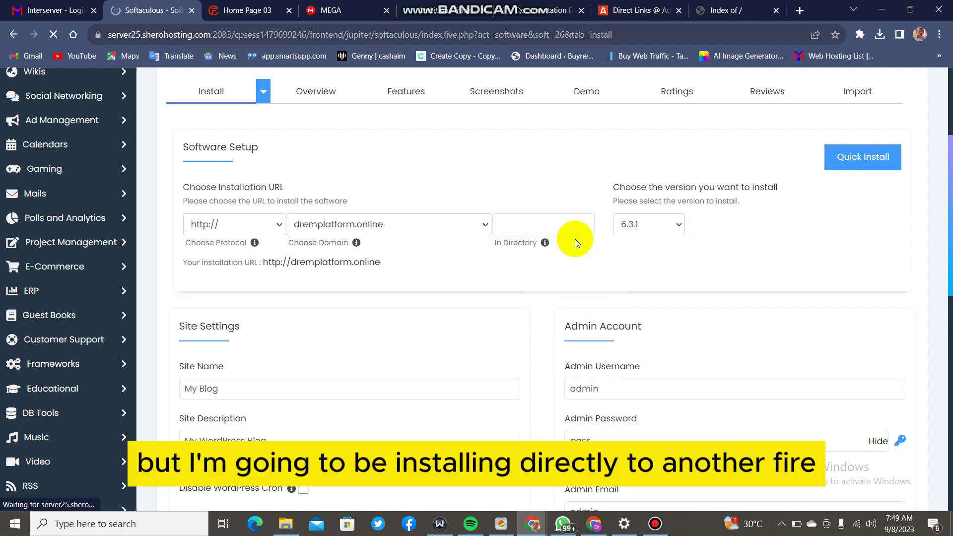
pyautogui.click(568, 226)
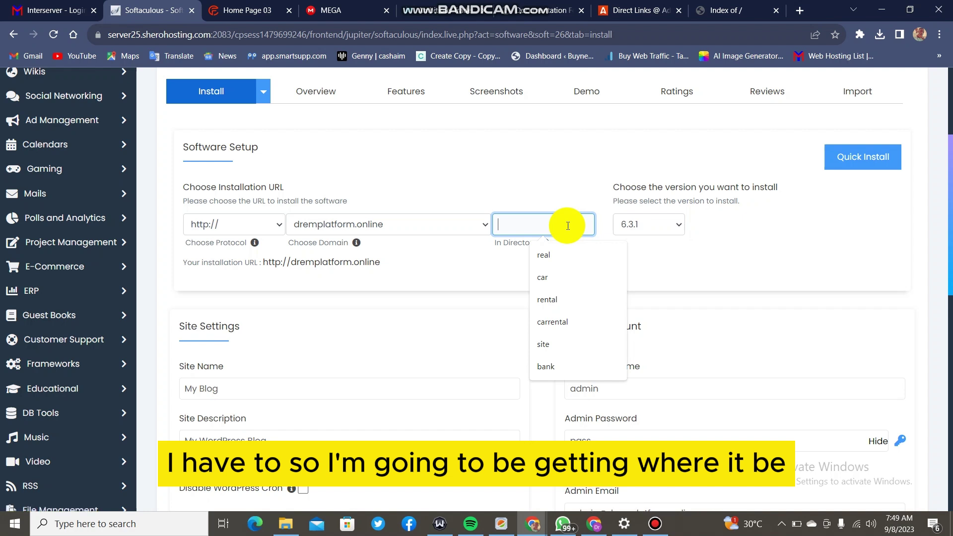
pyautogui.write('ca')
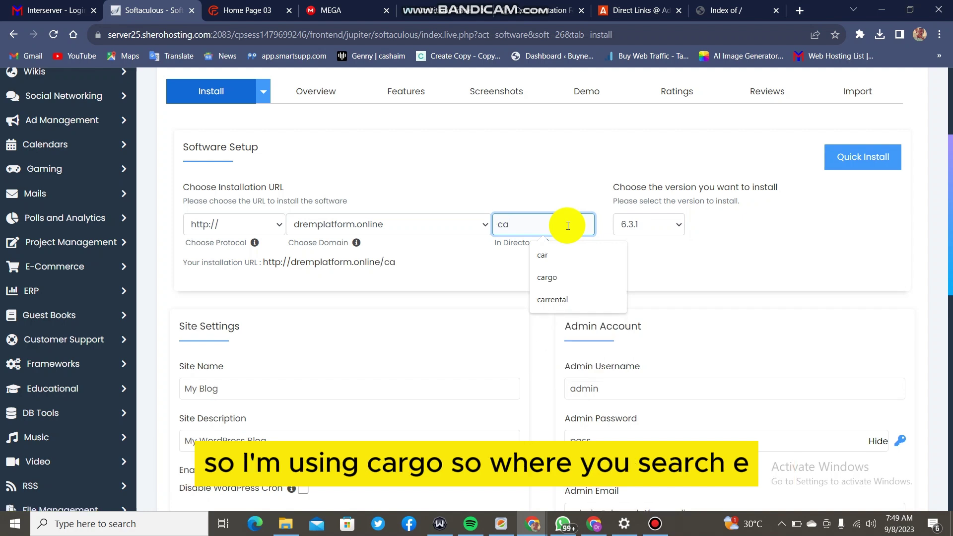
pyautogui.write('rgo')
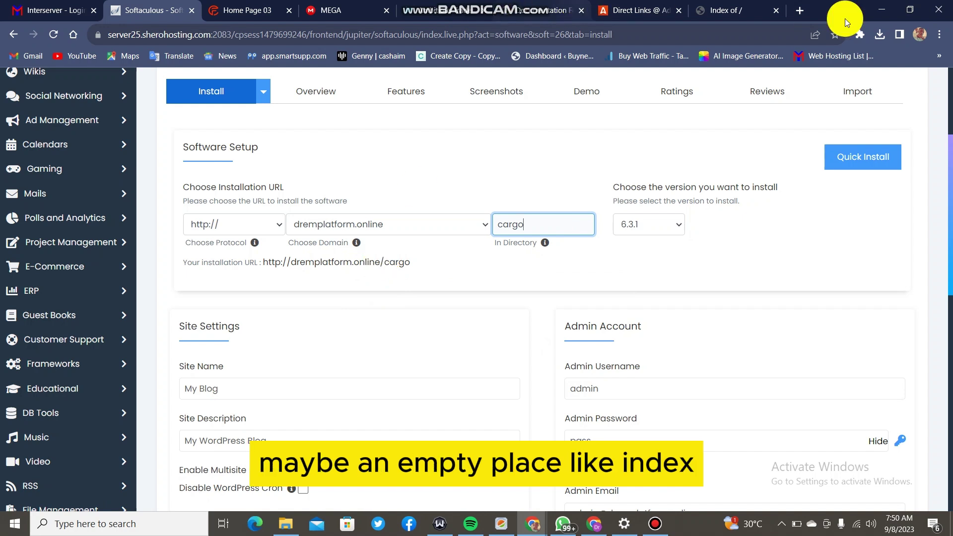
pyautogui.click(762, 12)
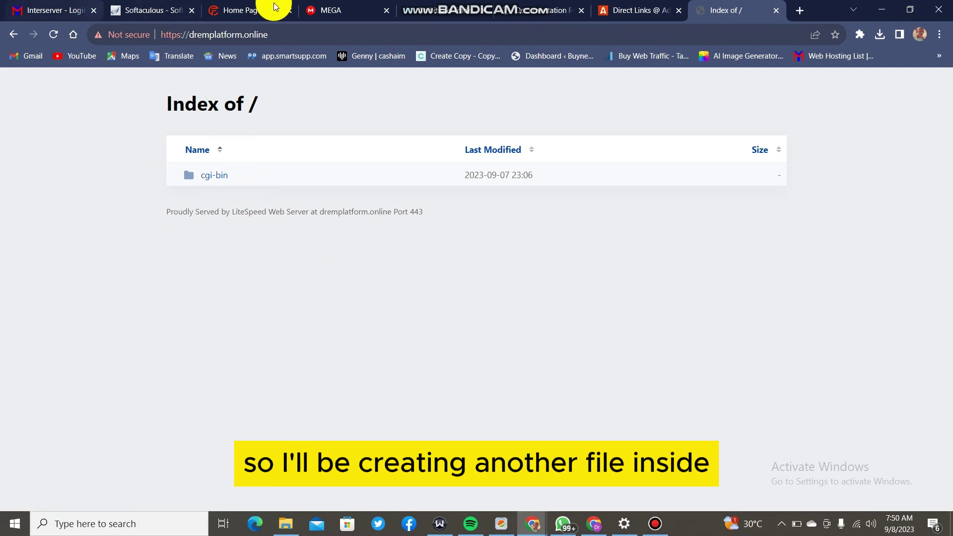
pyautogui.click(162, 9)
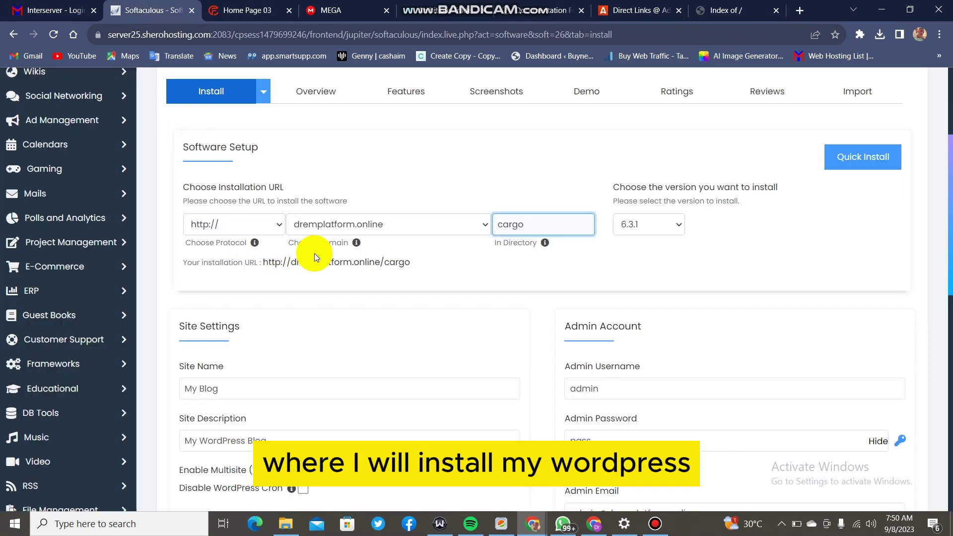
# Try editing the site name My Blog and description, but leave both unchanged.
pyautogui.click(877, 434)
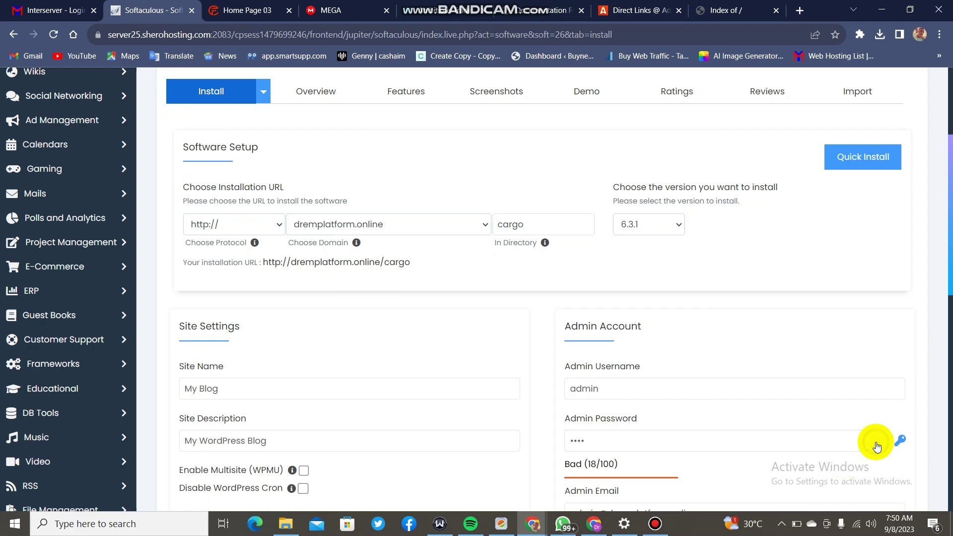
pyautogui.click(632, 440)
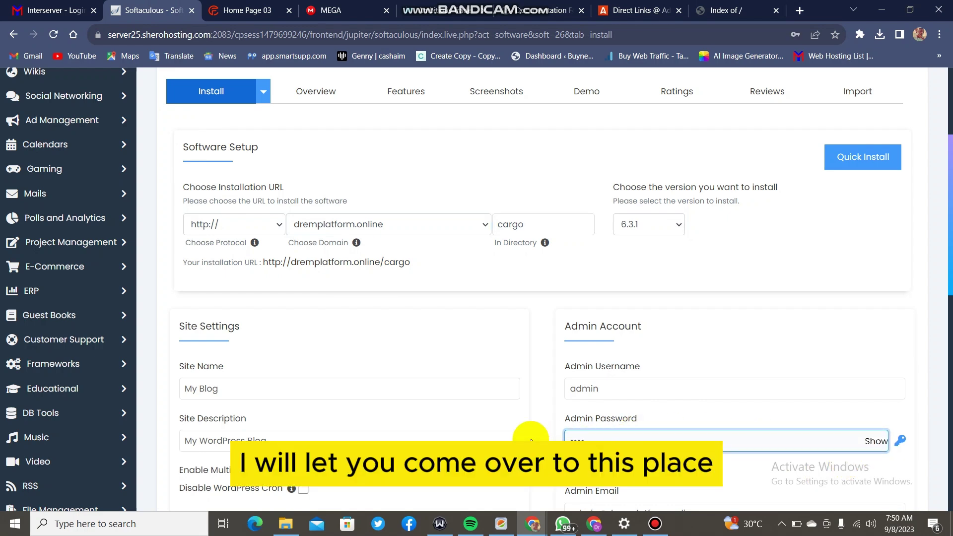
pyautogui.scroll(-4, 499, 371)
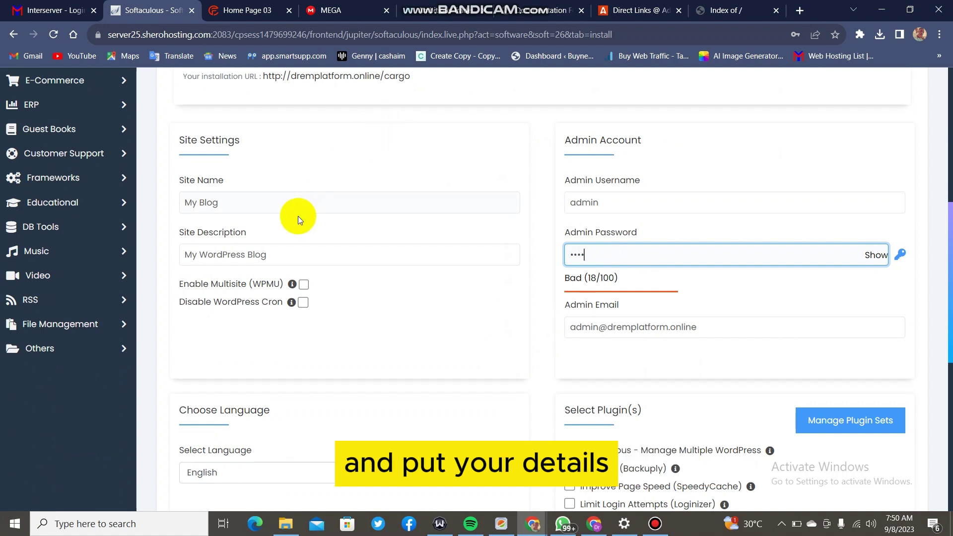
pyautogui.click(193, 201)
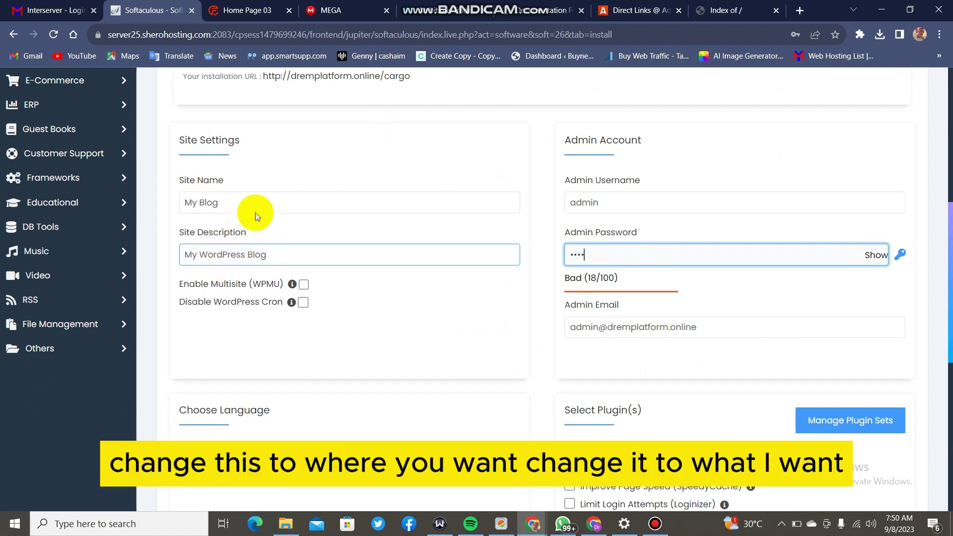
pyautogui.moveTo(238, 203); pyautogui.dragTo(170, 205)
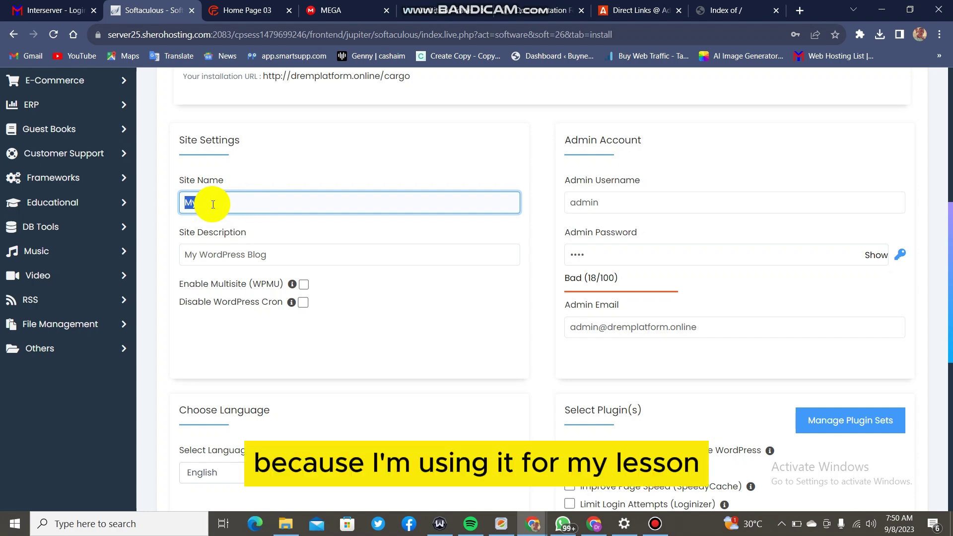
pyautogui.press('BackSpace')
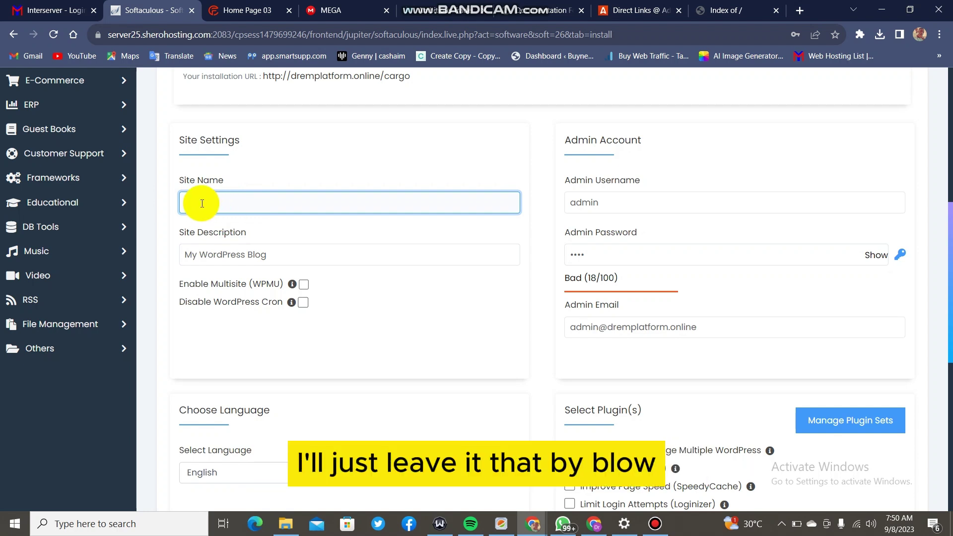
pyautogui.hotkey('ctrl', 'z')
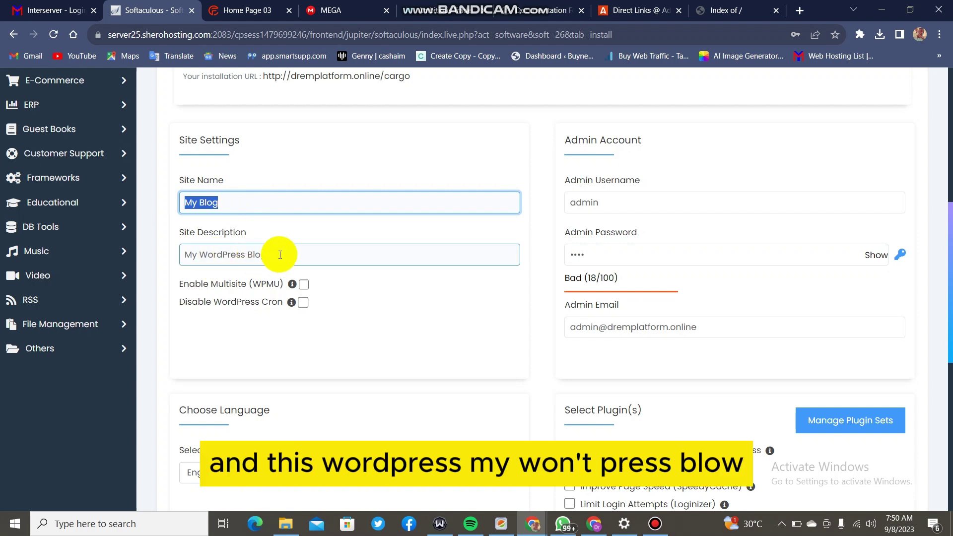
pyautogui.moveTo(274, 255); pyautogui.dragTo(188, 253)
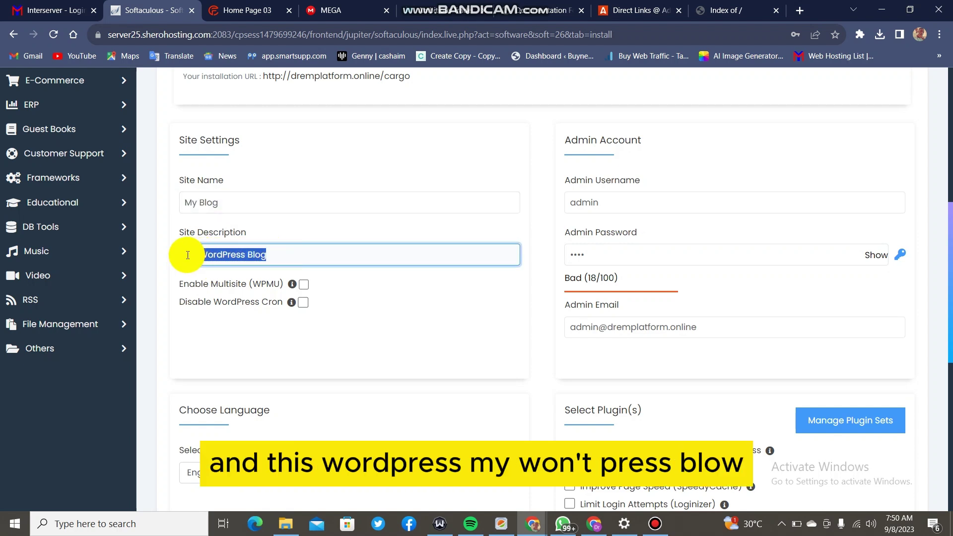
pyautogui.click(280, 254)
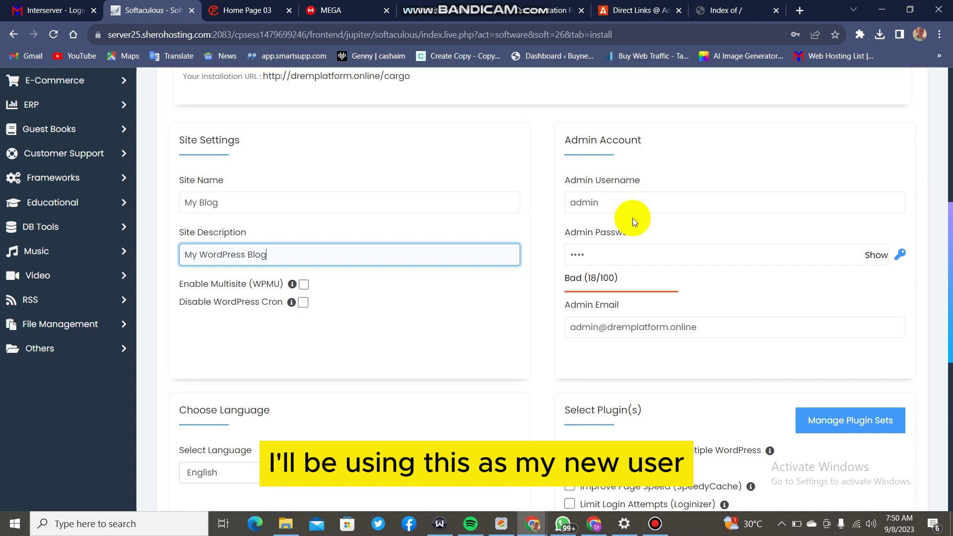
# Replace the admin password with a new Strong-rated one.
pyautogui.click(615, 253)
pyautogui.press('BackSpace')
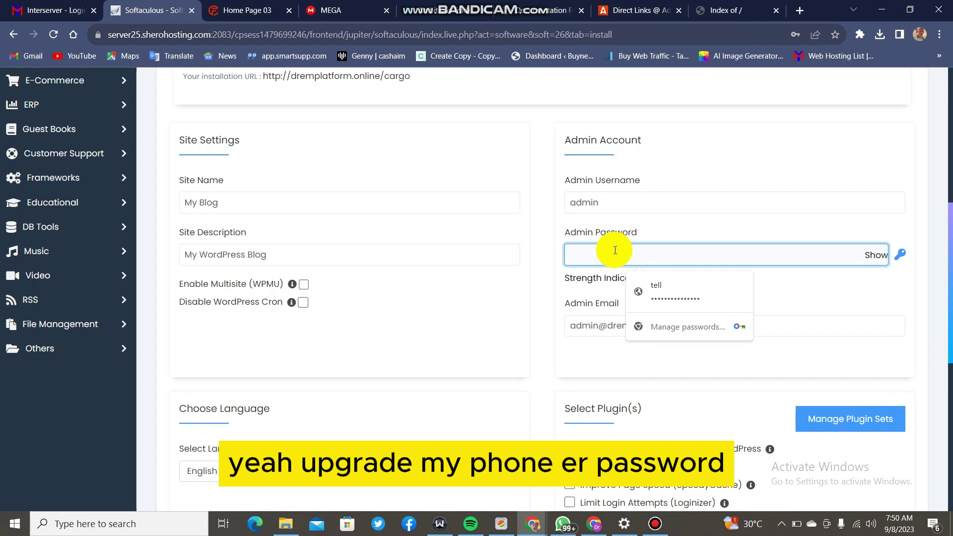
pyautogui.write('1')
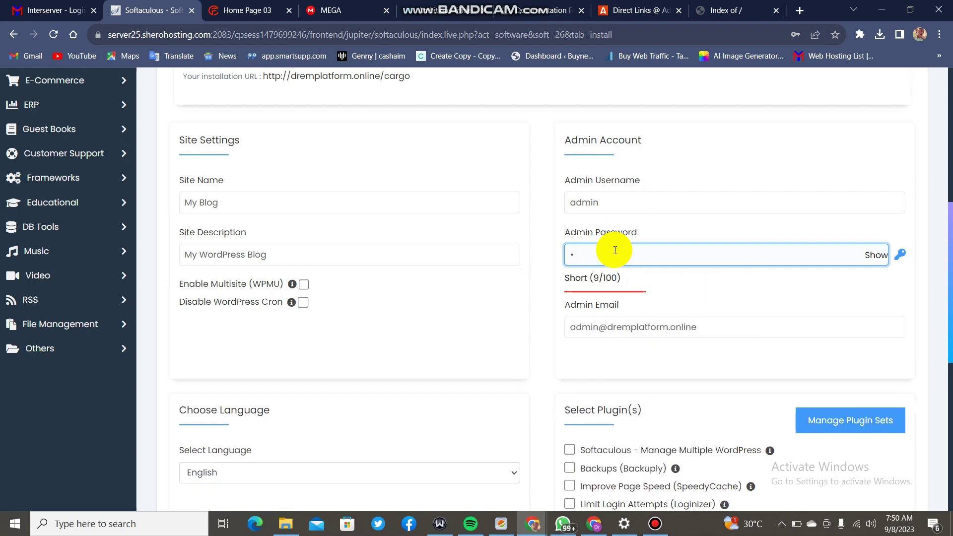
pyautogui.press('BackSpace')
pyautogui.write('12345678901')
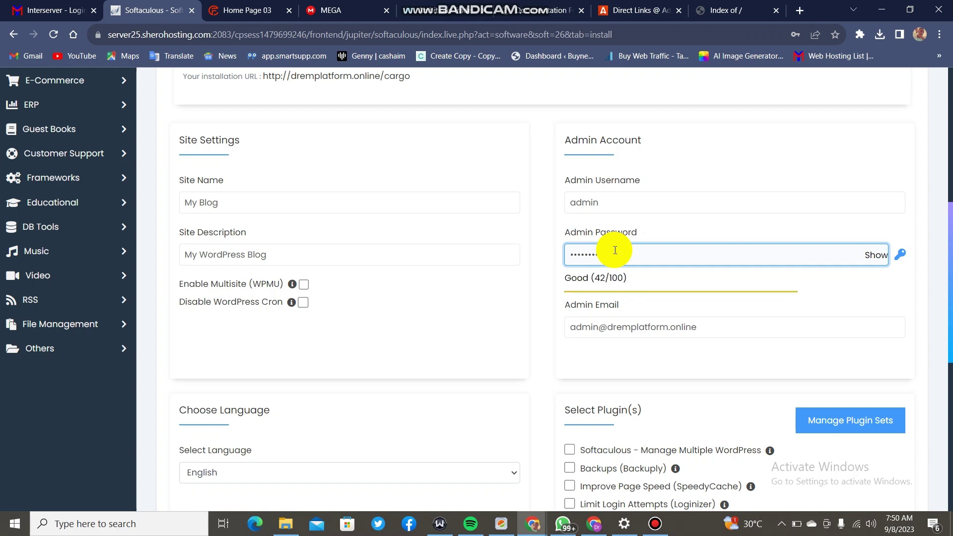
pyautogui.write('2')
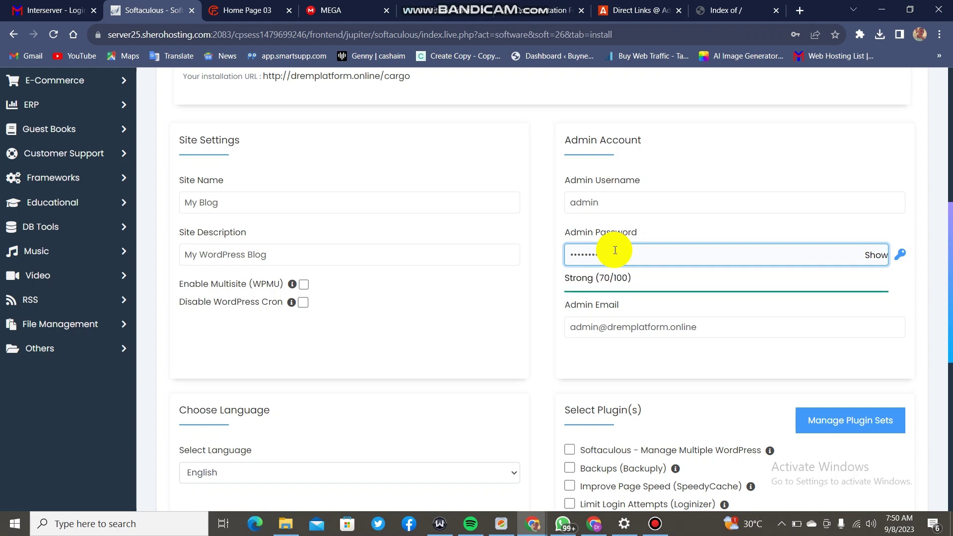
pyautogui.write('34')
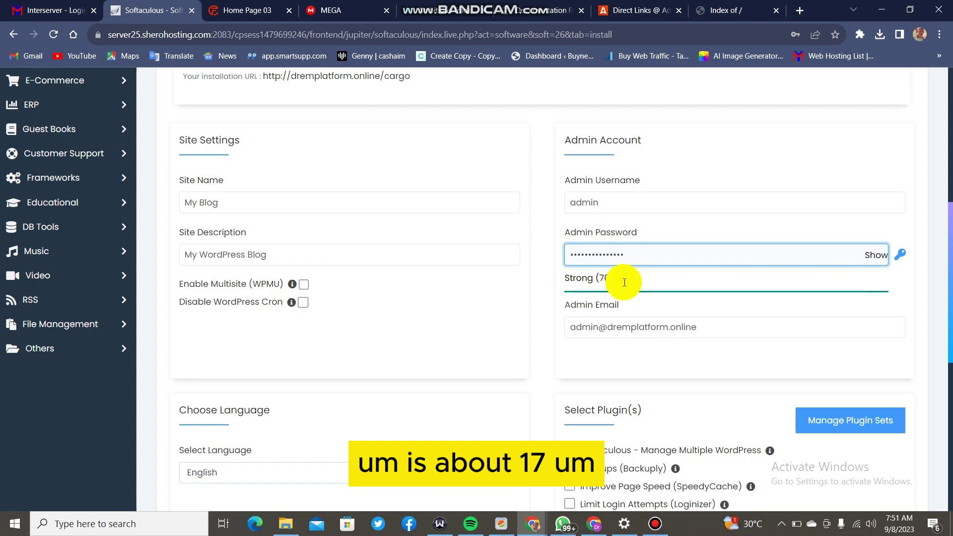
pyautogui.scroll(-1, 606, 315)
# Change the admin e-mail prefix to support.
pyautogui.click(600, 267)
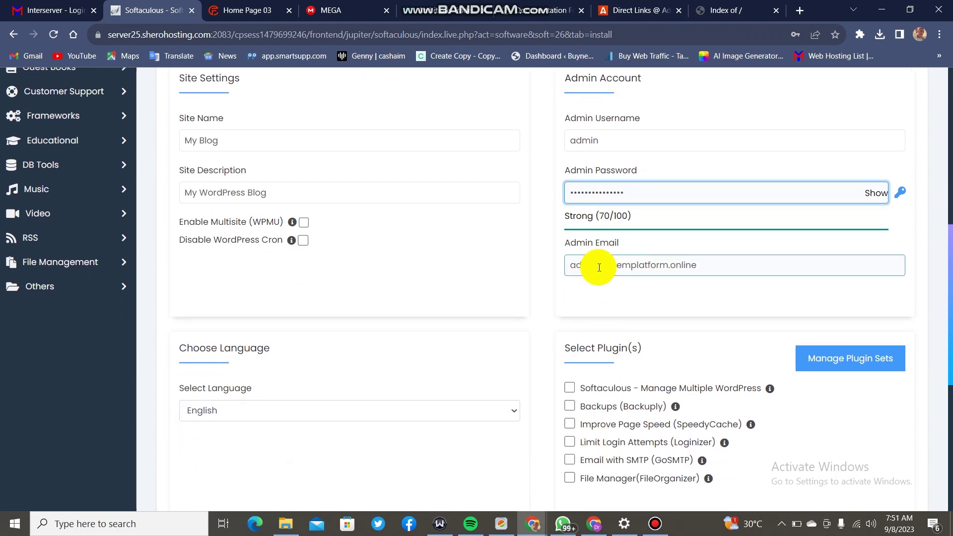
pyautogui.press('BackSpace')
pyautogui.press('BackSpace')
pyautogui.press('BackSpace')
pyautogui.press('BackSpace')
pyautogui.press('BackSpace')
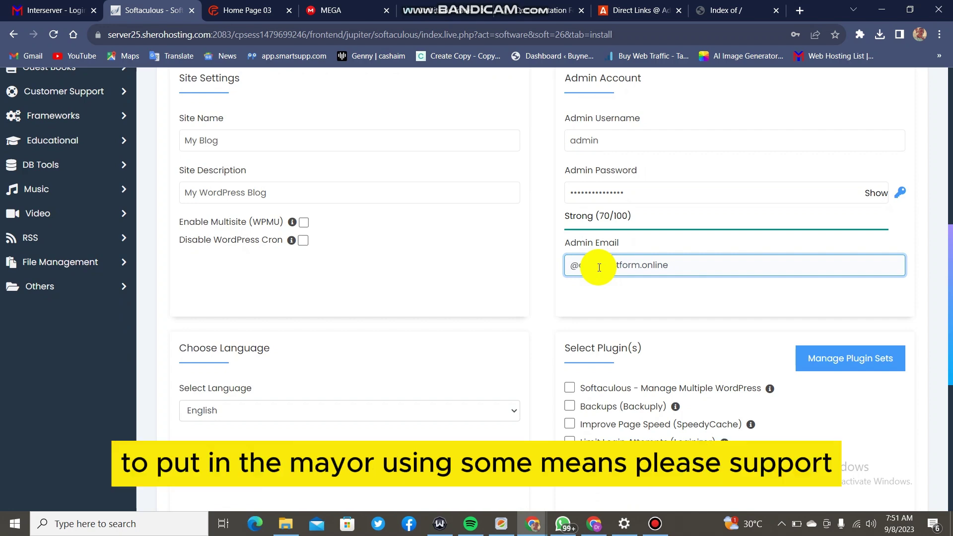
pyautogui.write('support')
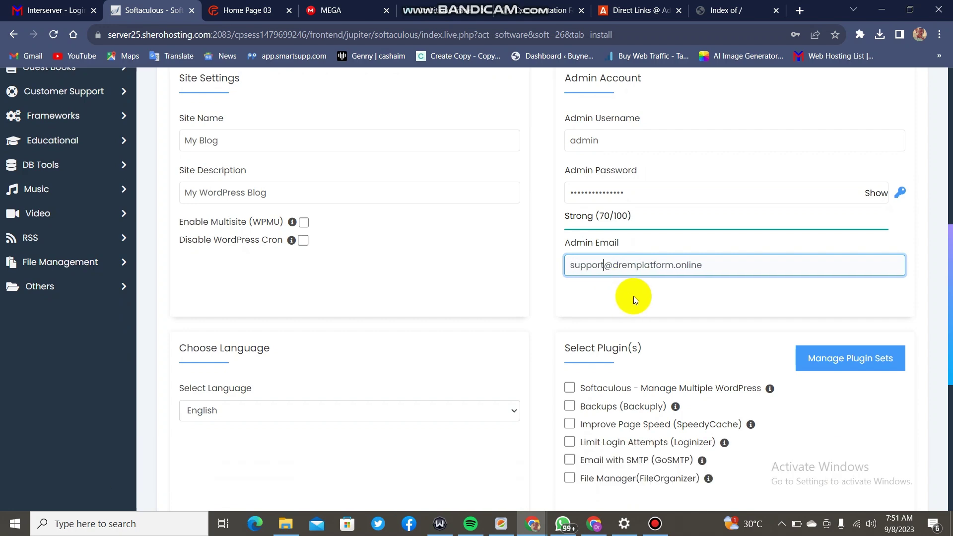
pyautogui.scroll(-6, 635, 294)
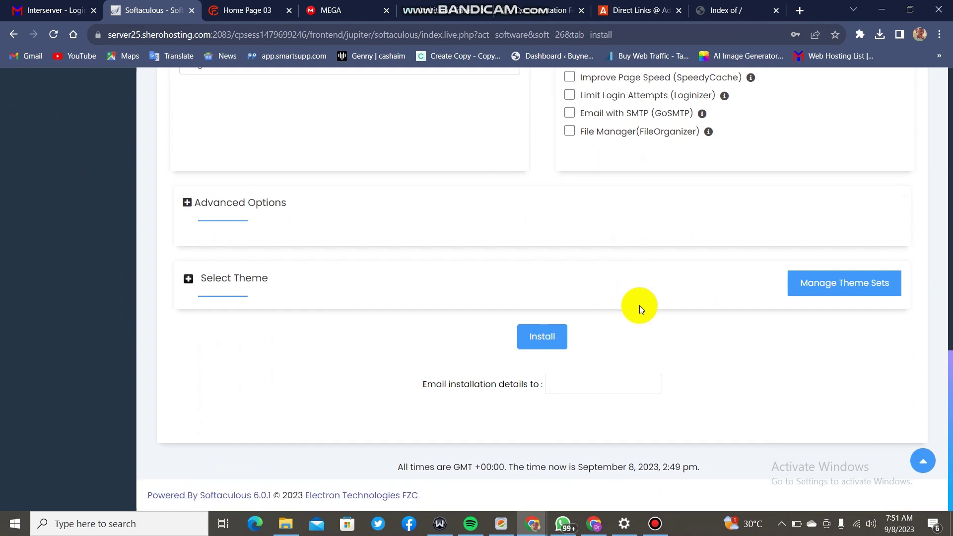
# Choose the address that receives the installation details.
pyautogui.scroll(3, 617, 292)
pyautogui.scroll(6, 623, 291)
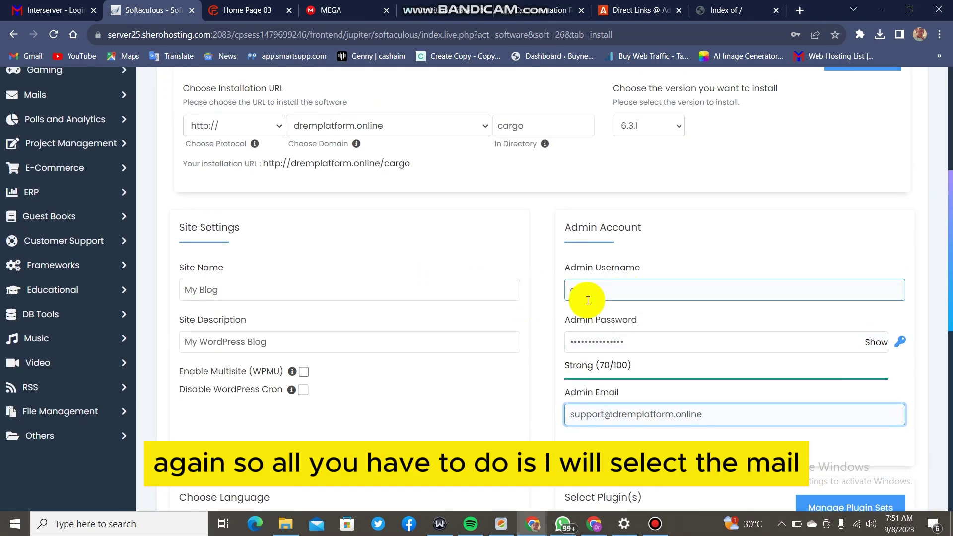
pyautogui.scroll(-9, 588, 301)
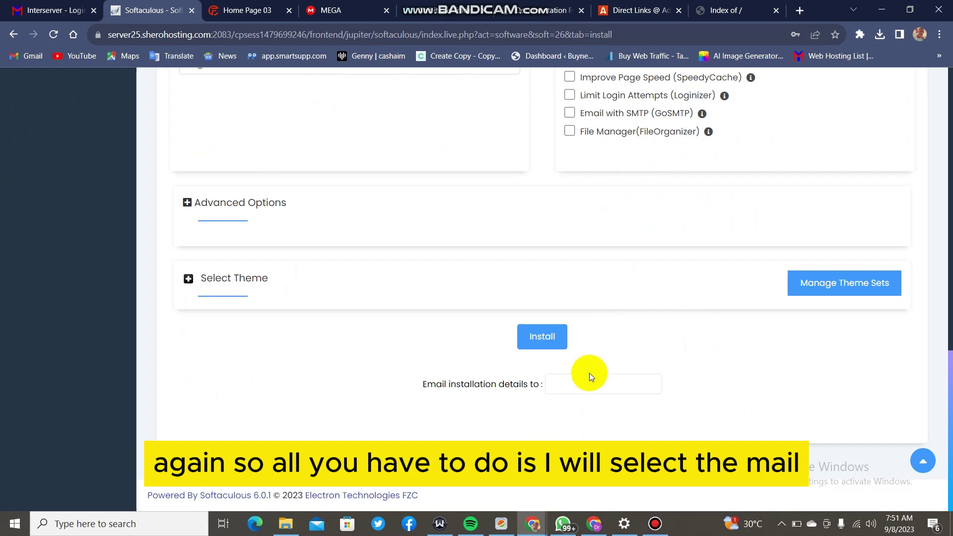
pyautogui.click(588, 383)
pyautogui.click(631, 282)
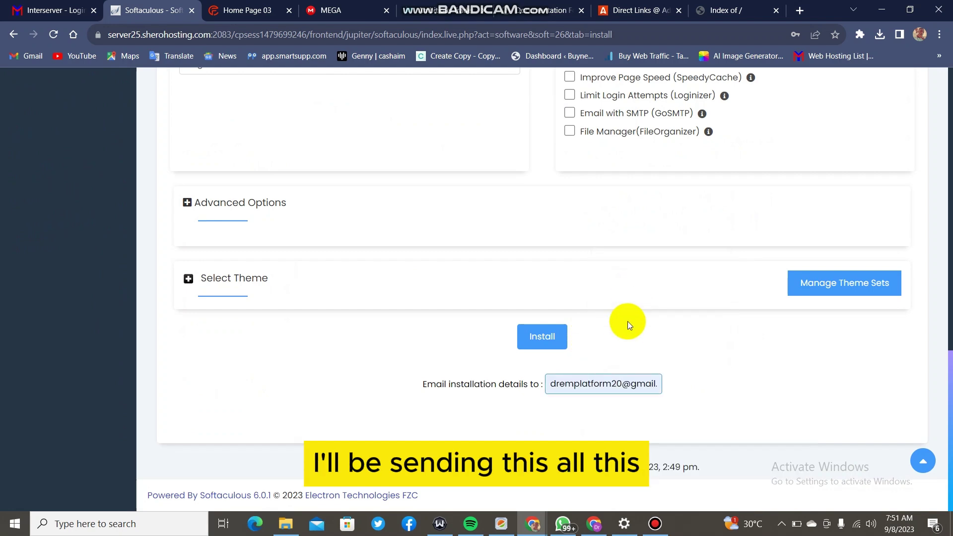
pyautogui.scroll(7, 570, 233)
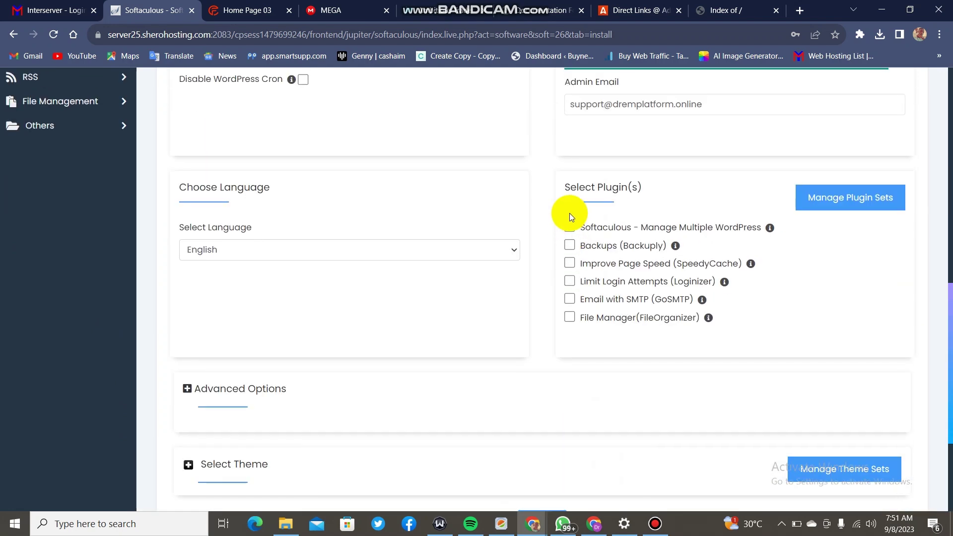
pyautogui.scroll(-7, 578, 183)
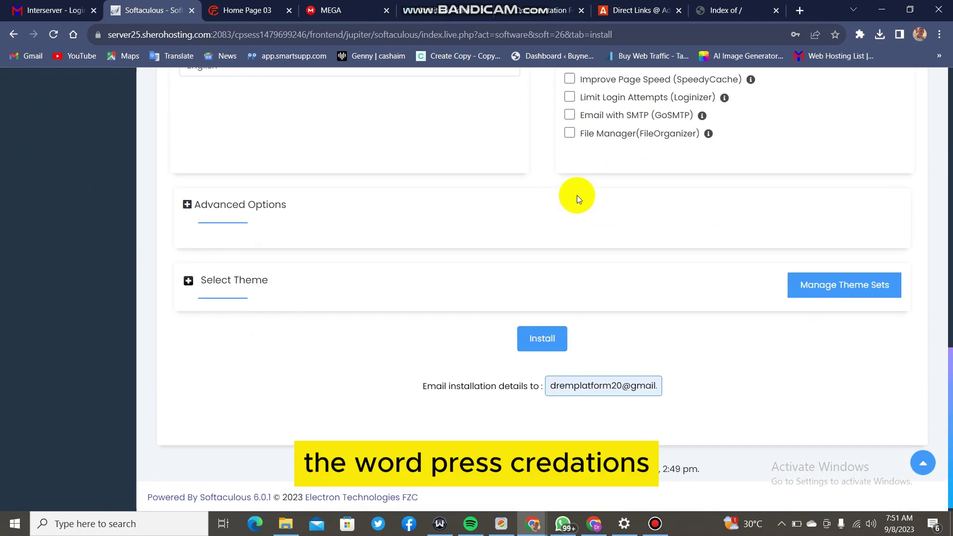
# Install WordPress 6.3.1 at dremplatform.online/cargo and open its admin area.
pyautogui.click(537, 338)
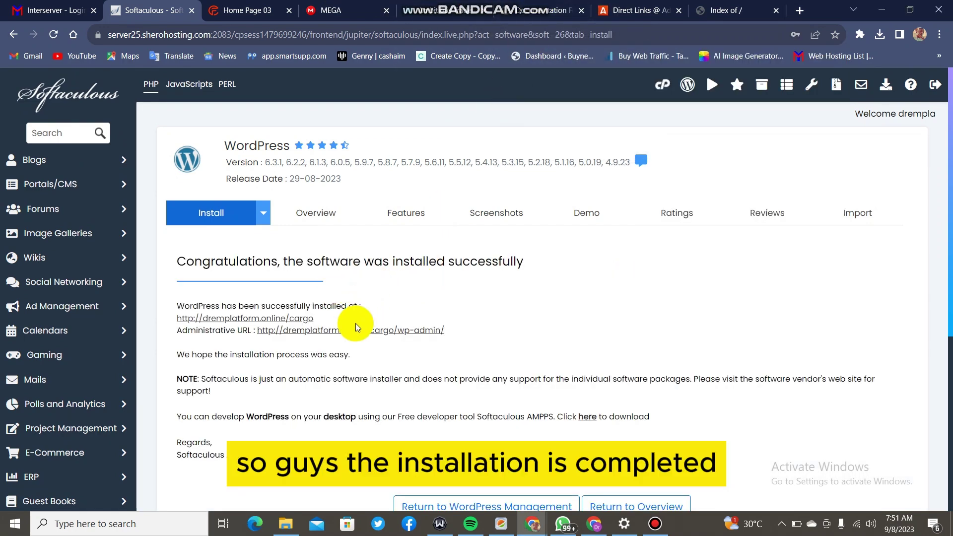
pyautogui.scroll(-4, 373, 268)
pyautogui.scroll(4, 372, 269)
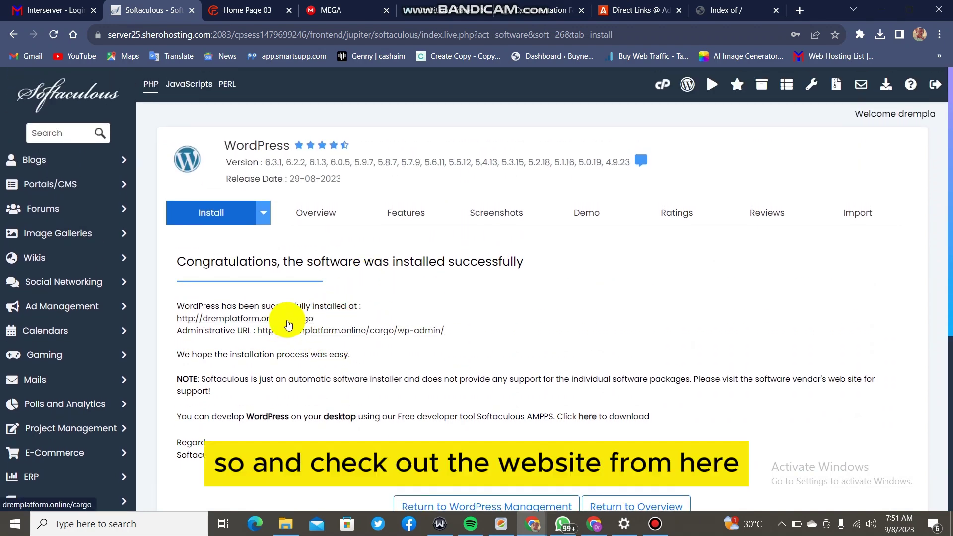
pyautogui.click(322, 333)
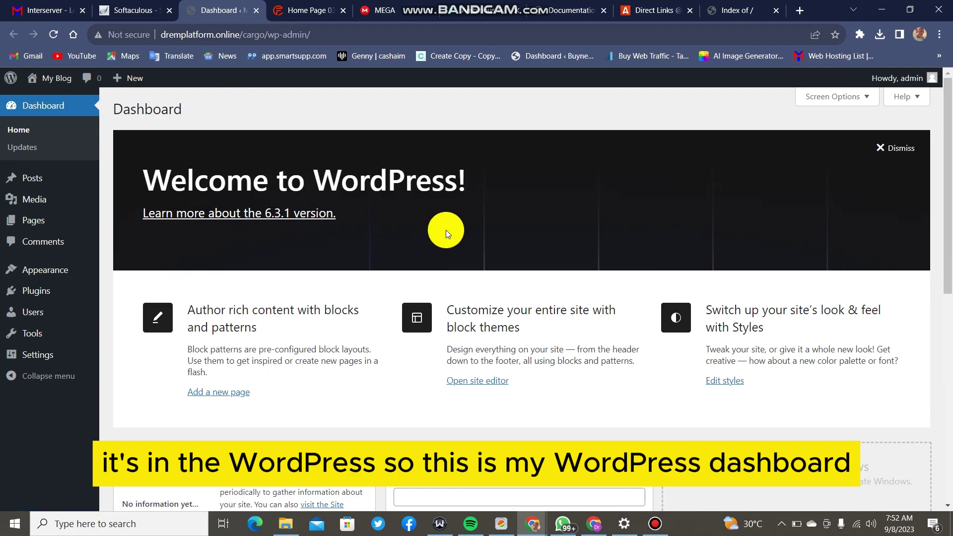
# View the newly installed cargo site showing the default Hello world! post.
pyautogui.click(130, 10)
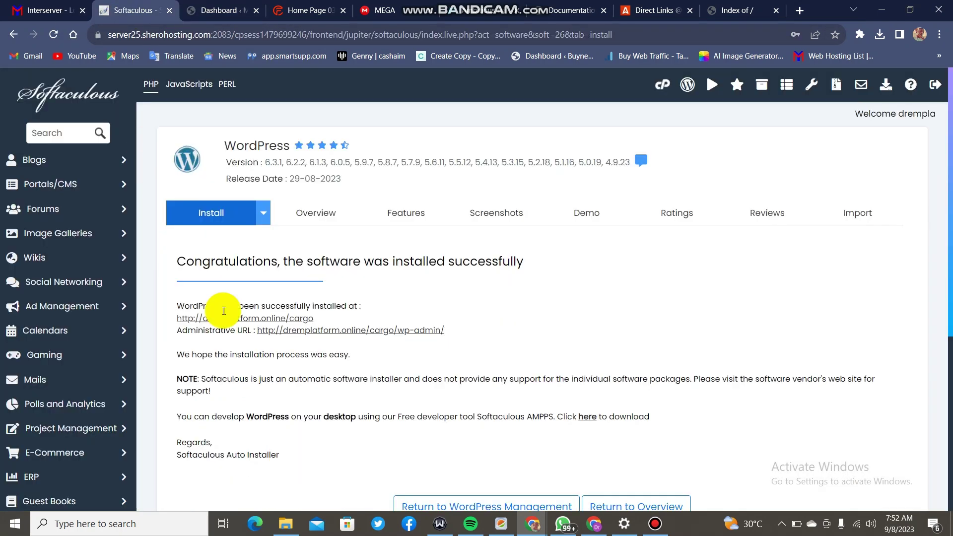
pyautogui.click(295, 319)
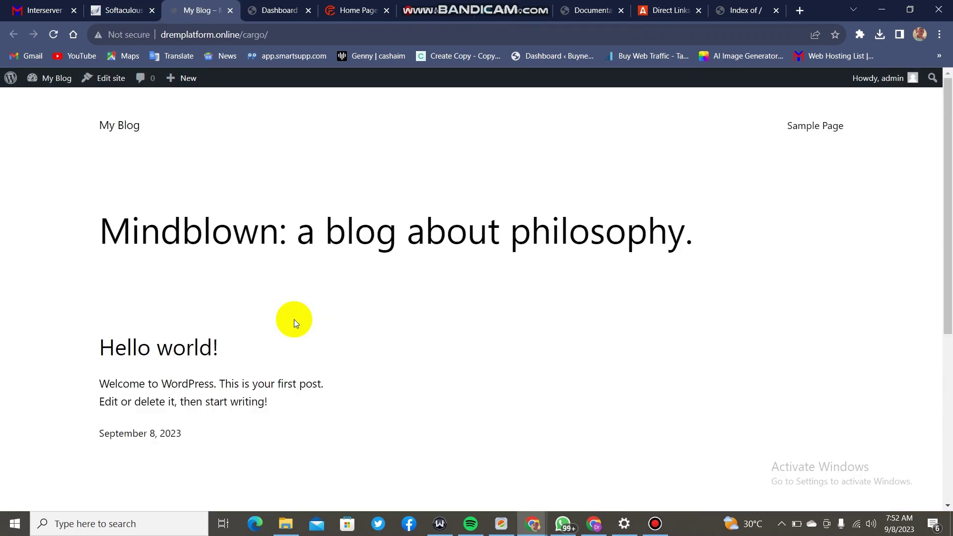
pyautogui.scroll(-5, 251, 290)
pyautogui.scroll(5, 251, 296)
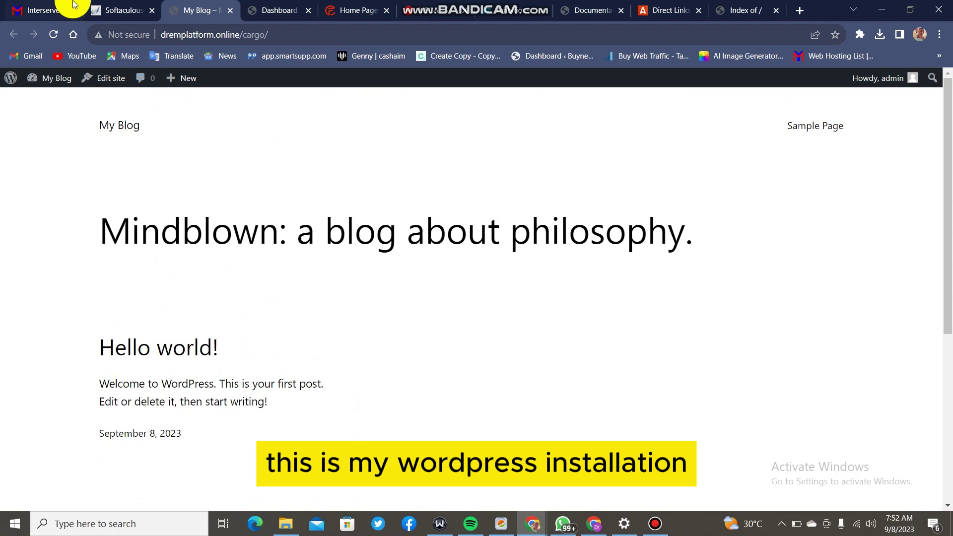
# Return to the wp-admin dashboard and go to the Posts list.
pyautogui.click(110, 9)
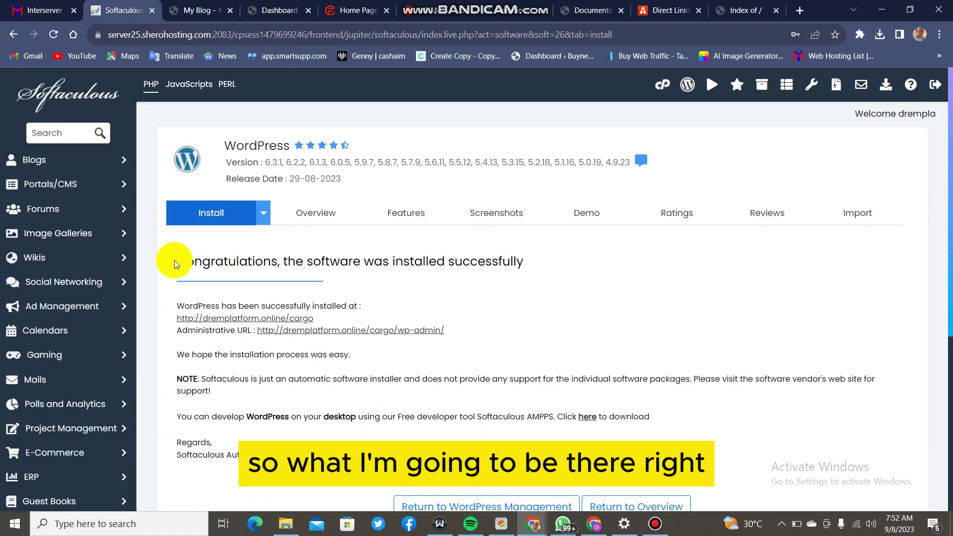
pyautogui.click(174, 9)
pyautogui.click(263, 10)
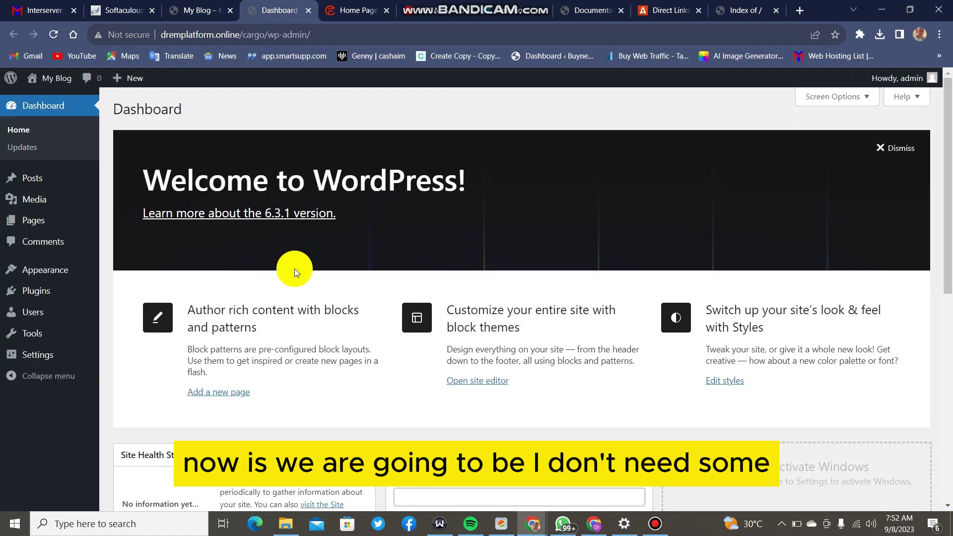
pyautogui.moveTo(24, 209)
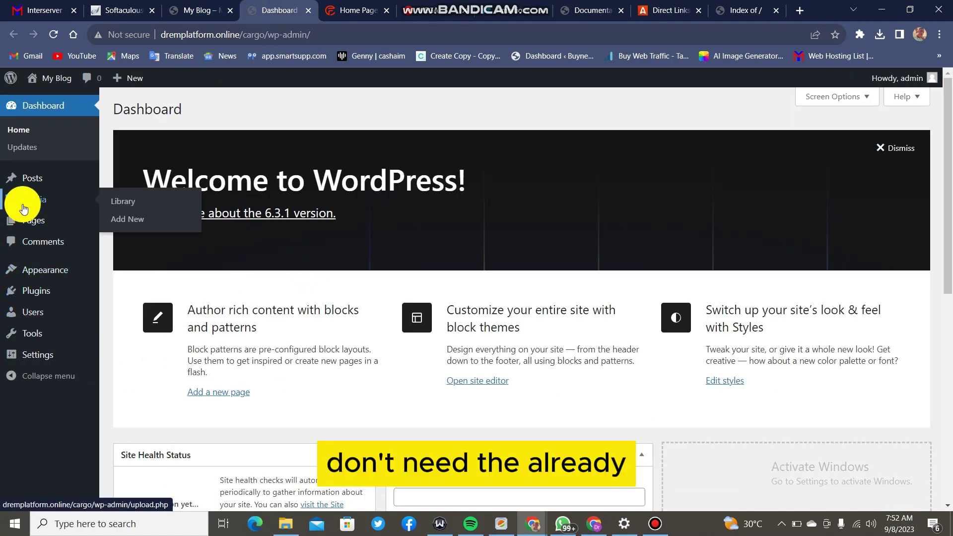
pyautogui.click(24, 182)
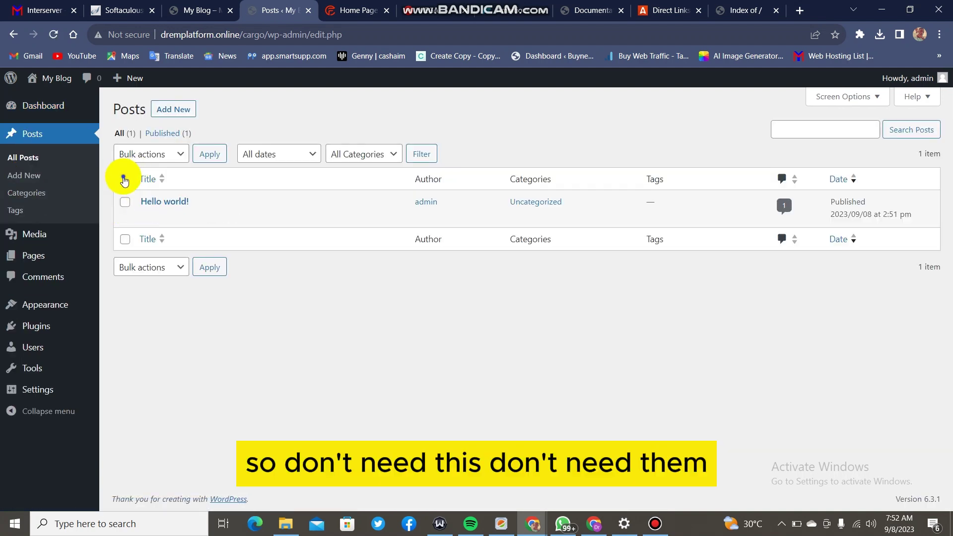
# Bulk-move the Hello world! post to the Trash.
pyautogui.click(125, 180)
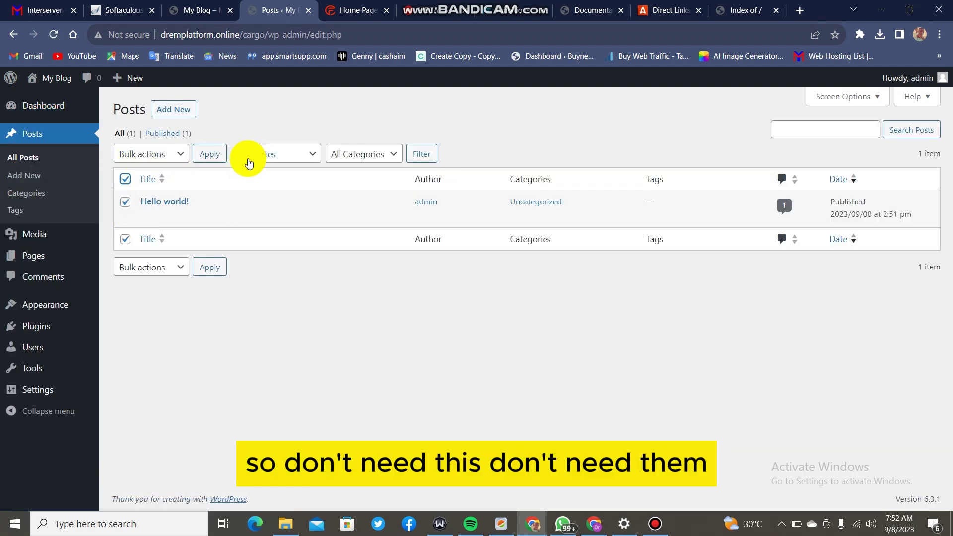
pyautogui.click(172, 158)
pyautogui.click(159, 195)
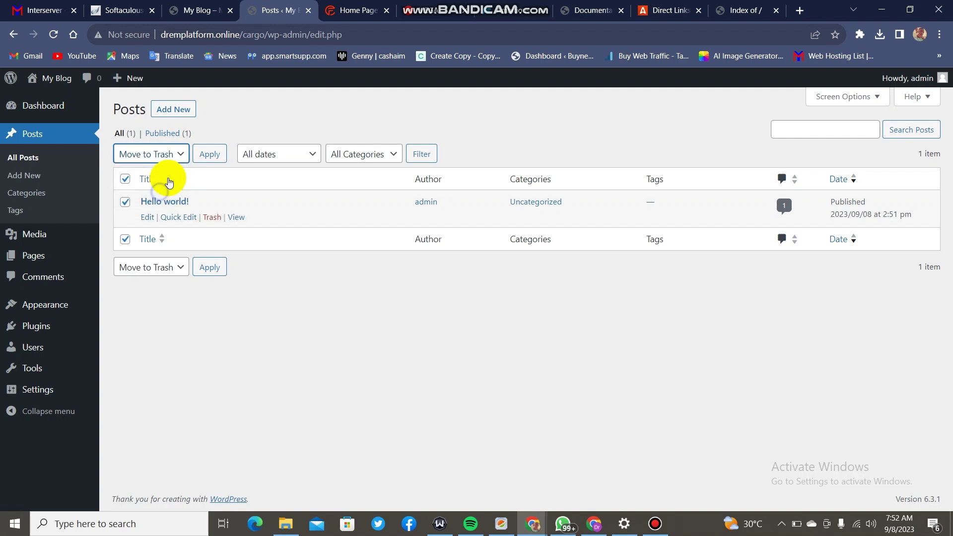
pyautogui.click(211, 157)
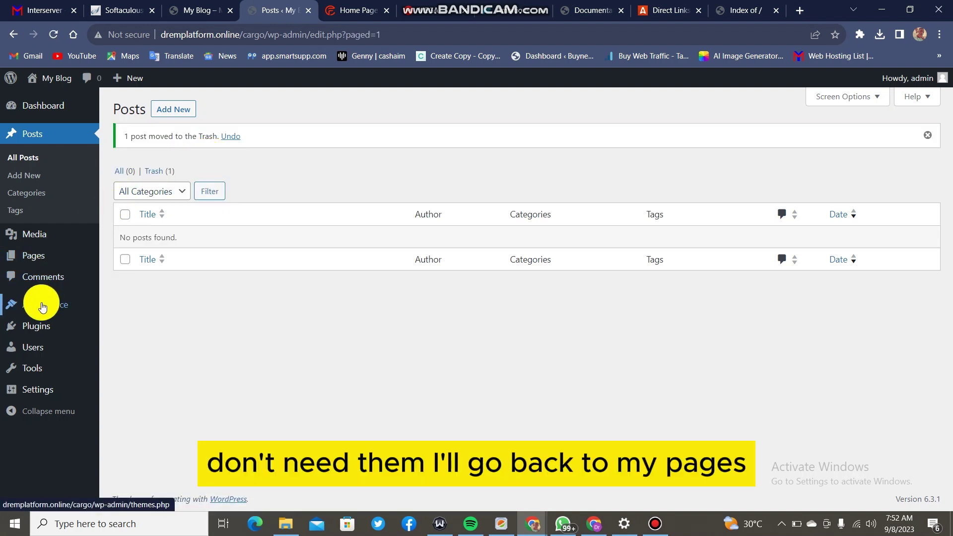
# Bulk-move the Privacy Policy and Sample Page pages to the Trash.
pyautogui.click(38, 261)
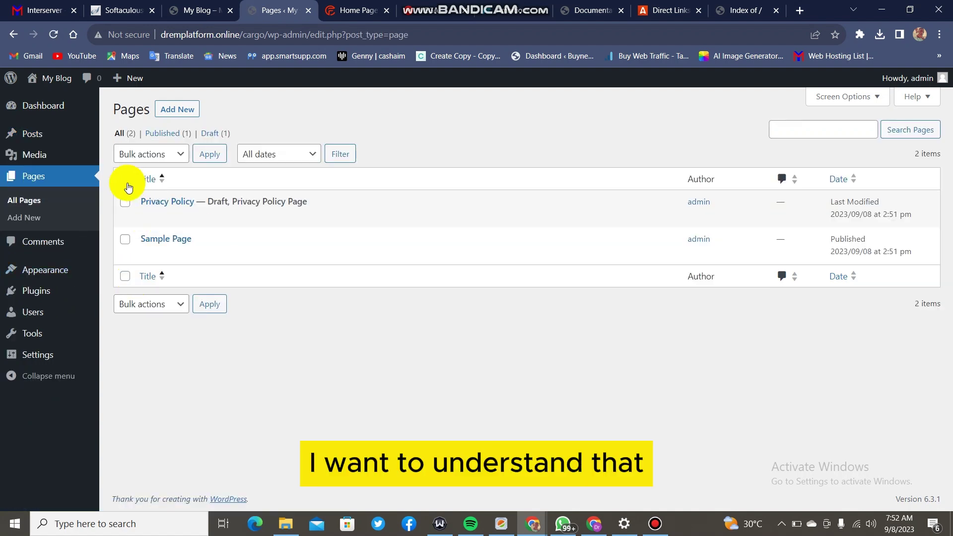
pyautogui.click(125, 179)
pyautogui.click(150, 164)
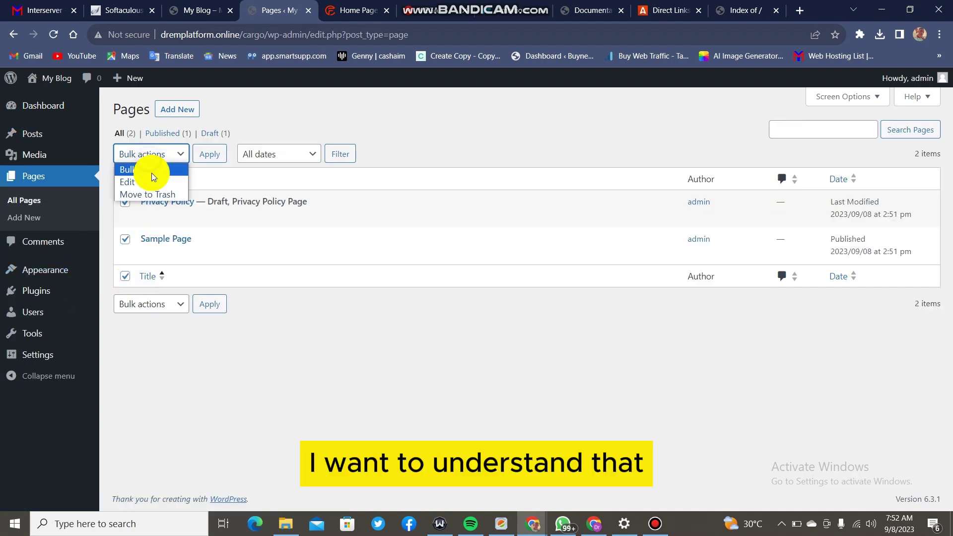
pyautogui.click(151, 196)
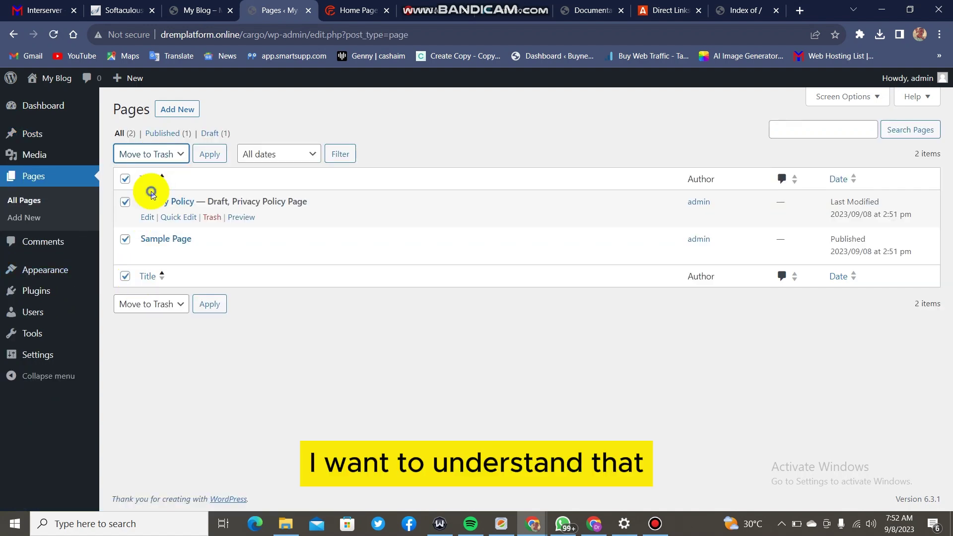
pyautogui.click(218, 155)
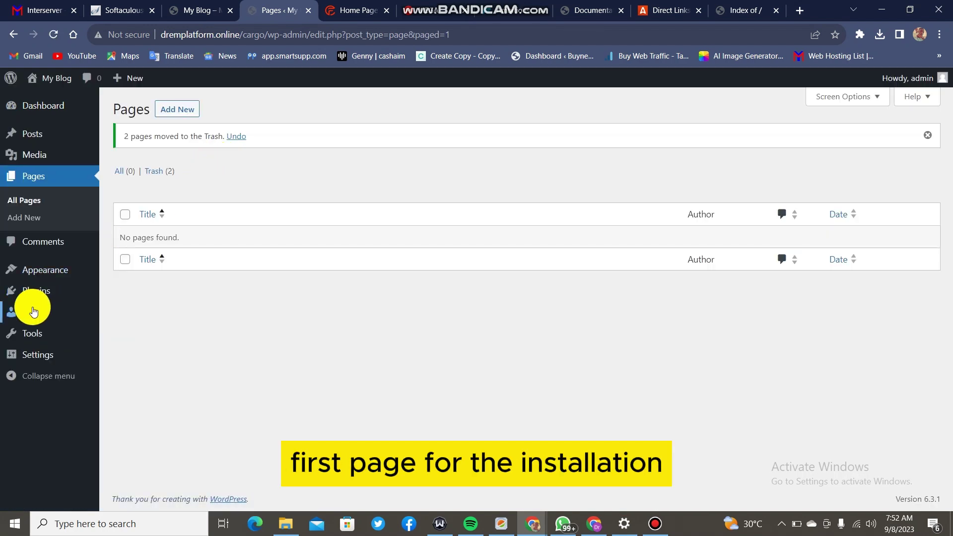
pyautogui.moveTo(33, 312)
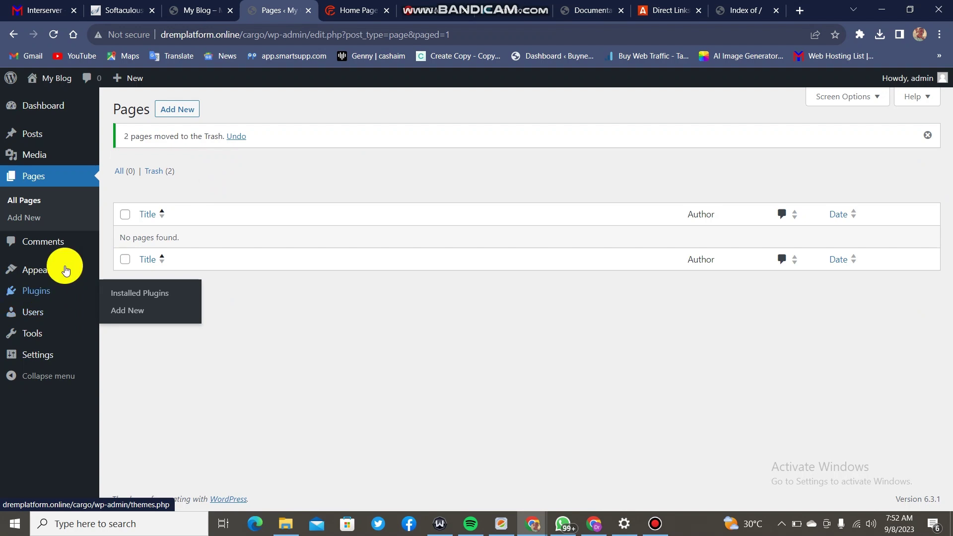
pyautogui.click(37, 296)
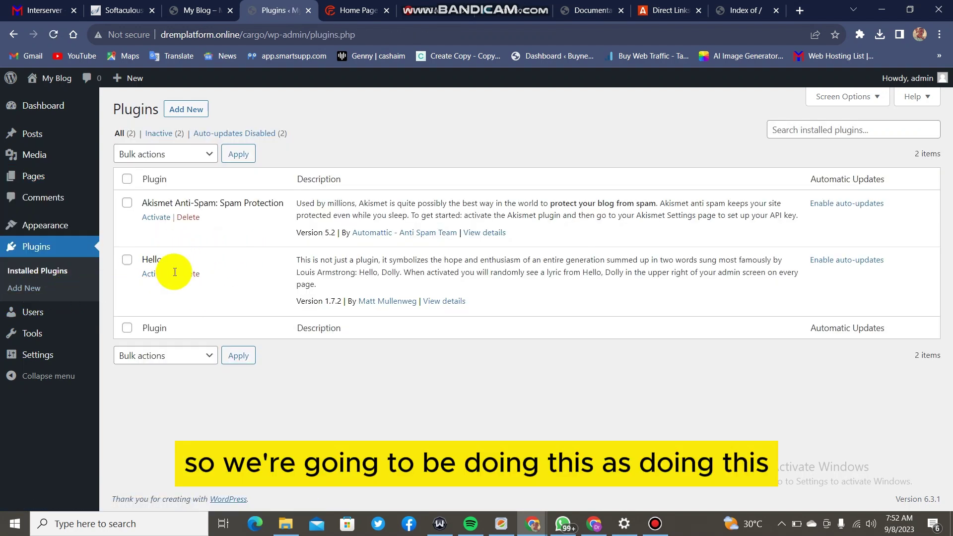
# Delete the Hello Dolly plugin, leaving only Akismet Anti-Spam installed.
pyautogui.click(187, 273)
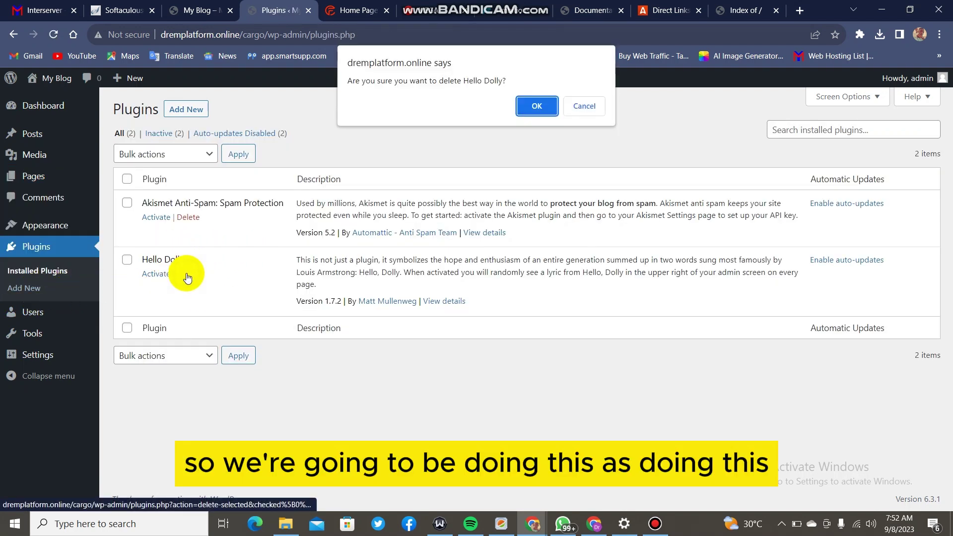
pyautogui.click(518, 106)
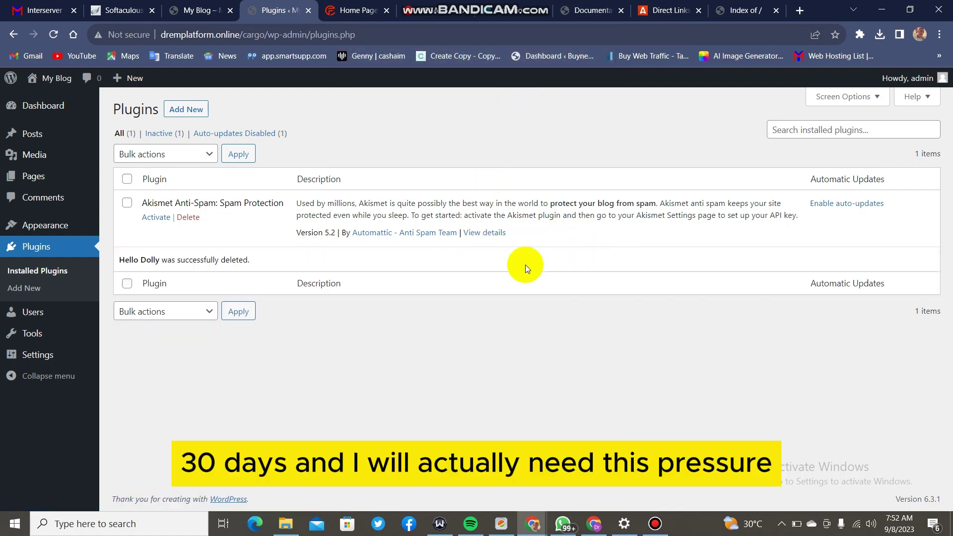
pyautogui.click(64, 227)
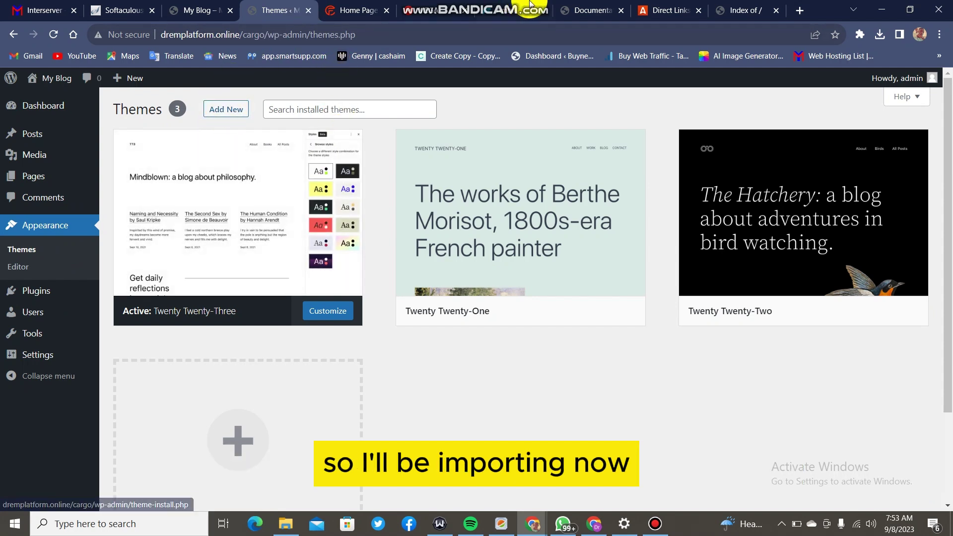
# Upload and install the fastrans.zip theme so Fastrans joins the themes list.
pyautogui.moveTo(559, 5)
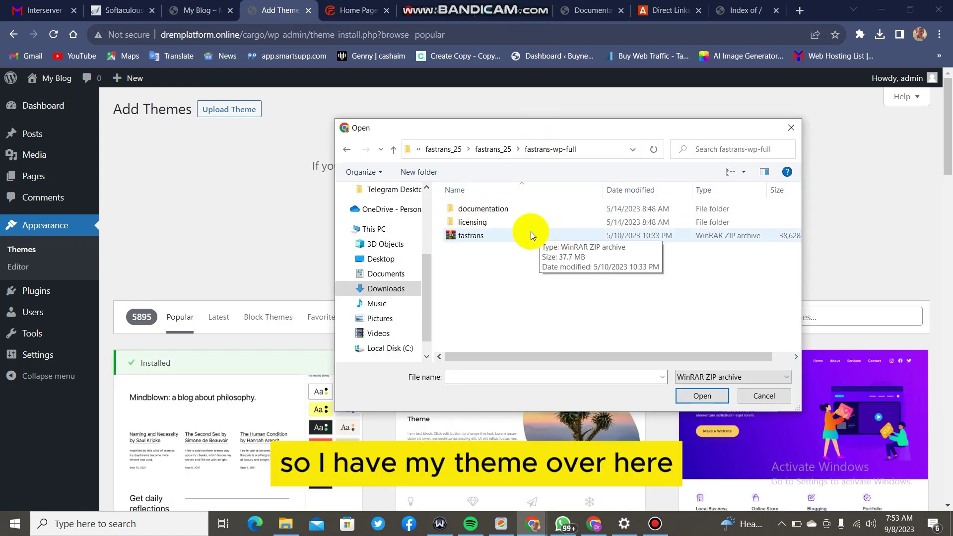
pyautogui.click(559, 236)
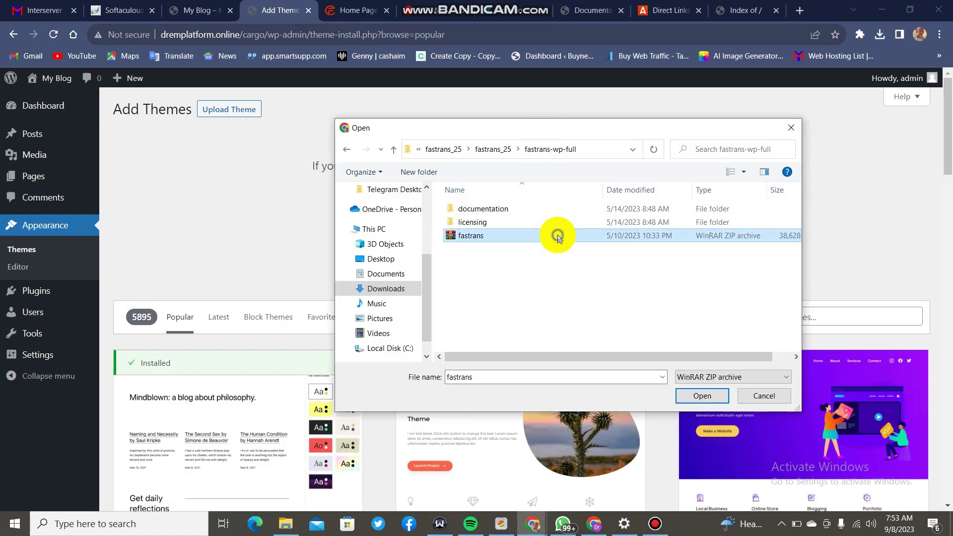
pyautogui.click(695, 393)
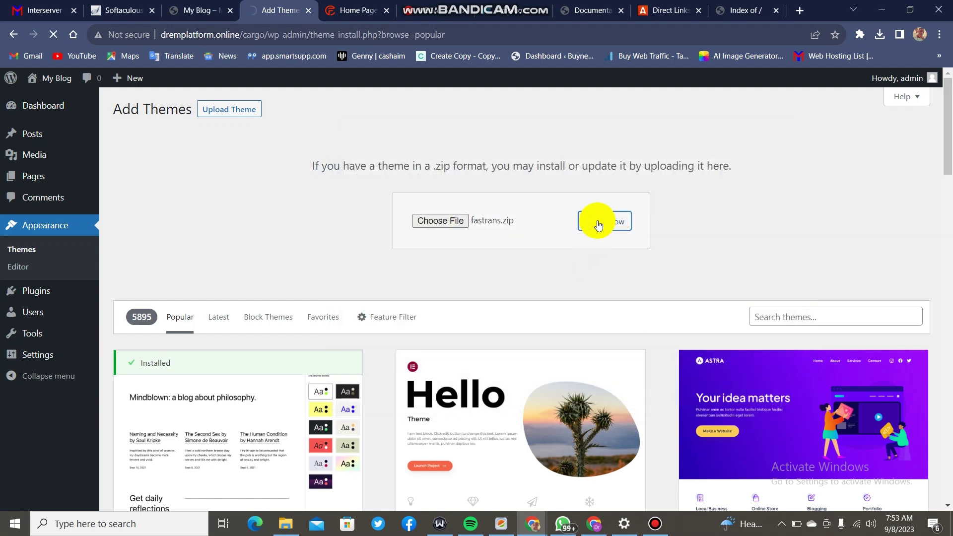
pyautogui.moveTo(478, 5)
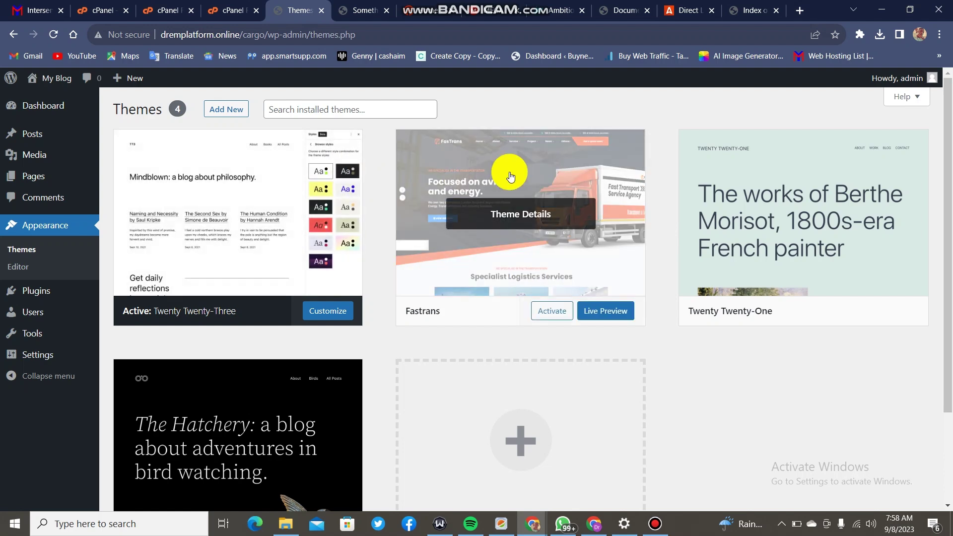
# Review the live front page's default Mindblown design in a new tab, then return to Themes.
pyautogui.scroll(-2, 493, 152)
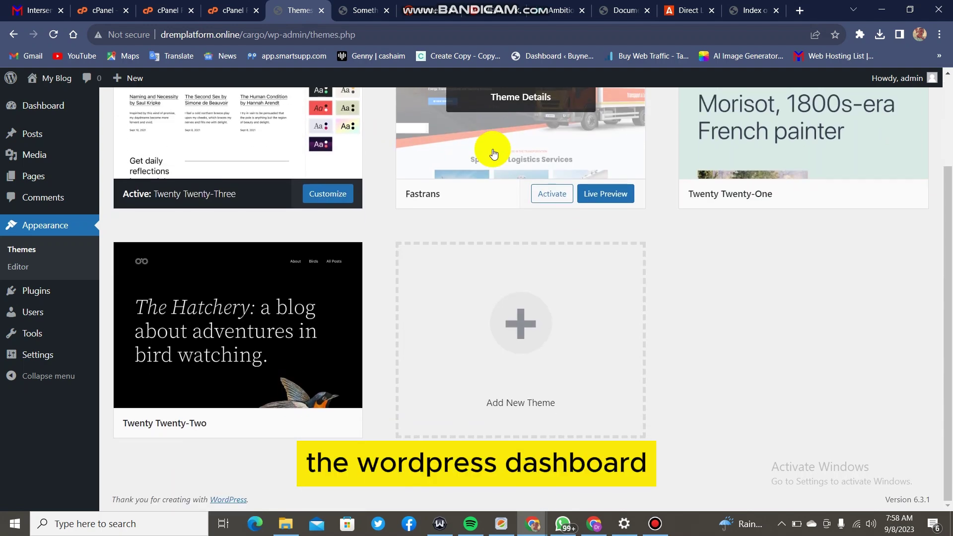
pyautogui.scroll(2, 493, 152)
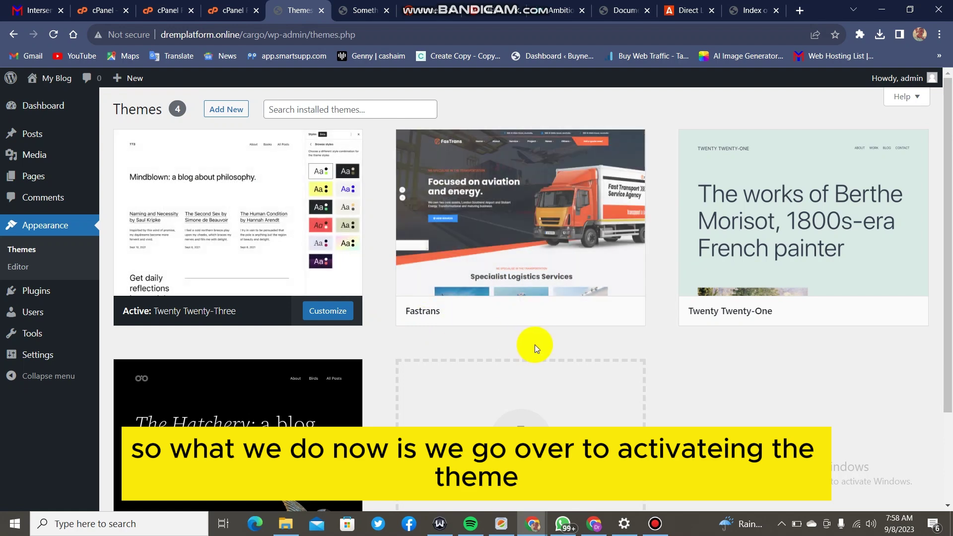
pyautogui.moveTo(551, 312)
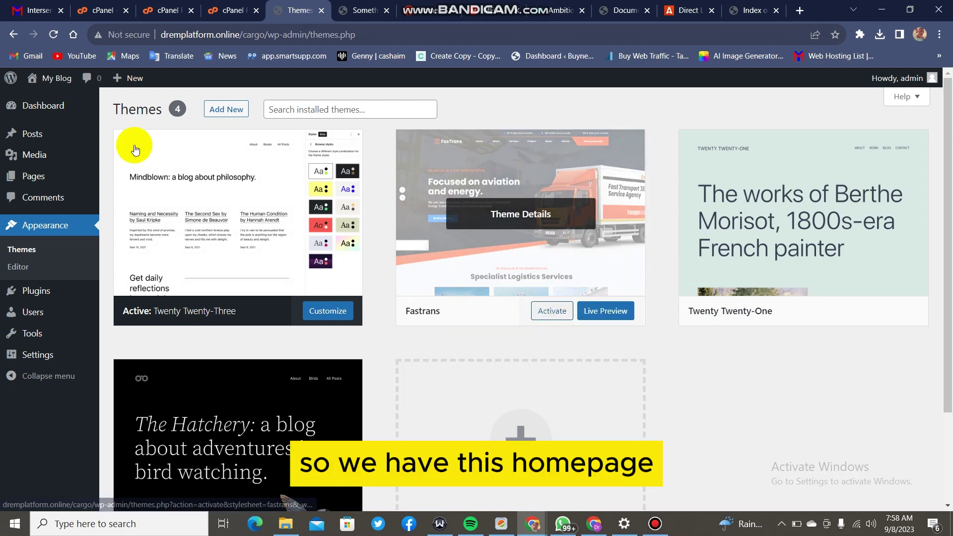
pyautogui.moveTo(55, 78)
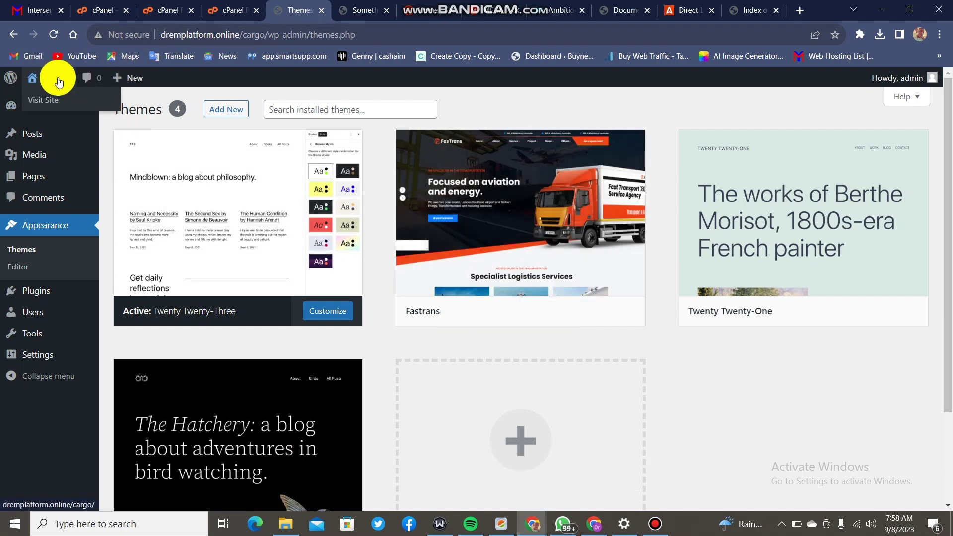
pyautogui.rightClick(46, 102)
pyautogui.click(69, 109)
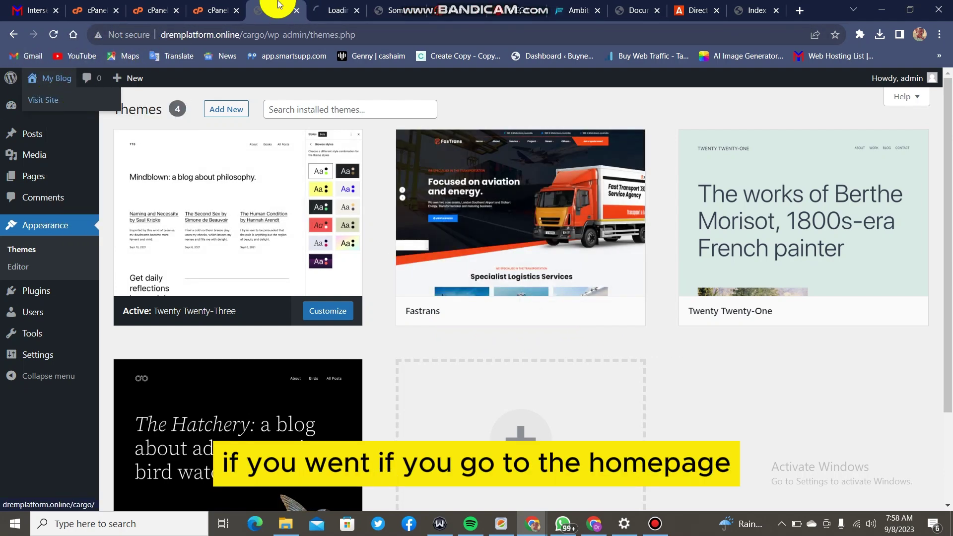
pyautogui.click(314, 10)
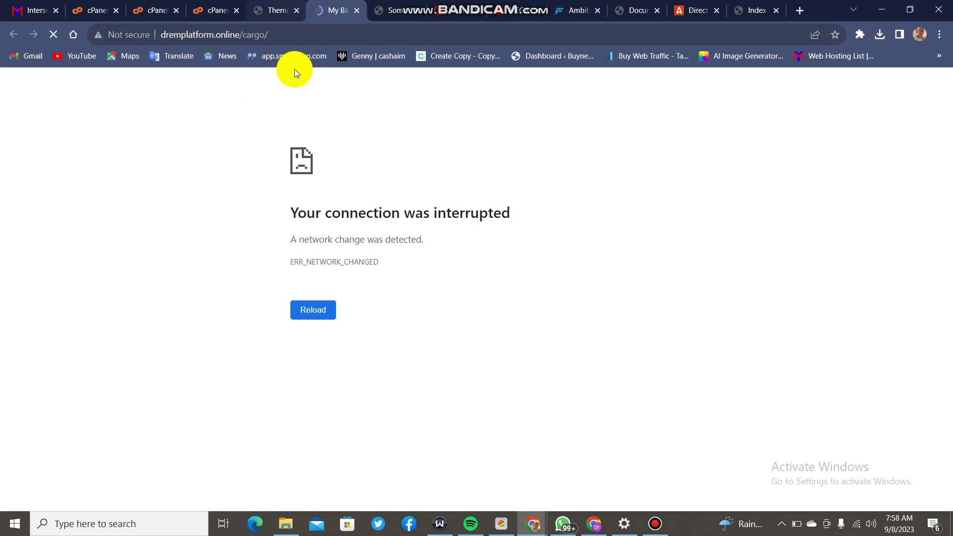
pyautogui.scroll(-3, 147, 249)
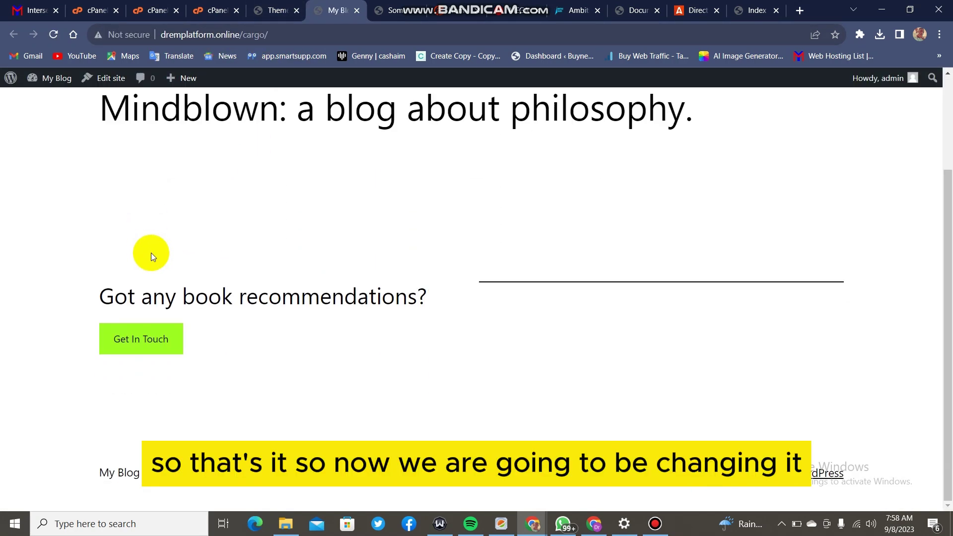
pyautogui.scroll(2, 151, 252)
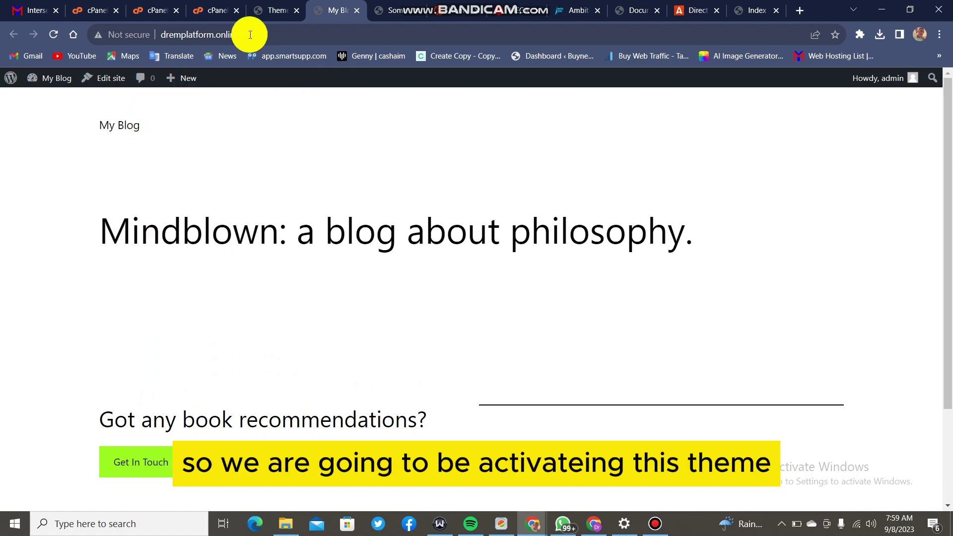
pyautogui.click(278, 10)
pyautogui.moveTo(499, 323)
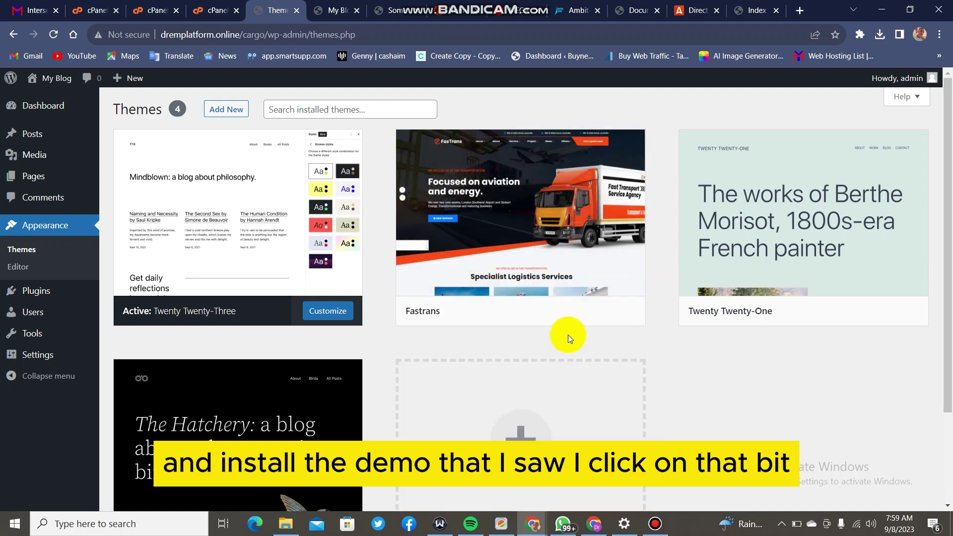
pyautogui.click(553, 312)
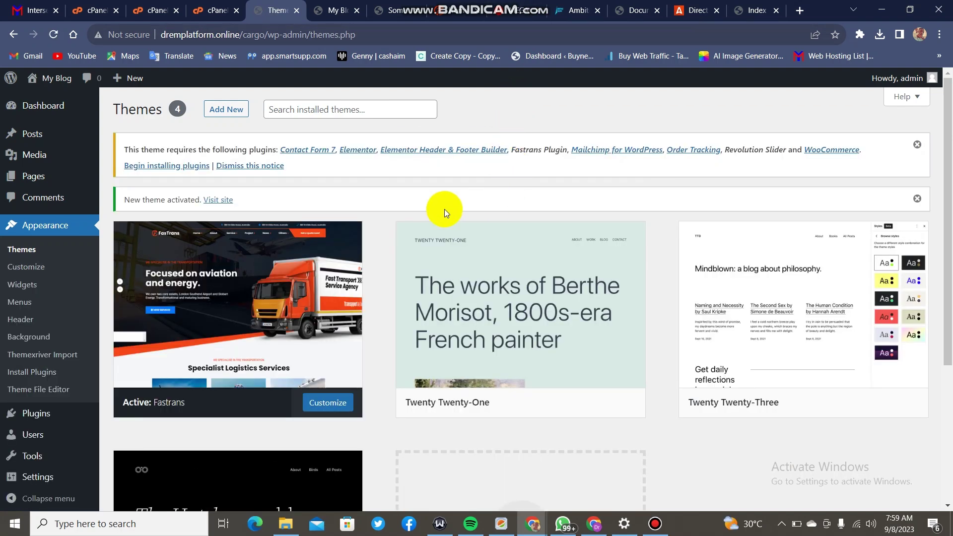
pyautogui.scroll(-4, 336, 209)
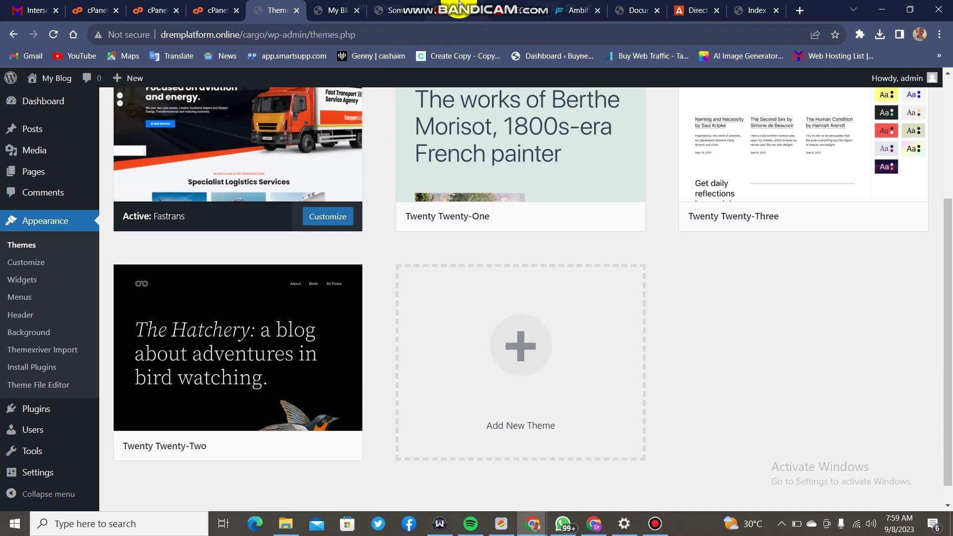
pyautogui.scroll(1, 298, 203)
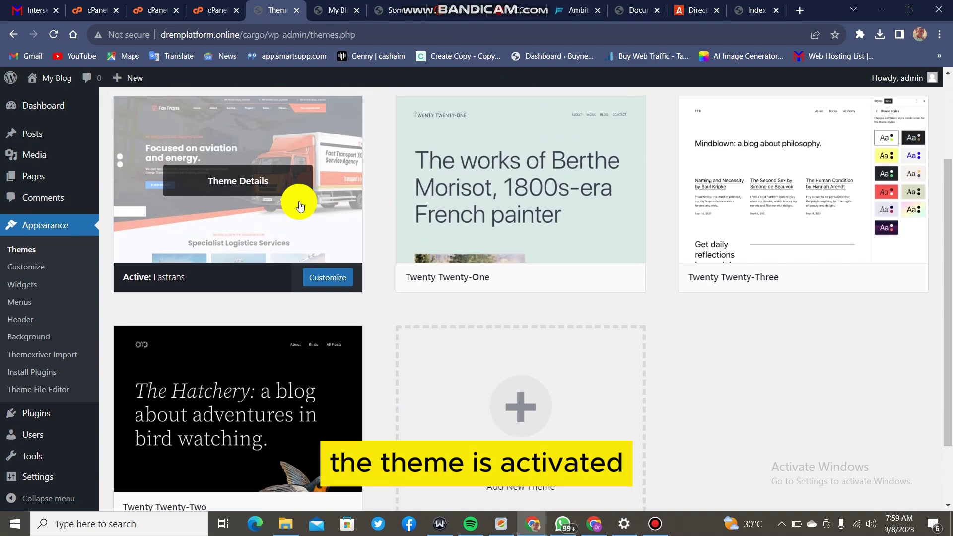
pyautogui.scroll(2, 299, 205)
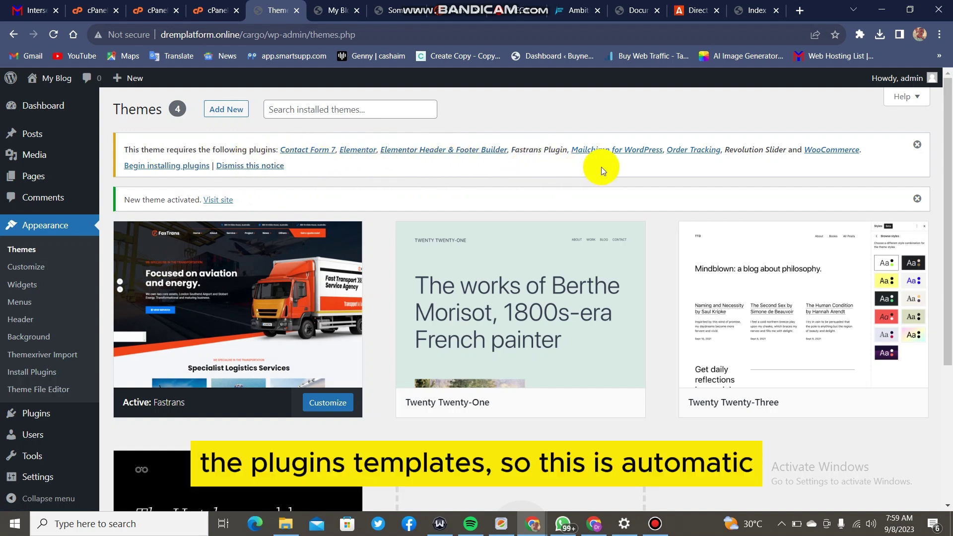
# Bulk-install all eight required Fastrans plugins, beginning with Contact Form 7 and Elementor.
pyautogui.click(186, 166)
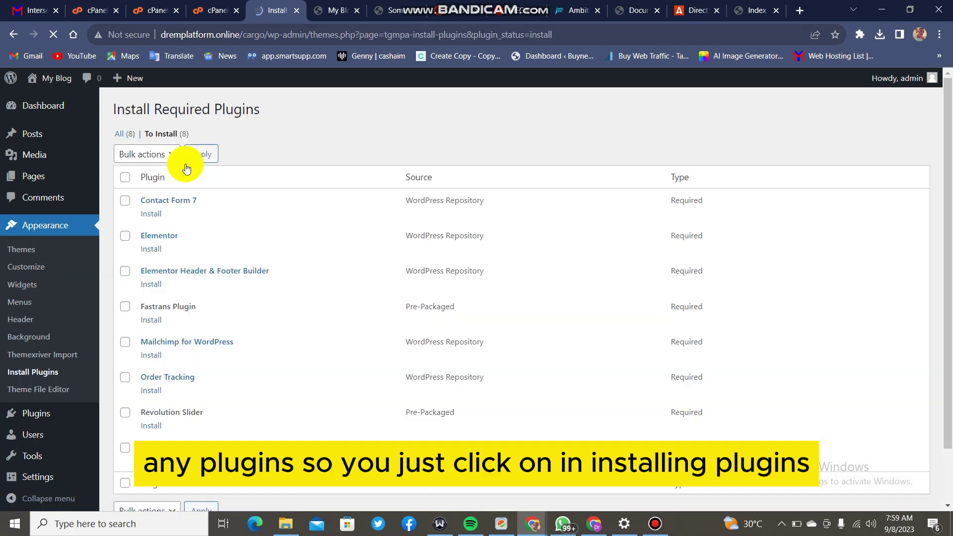
pyautogui.click(125, 178)
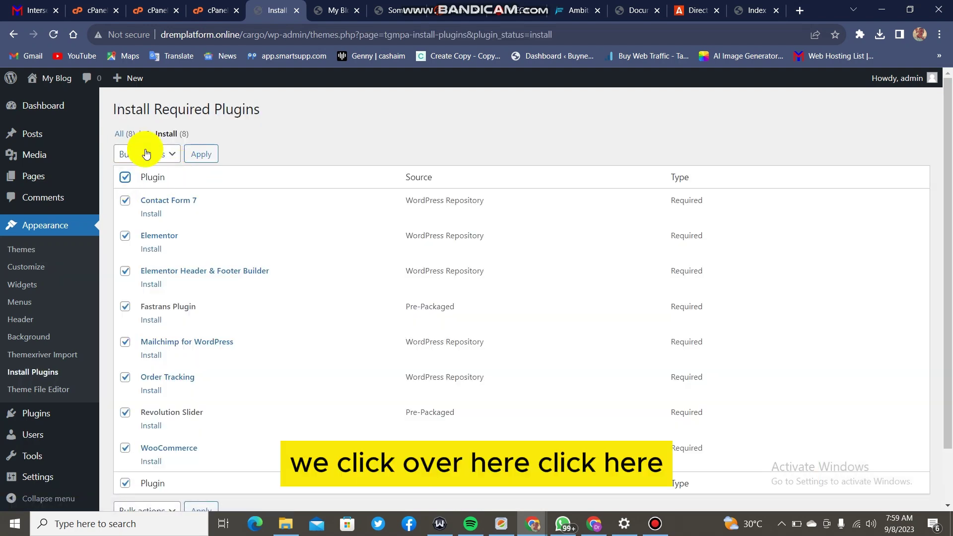
pyautogui.click(145, 154)
pyautogui.click(146, 179)
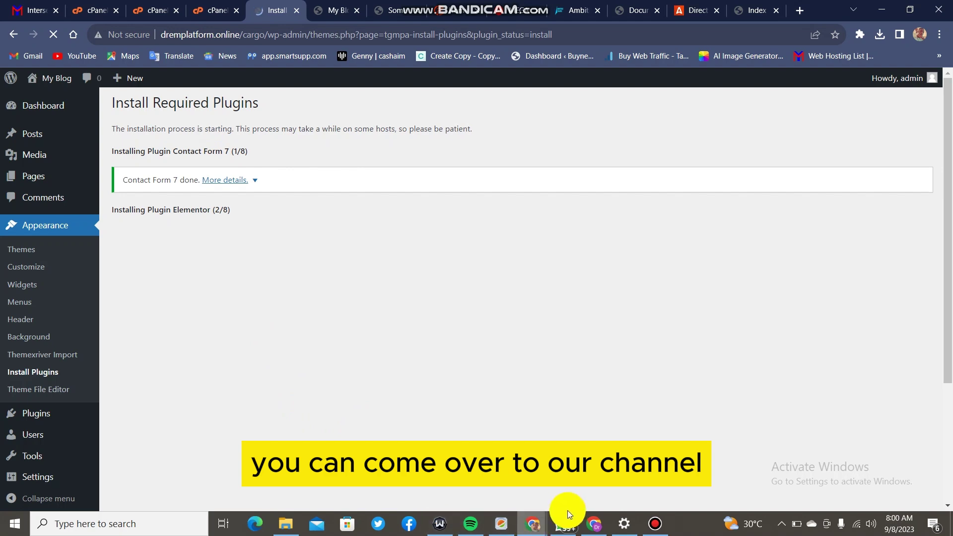
# Browse the YouTube channel's Videos tab in the other Chrome window.
pyautogui.click(586, 520)
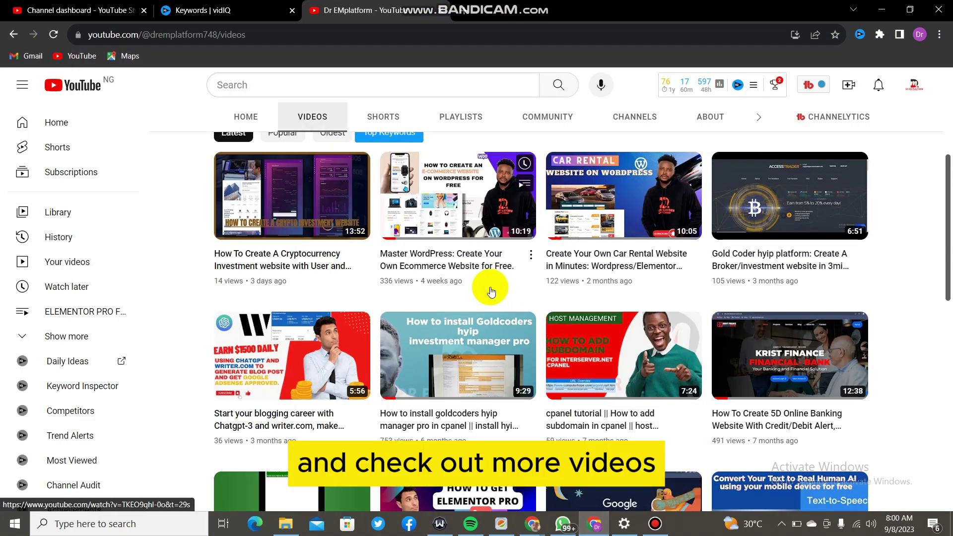
pyautogui.scroll(-2, 492, 292)
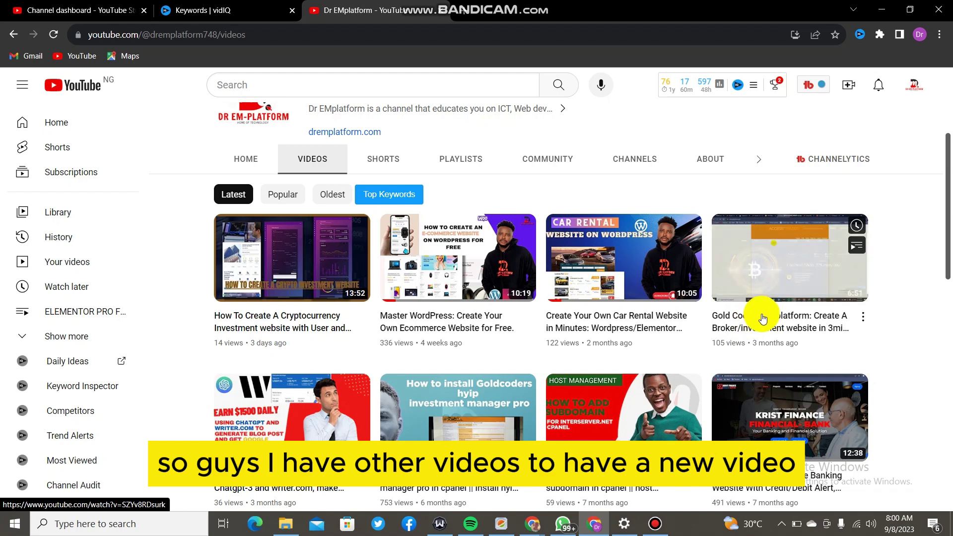
pyautogui.scroll(-1, 764, 319)
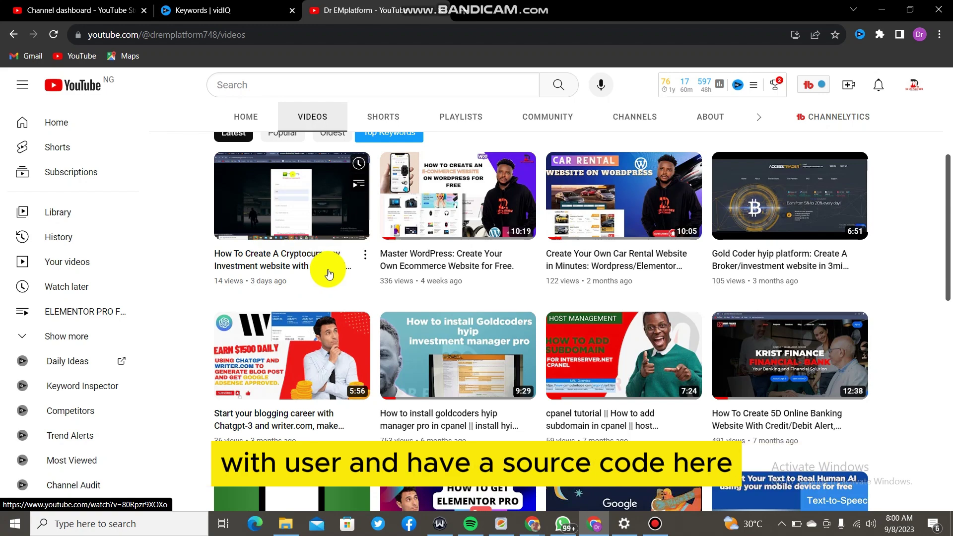
pyautogui.scroll(-1, 287, 251)
pyautogui.scroll(5, 287, 255)
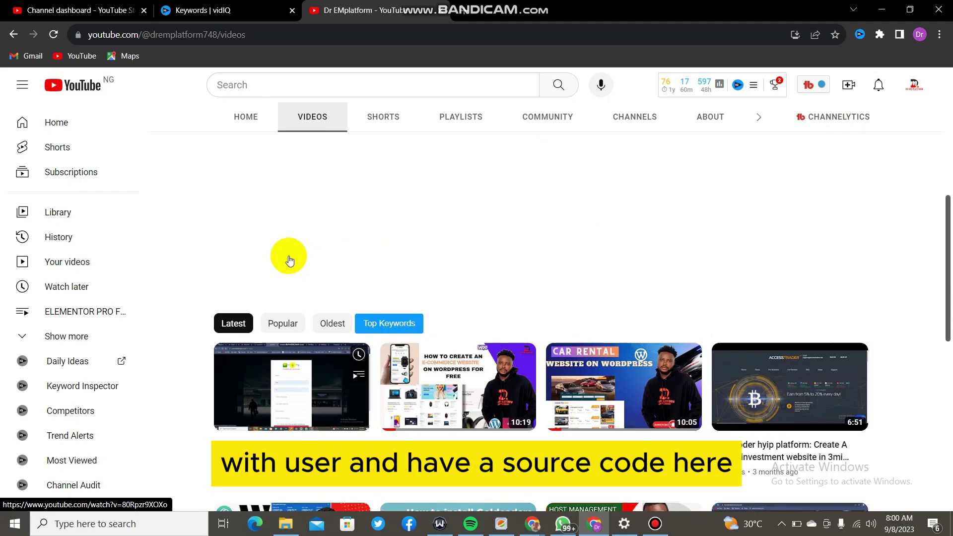
# Switch to the channel's Shorts tab and scroll through its short videos.
pyautogui.click(368, 344)
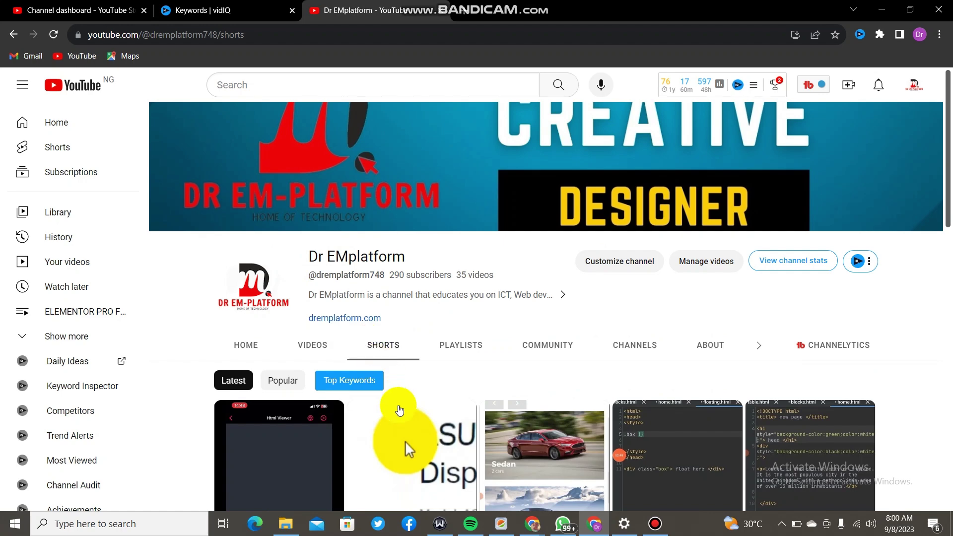
pyautogui.scroll(-5, 378, 363)
pyautogui.scroll(-6, 584, 360)
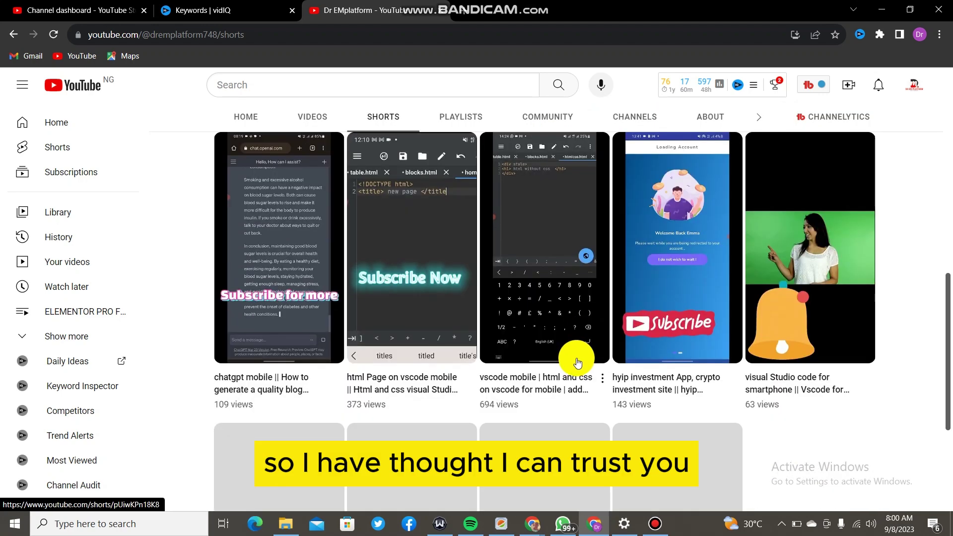
pyautogui.scroll(6, 575, 409)
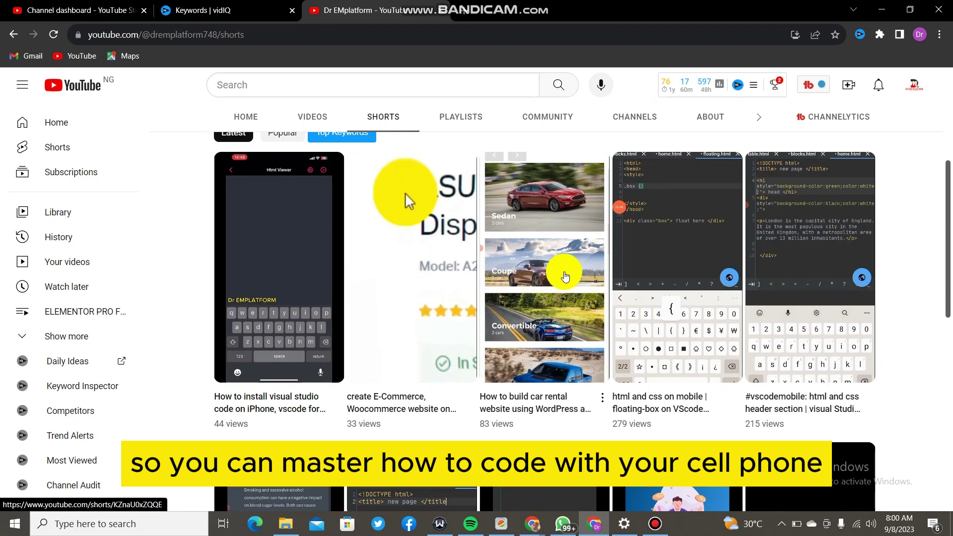
pyautogui.scroll(-6, 756, 254)
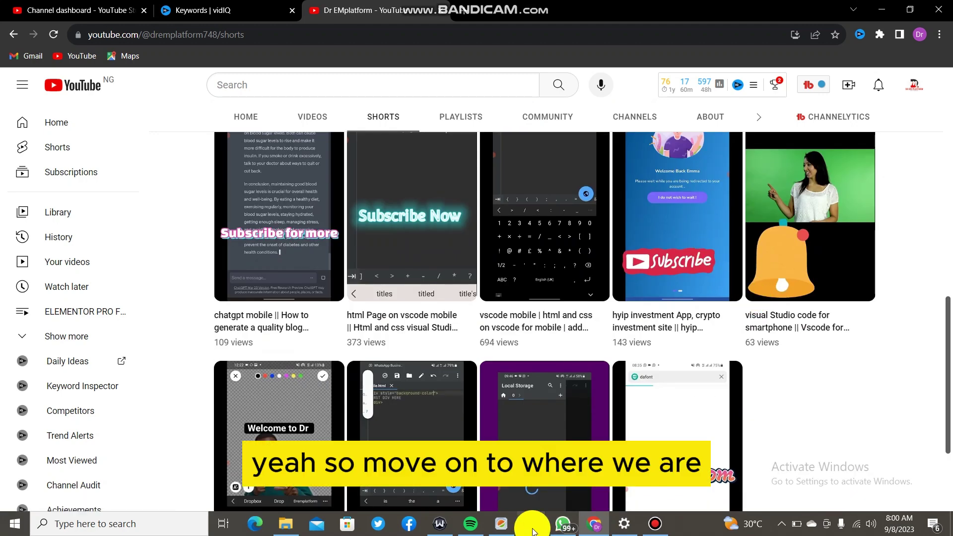
# Return to the WordPress plugin installer and follow Order Tracking's installation progress.
pyautogui.moveTo(533, 528)
pyautogui.click(436, 490)
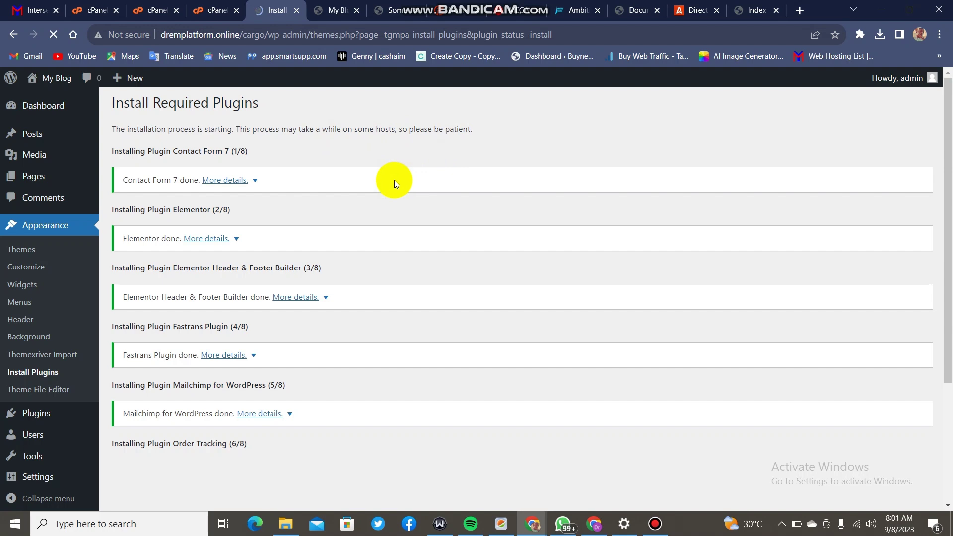
pyautogui.scroll(-2, 394, 183)
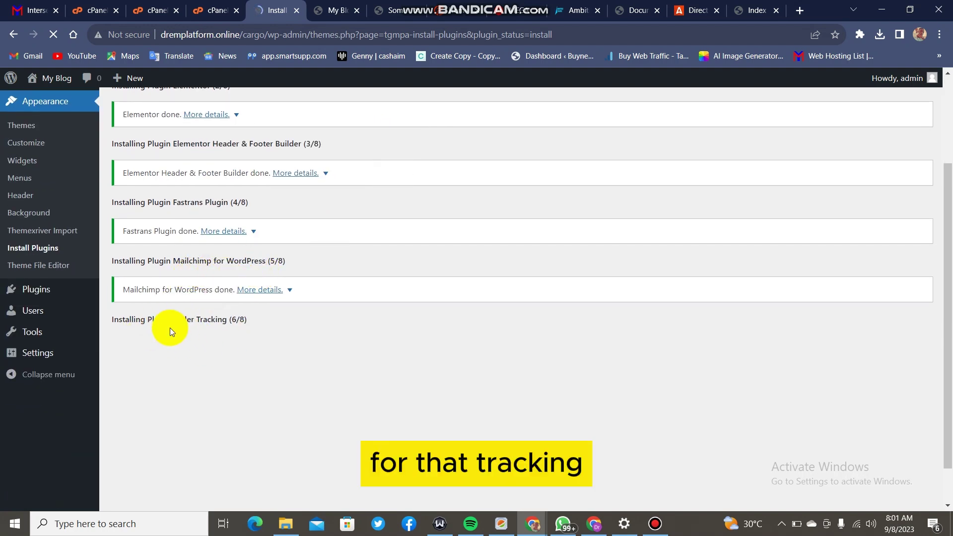
pyautogui.moveTo(172, 321); pyautogui.dragTo(209, 322)
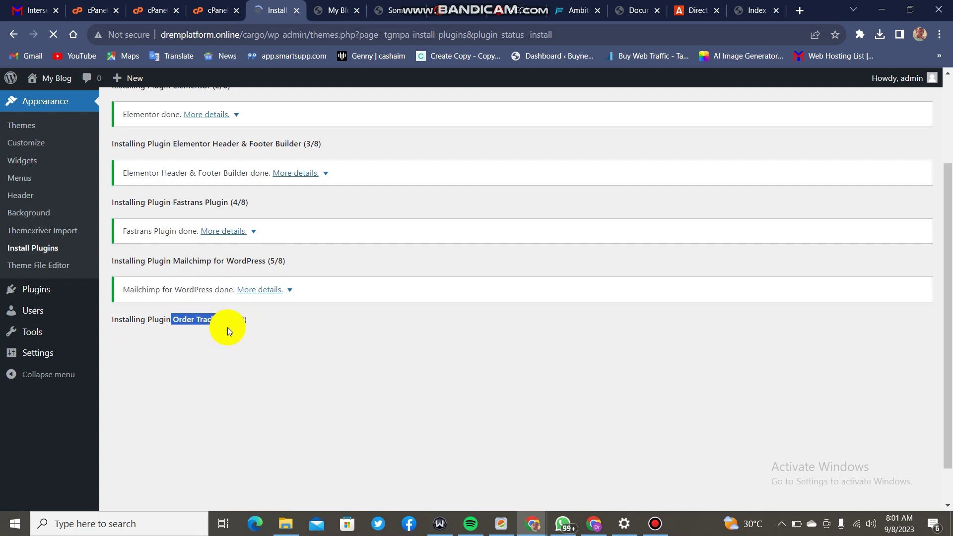
pyautogui.moveTo(227, 326); pyautogui.dragTo(248, 332)
pyautogui.click(296, 333)
pyautogui.scroll(2, 305, 266)
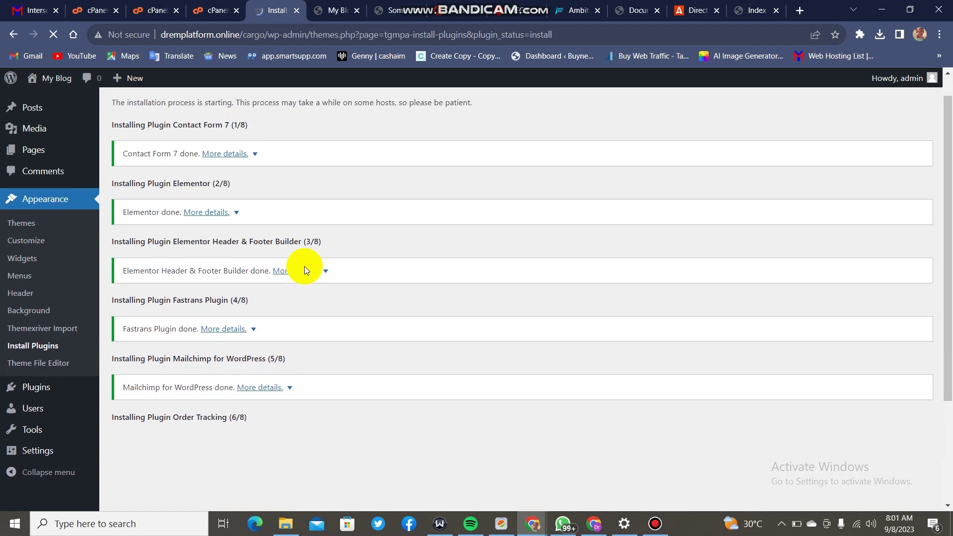
pyautogui.scroll(-3, 303, 276)
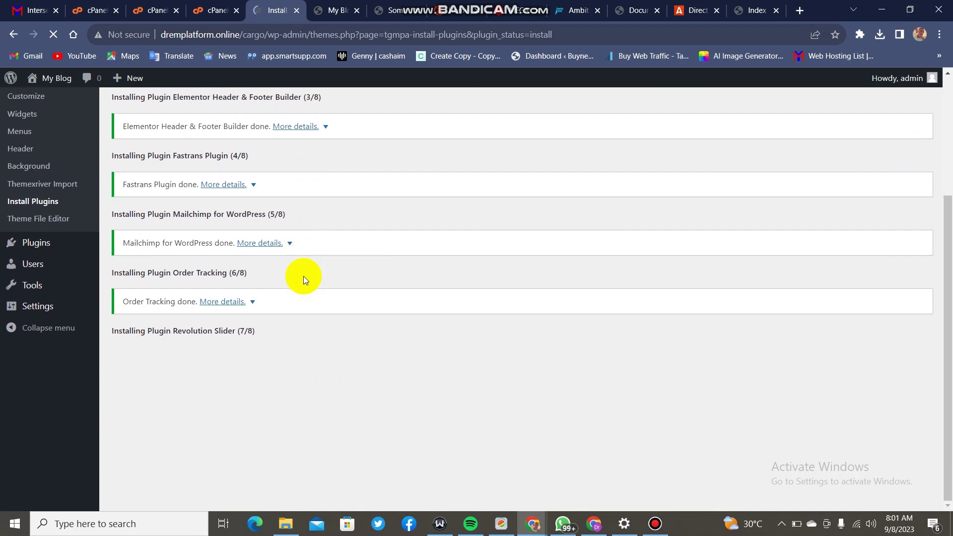
pyautogui.scroll(3, 303, 276)
pyautogui.scroll(-3, 304, 279)
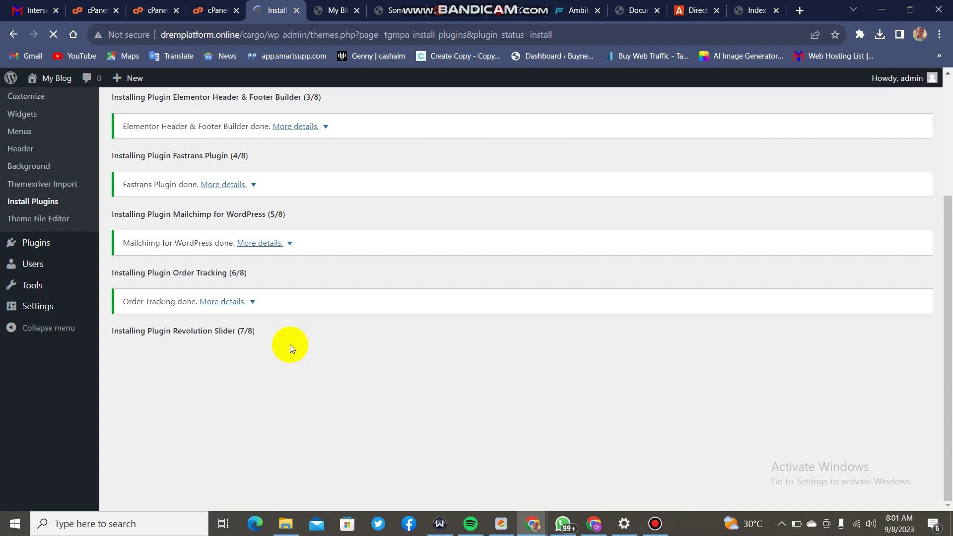
pyautogui.scroll(3, 290, 344)
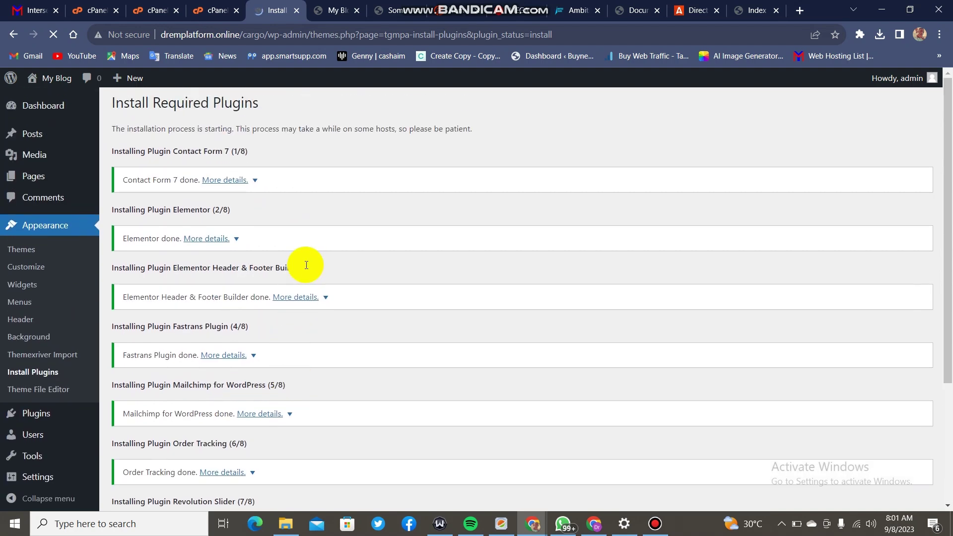
# Close the extra browser tab and wait for Revolution Slider and WooCommerce to finish installing.
pyautogui.click(417, 11)
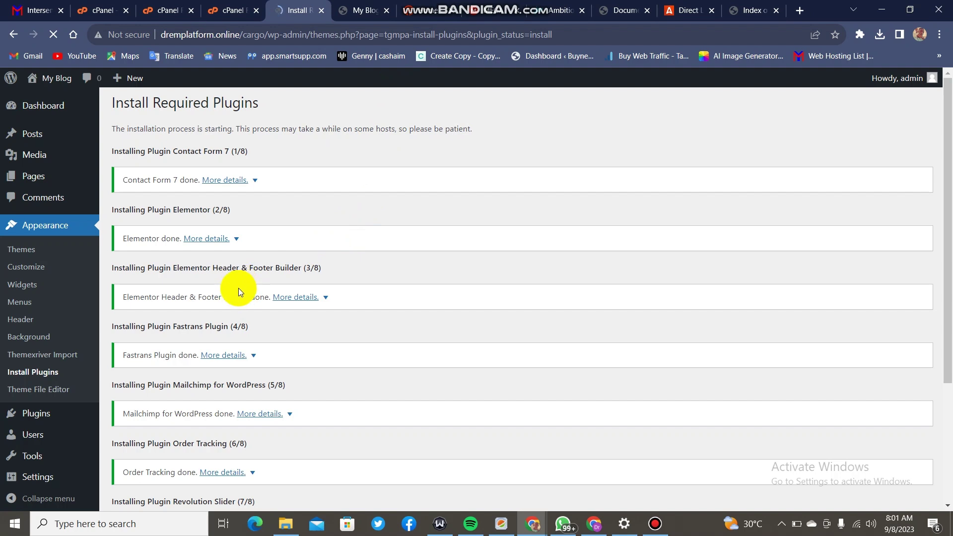
pyautogui.scroll(-2, 238, 281)
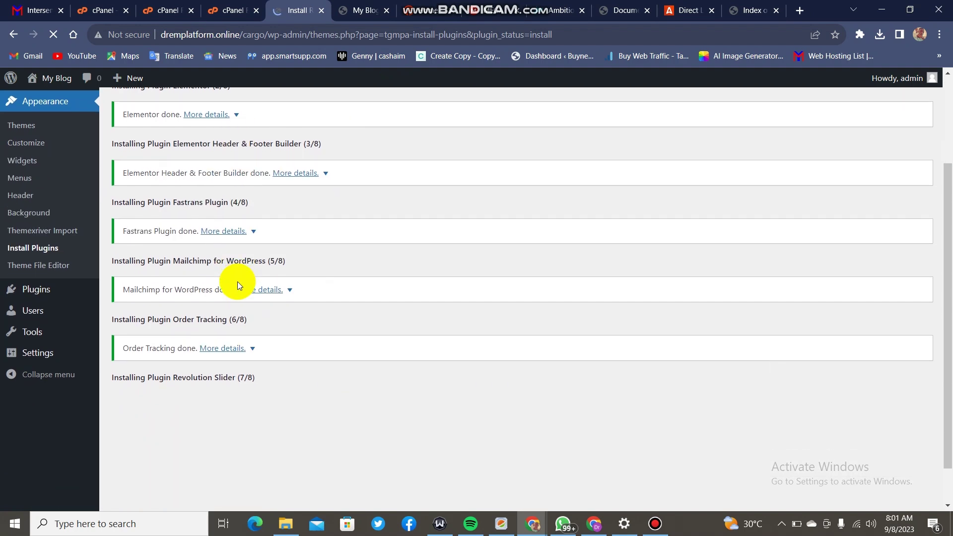
pyautogui.scroll(3, 238, 282)
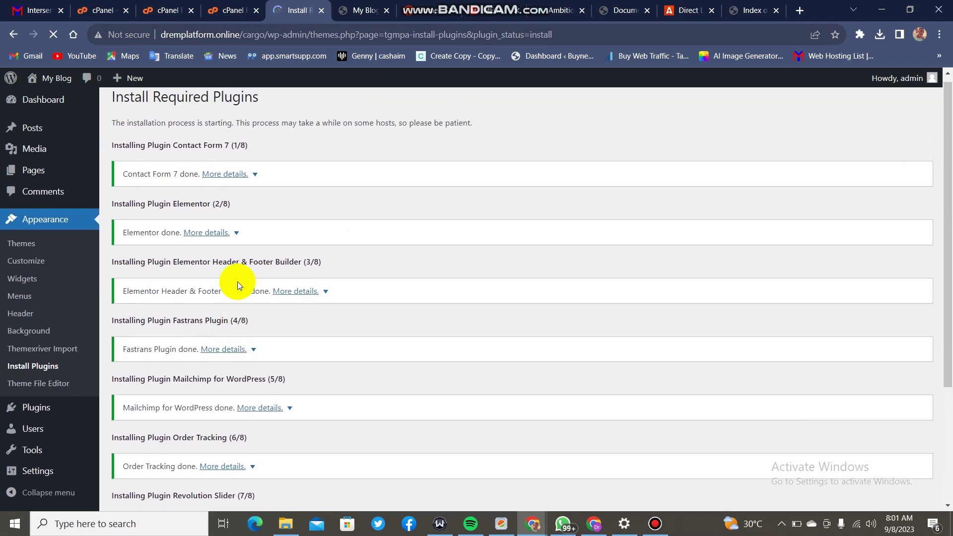
pyautogui.scroll(-3, 237, 281)
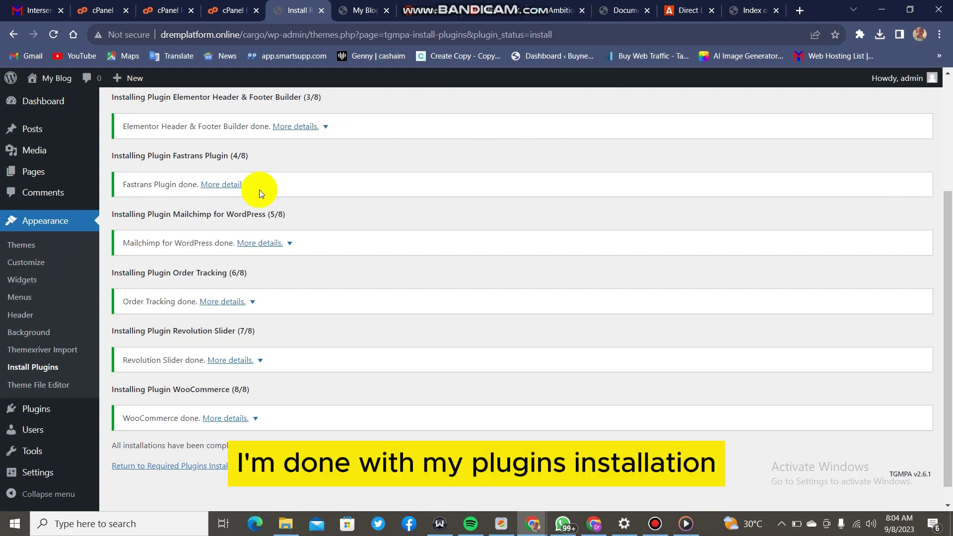
pyautogui.scroll(-1, 257, 193)
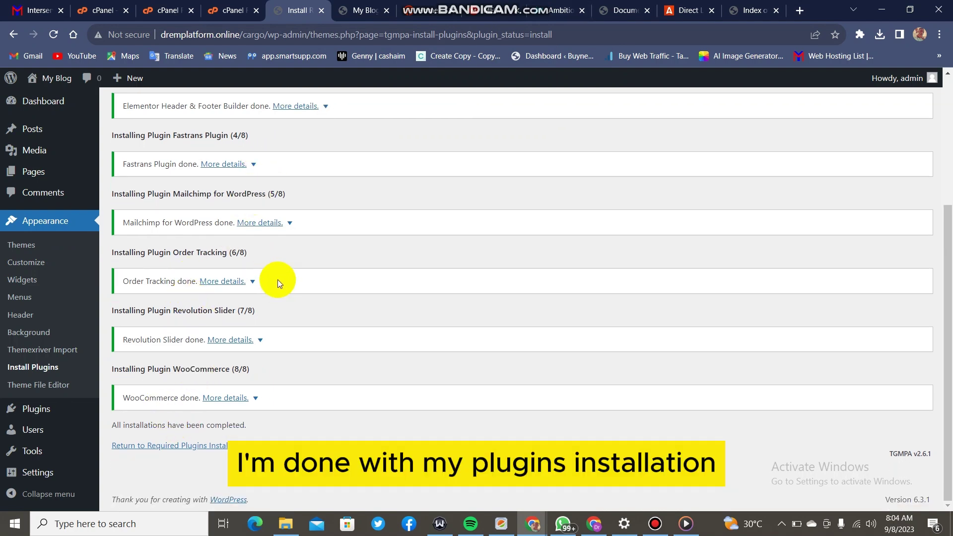
pyautogui.scroll(4, 279, 282)
pyautogui.scroll(-4, 279, 281)
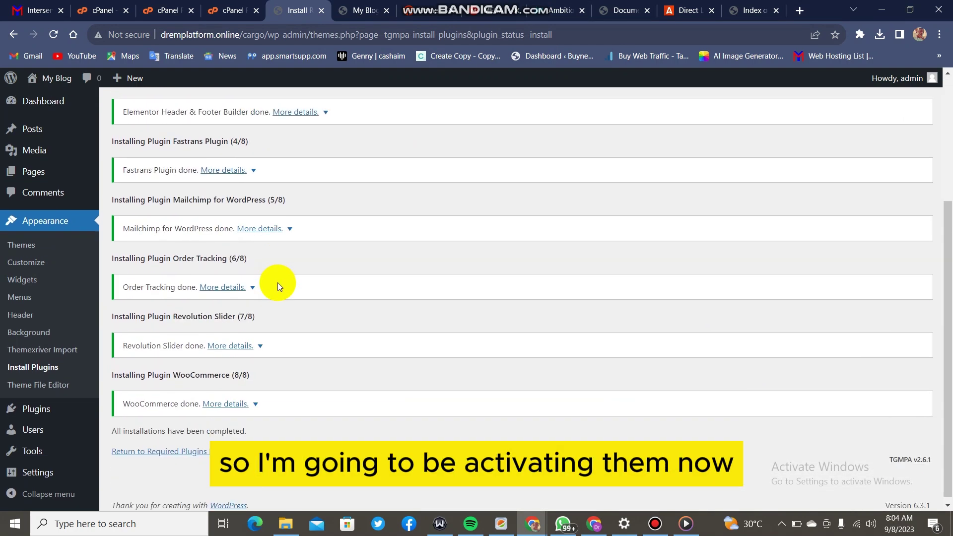
# Bulk-activate all eight required plugins, including Contact Form 7, Elementor, Order Tracking and WooCommerce.
pyautogui.click(179, 451)
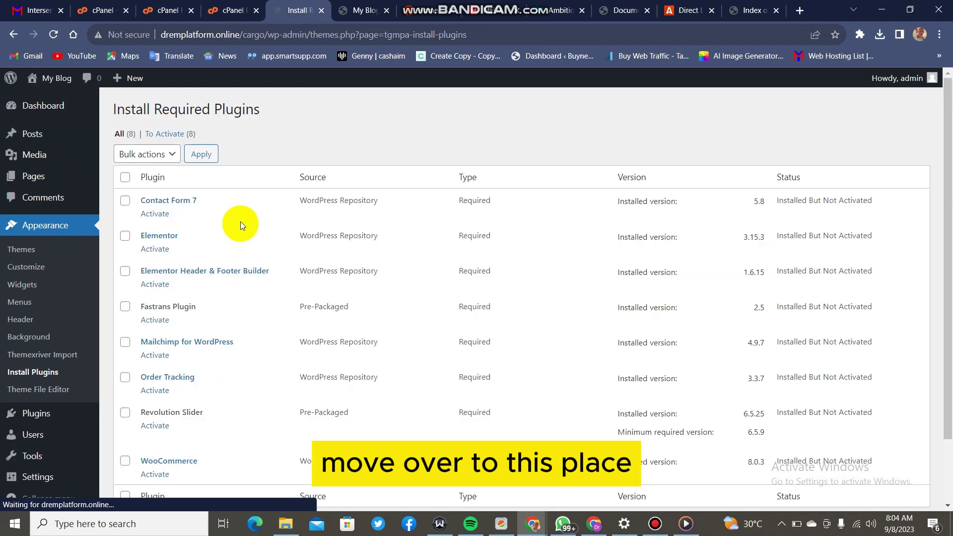
pyautogui.click(125, 177)
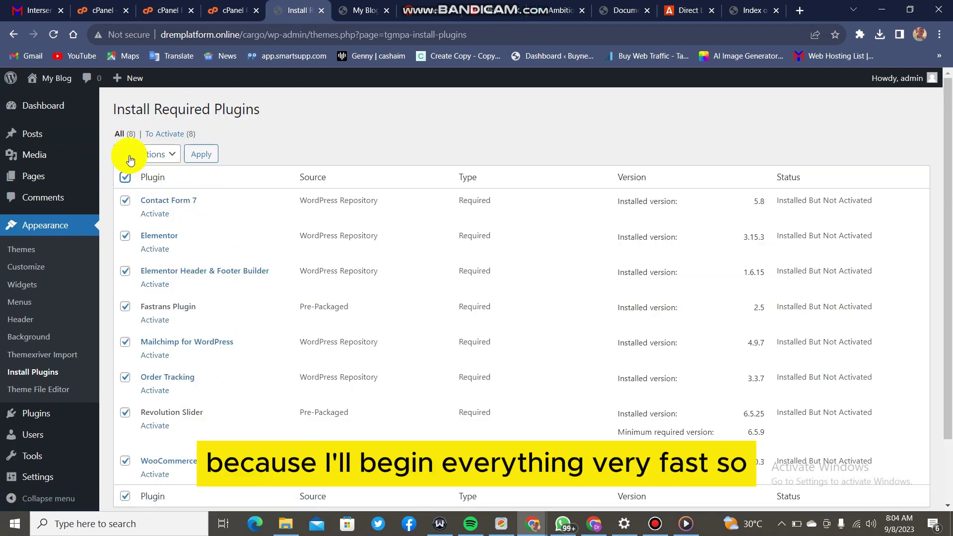
pyautogui.click(131, 160)
pyautogui.click(156, 203)
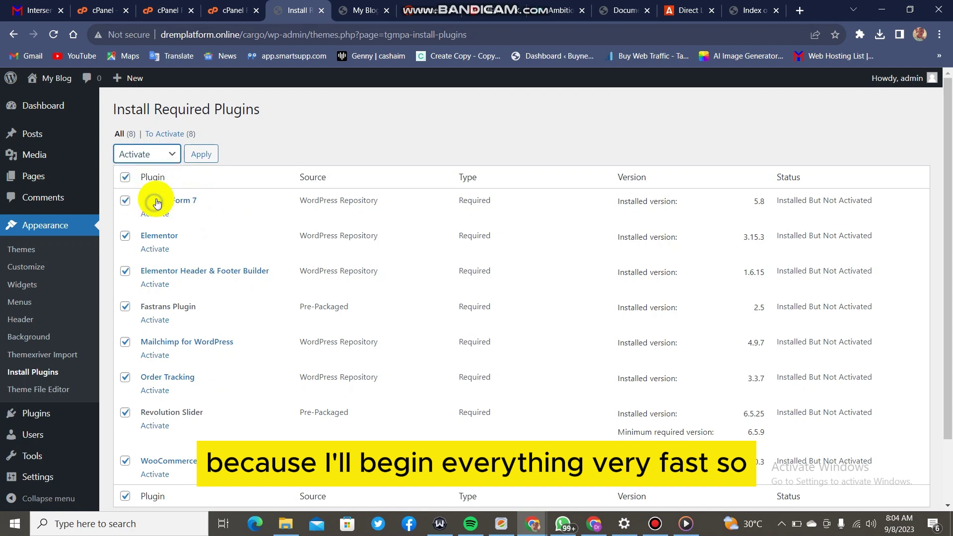
pyautogui.click(196, 156)
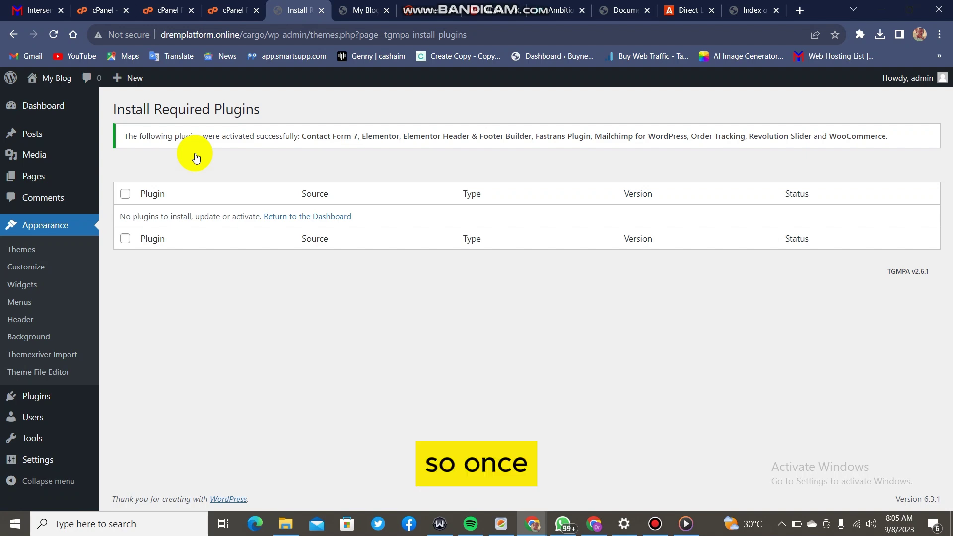
pyautogui.moveTo(41, 123)
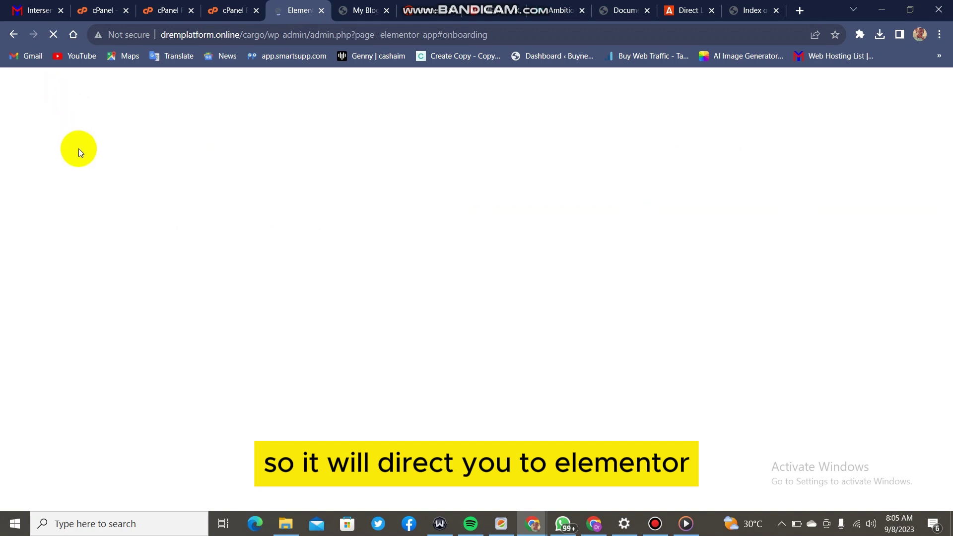
# Leave Elementor onboarding and load the admin dashboard at /wp-admin/.
pyautogui.click(15, 41)
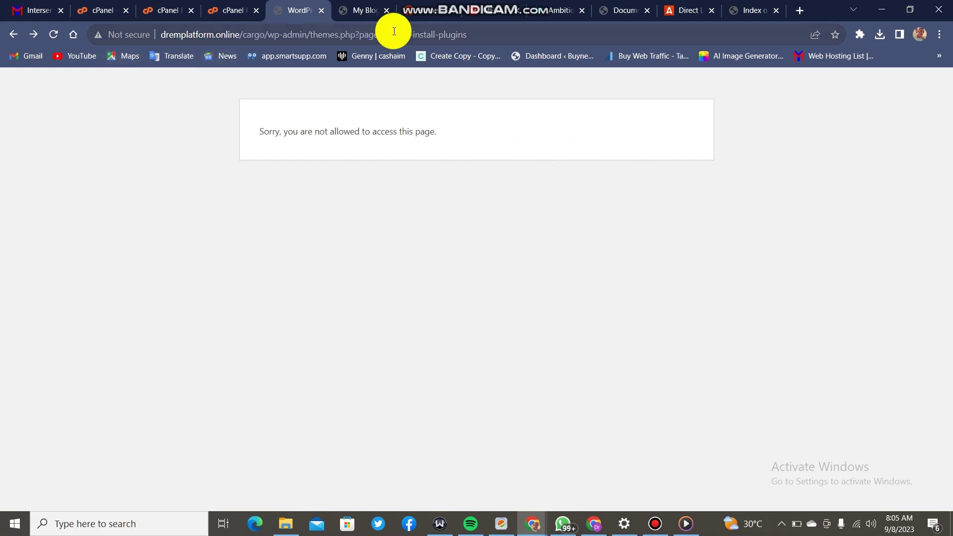
pyautogui.moveTo(467, 34); pyautogui.dragTo(311, 36)
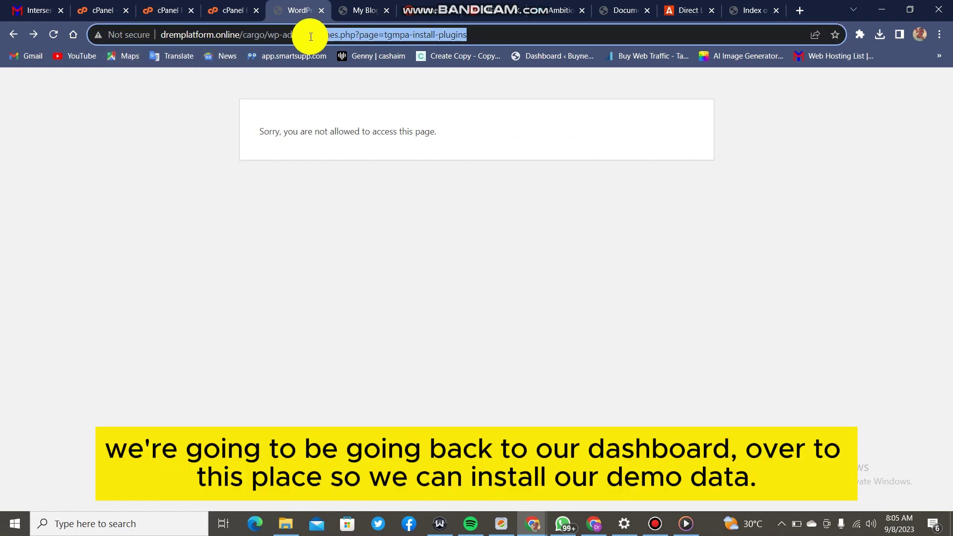
pyautogui.press('BackSpace')
pyautogui.press('Return')
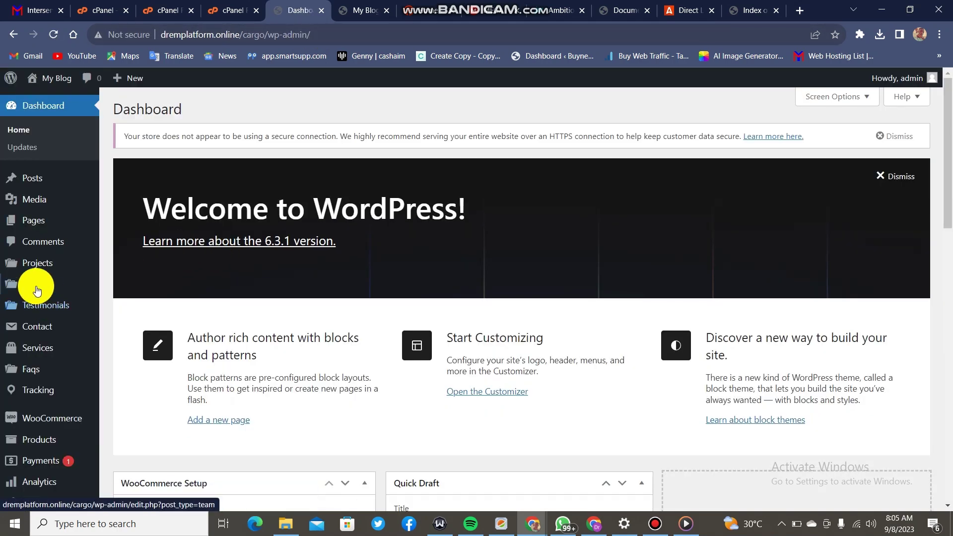
# Launch the Fastrans setup wizard from Appearance > Themexriver Import.
pyautogui.scroll(-3, 37, 288)
pyautogui.moveTo(46, 149)
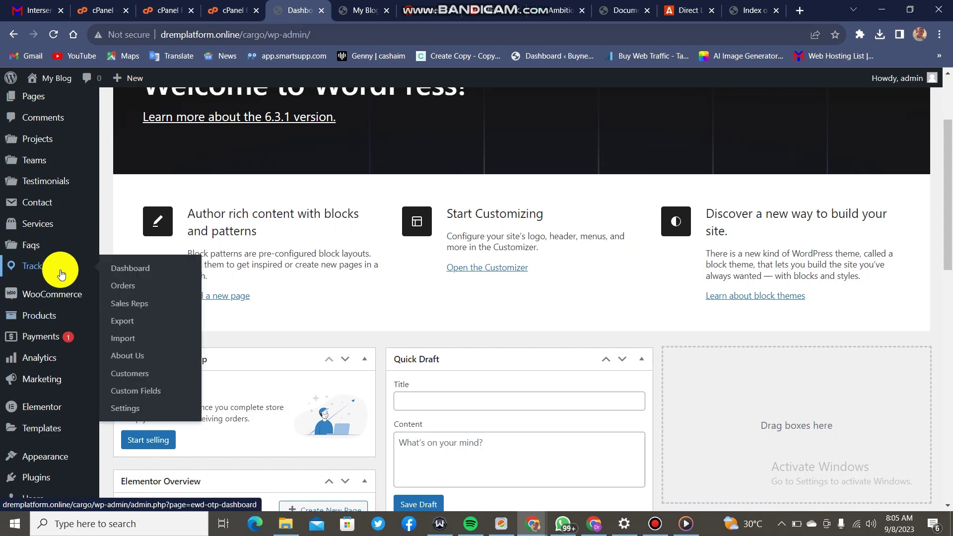
pyautogui.scroll(-3, 60, 271)
pyautogui.moveTo(59, 304)
pyautogui.moveTo(60, 333)
pyautogui.scroll(-2, 59, 332)
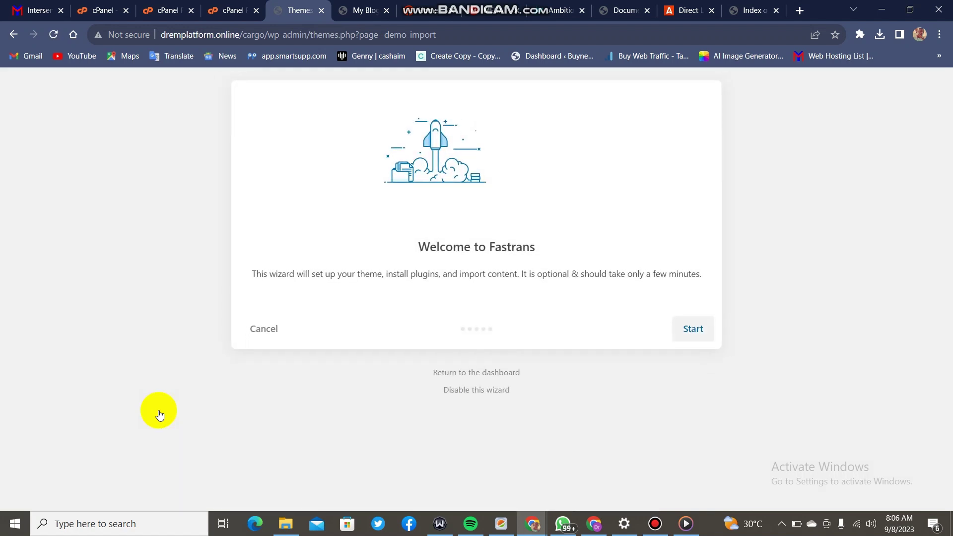
# Start the Fastrans wizard, pass the system health check and install the child theme.
pyautogui.click(689, 329)
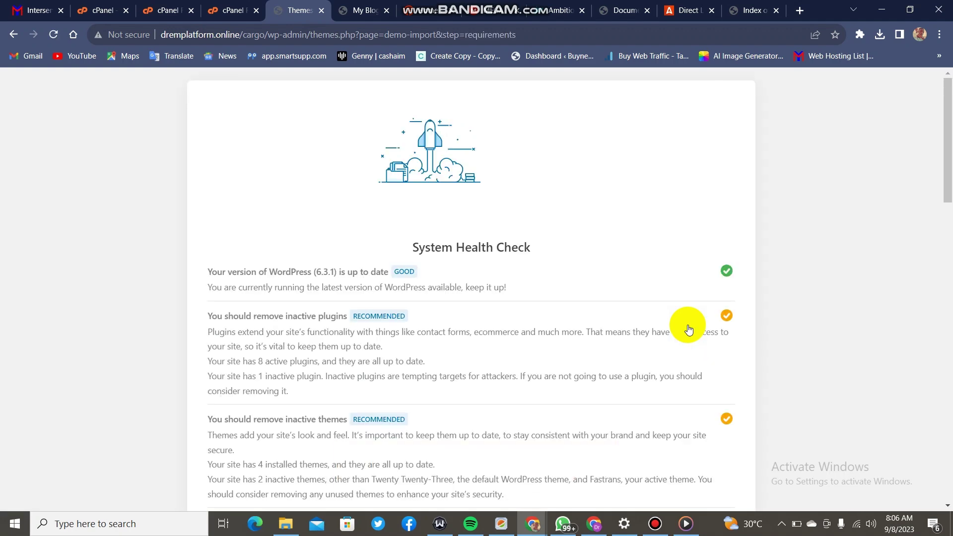
pyautogui.scroll(-13, 689, 331)
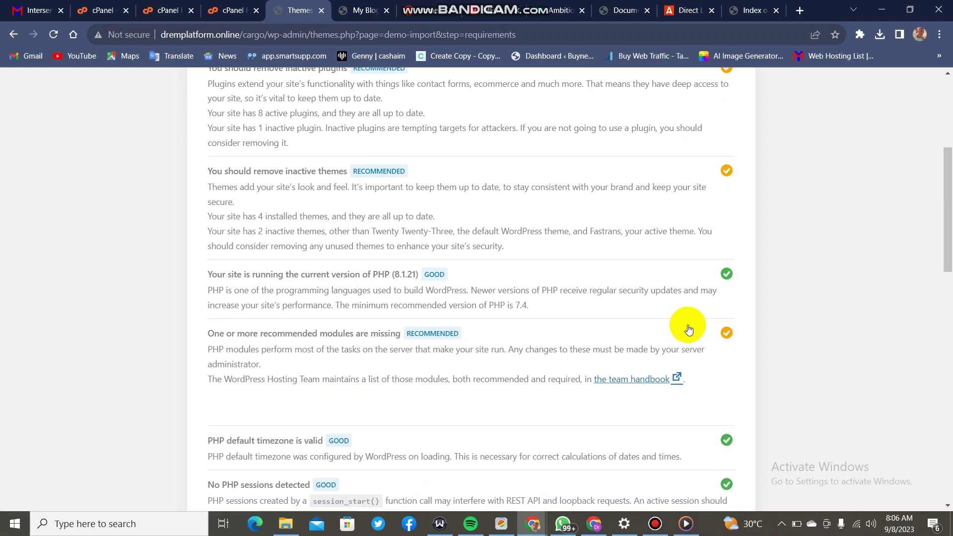
pyautogui.scroll(-10, 689, 333)
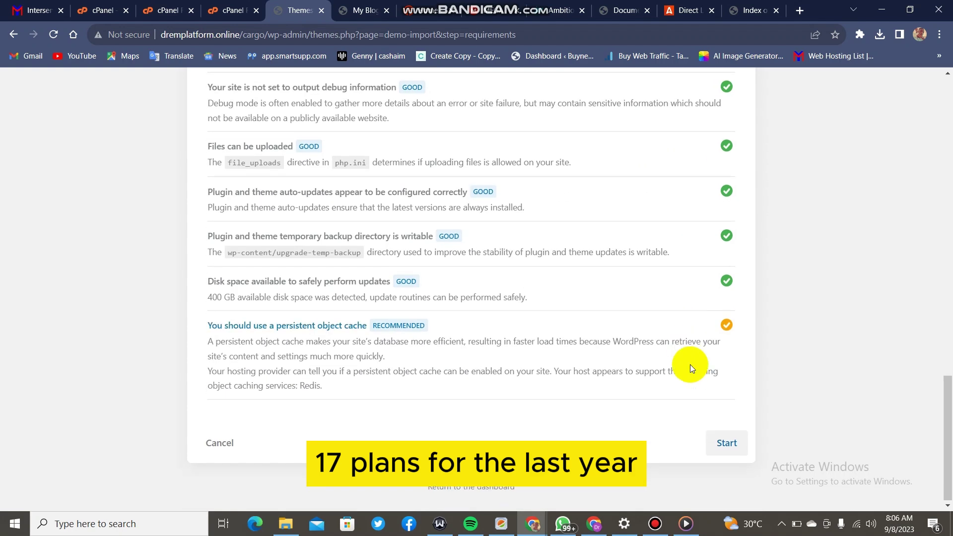
pyautogui.click(721, 452)
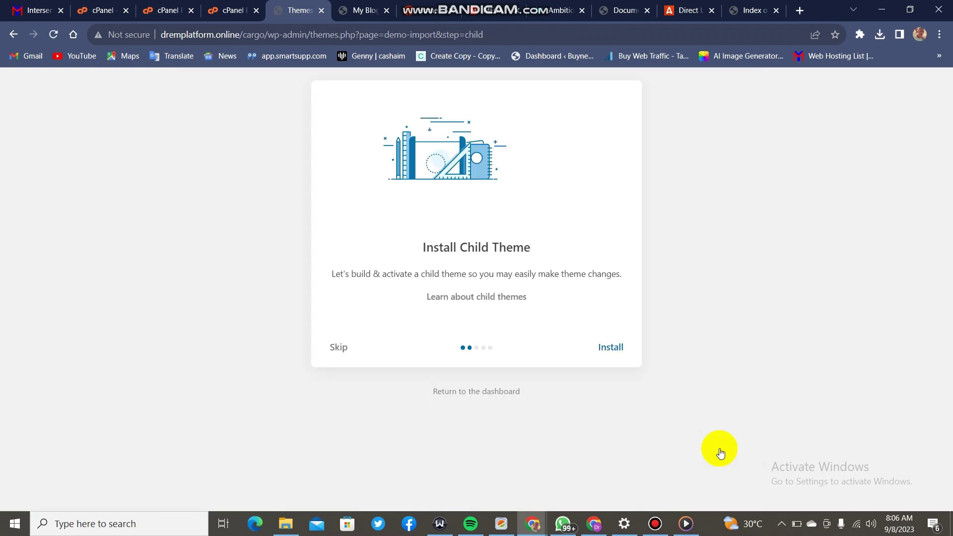
pyautogui.click(616, 349)
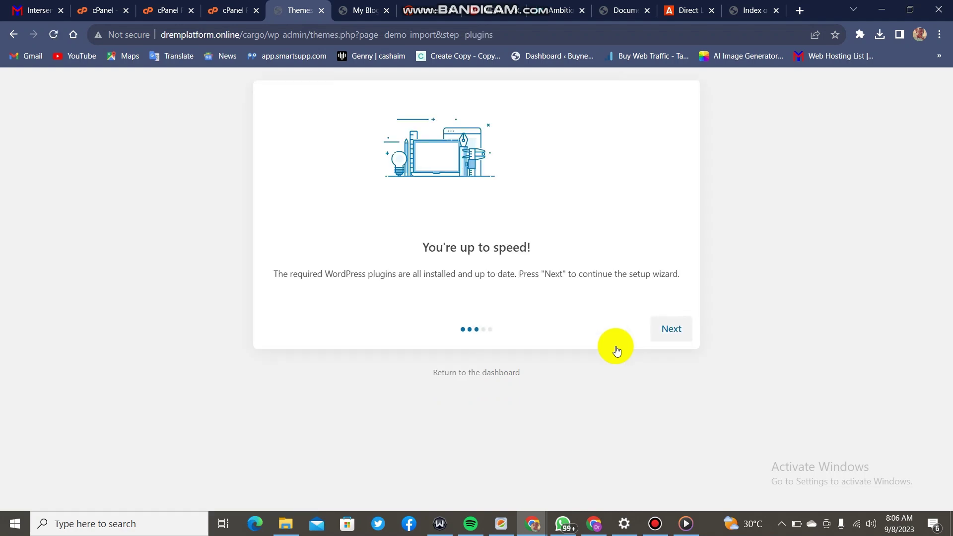
# Import the Fastrans demo content and view the finished website.
pyautogui.click(669, 335)
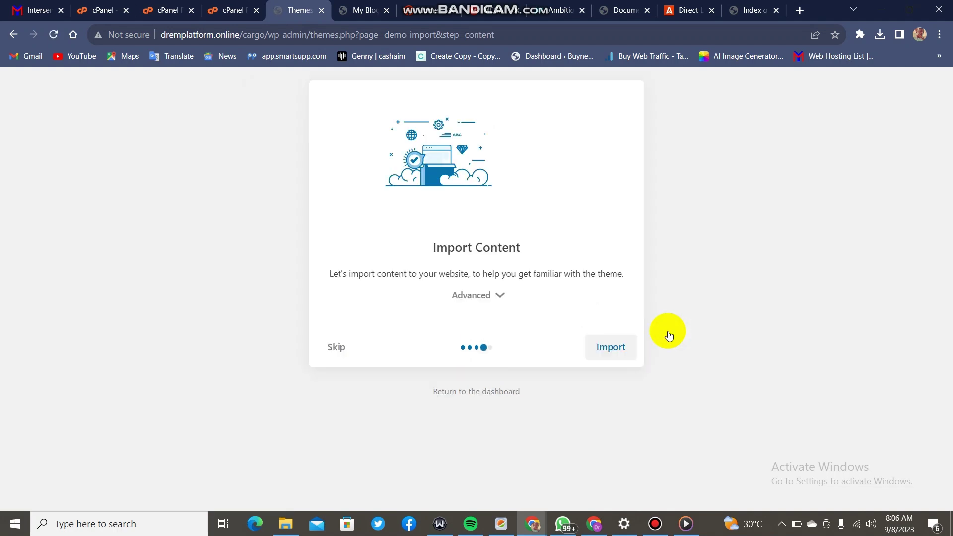
pyautogui.click(603, 346)
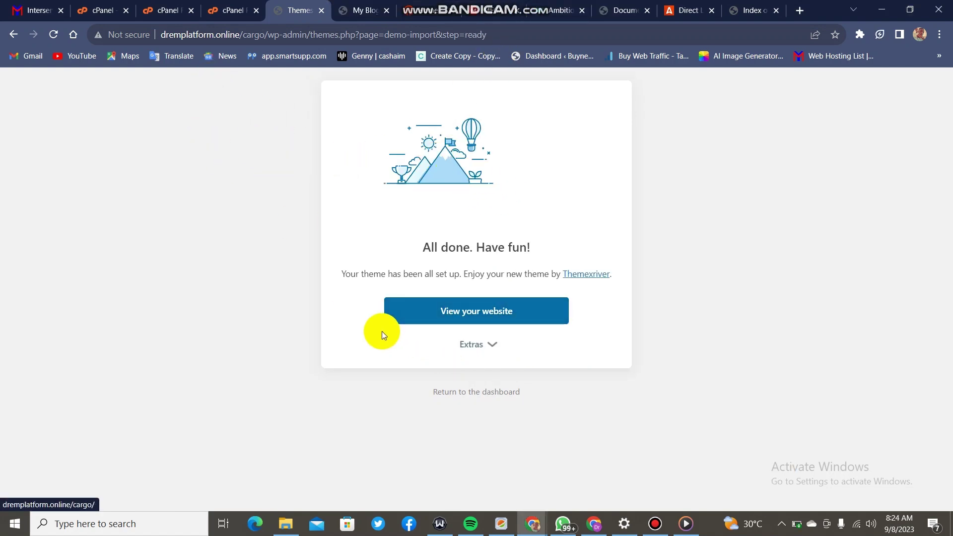
pyautogui.click(440, 315)
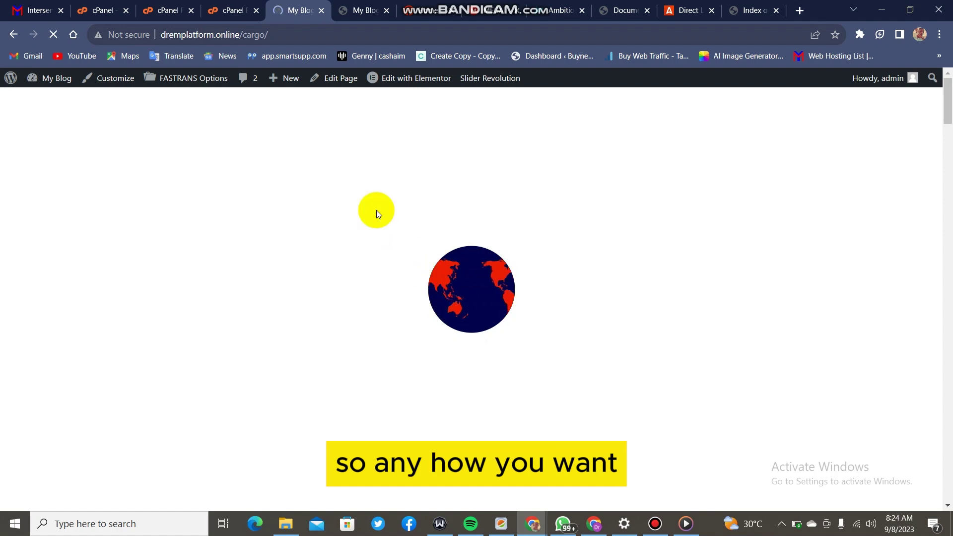
pyautogui.moveTo(390, 81)
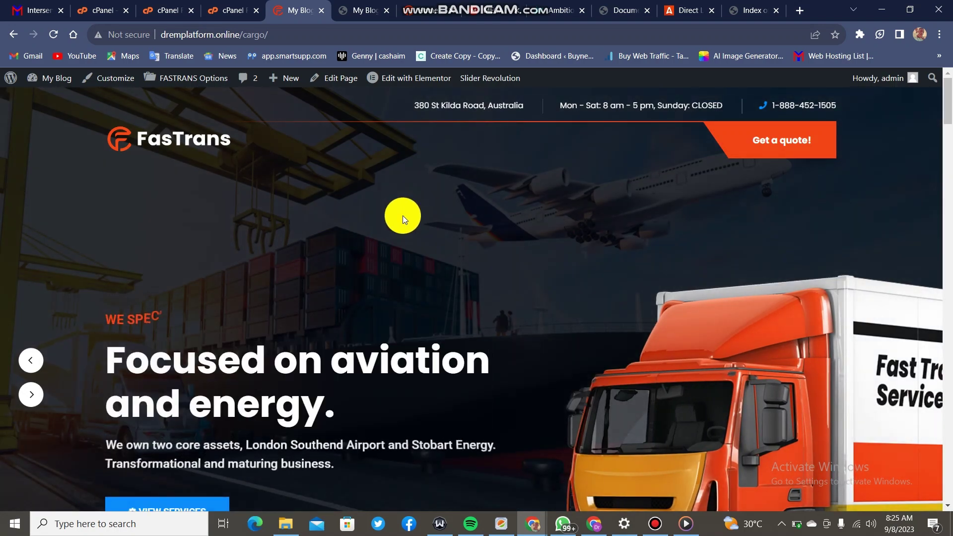
pyautogui.scroll(-12, 404, 215)
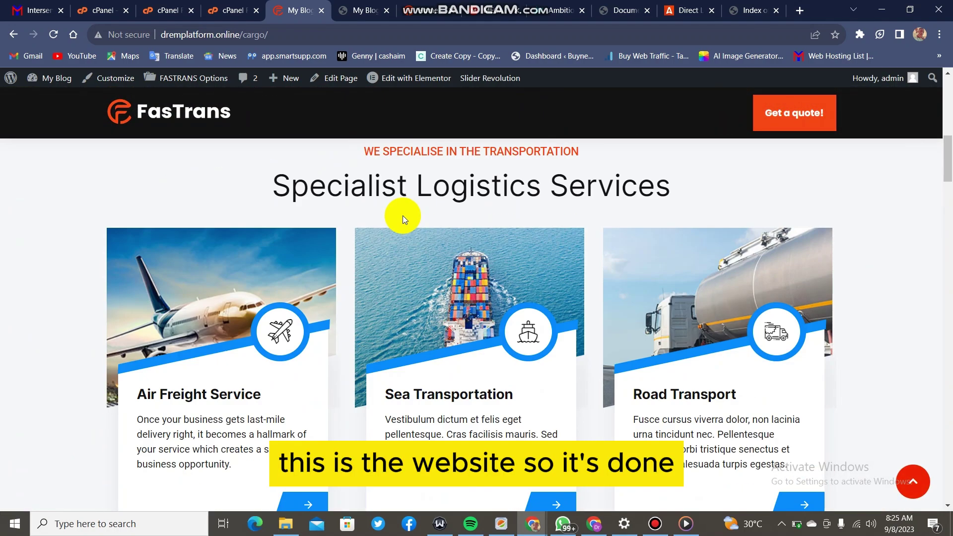
pyautogui.scroll(-12, 403, 216)
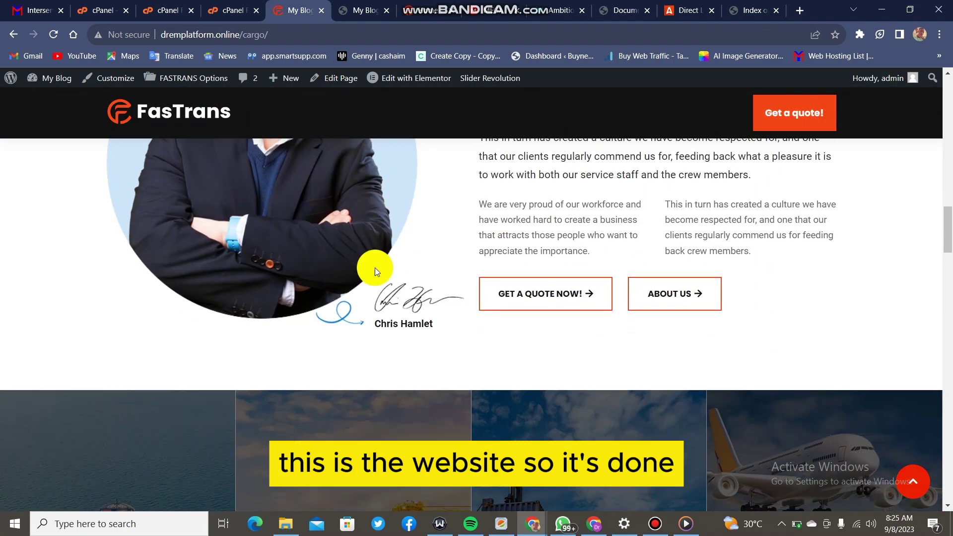
pyautogui.scroll(-12, 386, 292)
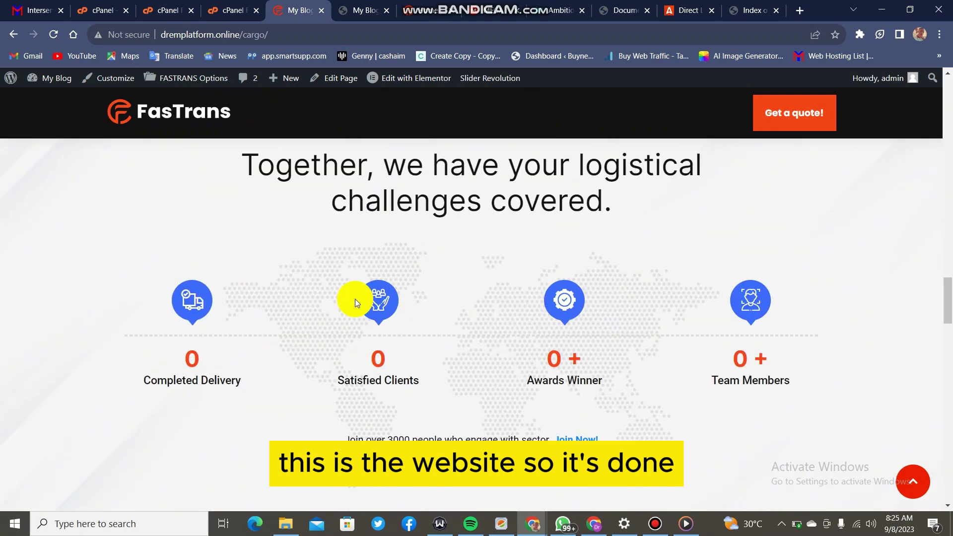
pyautogui.scroll(-10, 473, 255)
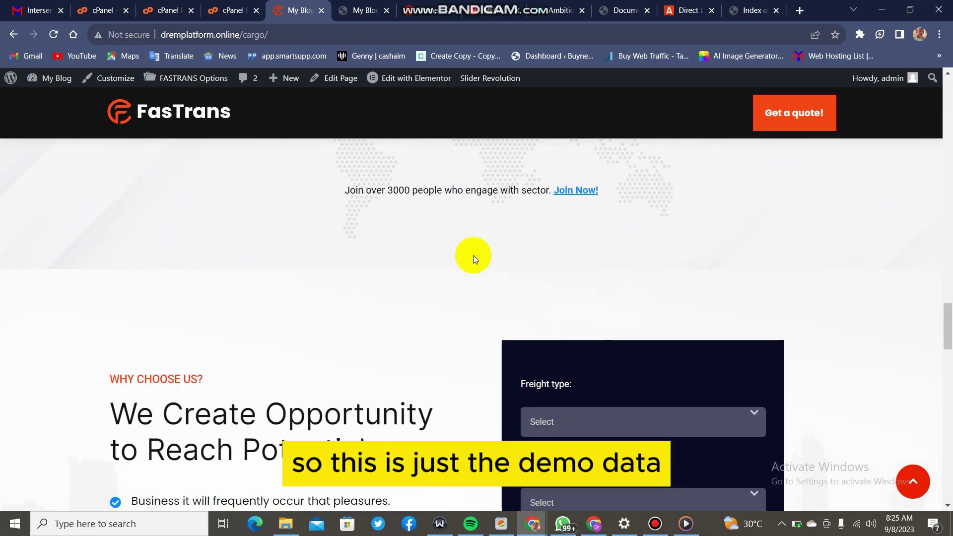
pyautogui.scroll(-12, 472, 261)
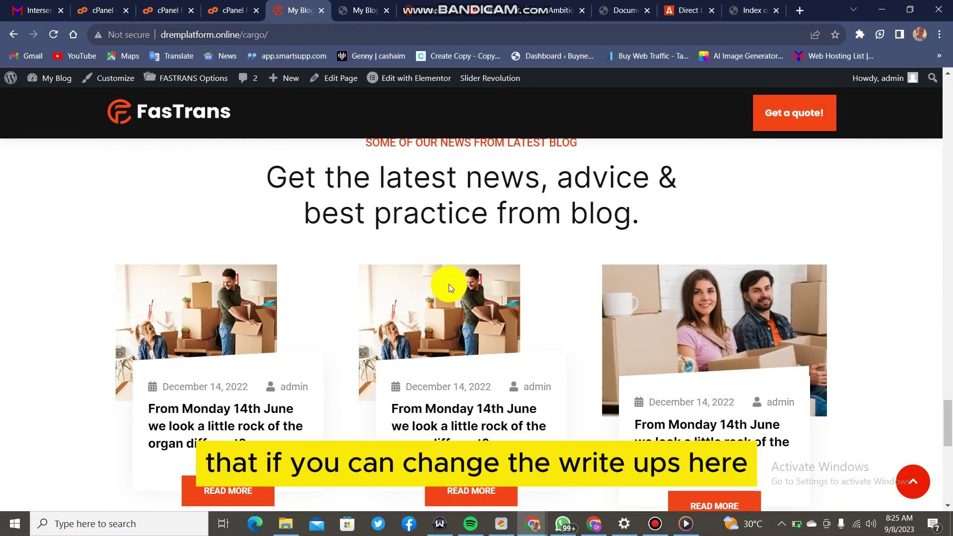
pyautogui.scroll(20, 449, 284)
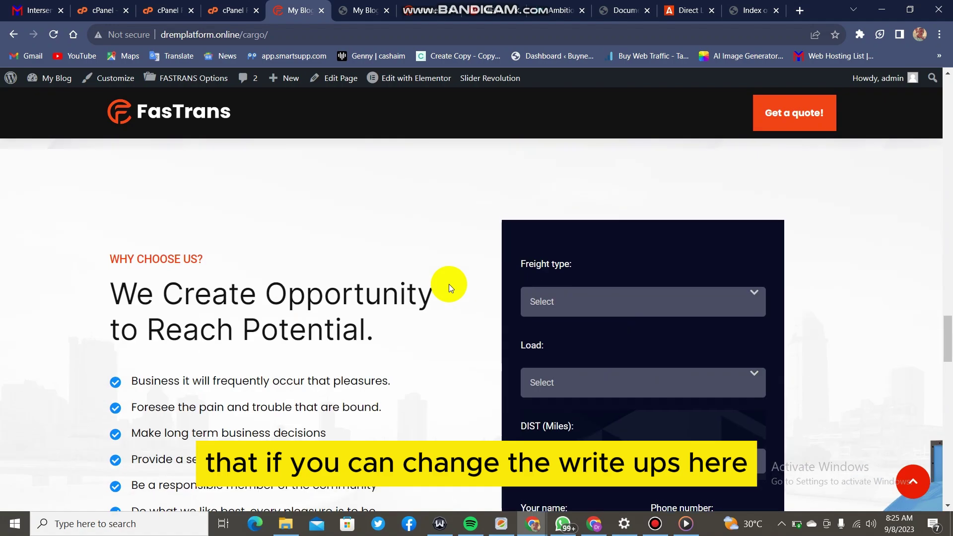
pyautogui.scroll(20, 449, 284)
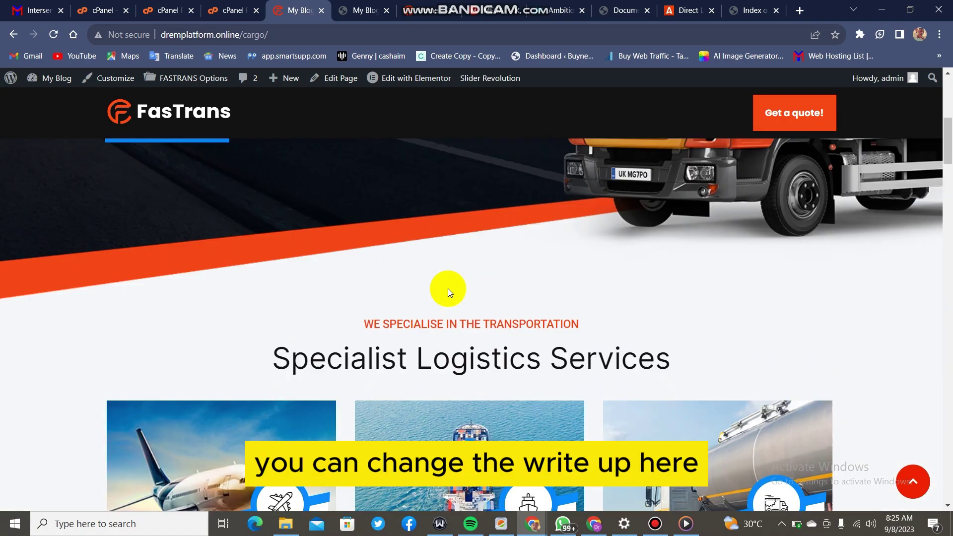
pyautogui.scroll(-10, 377, 253)
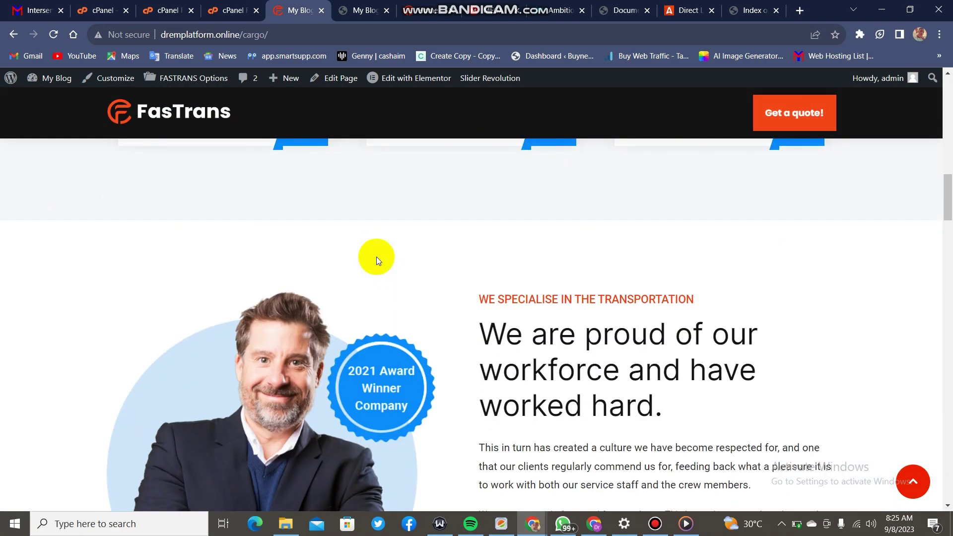
pyautogui.scroll(-3, 386, 275)
pyautogui.scroll(3, 558, 230)
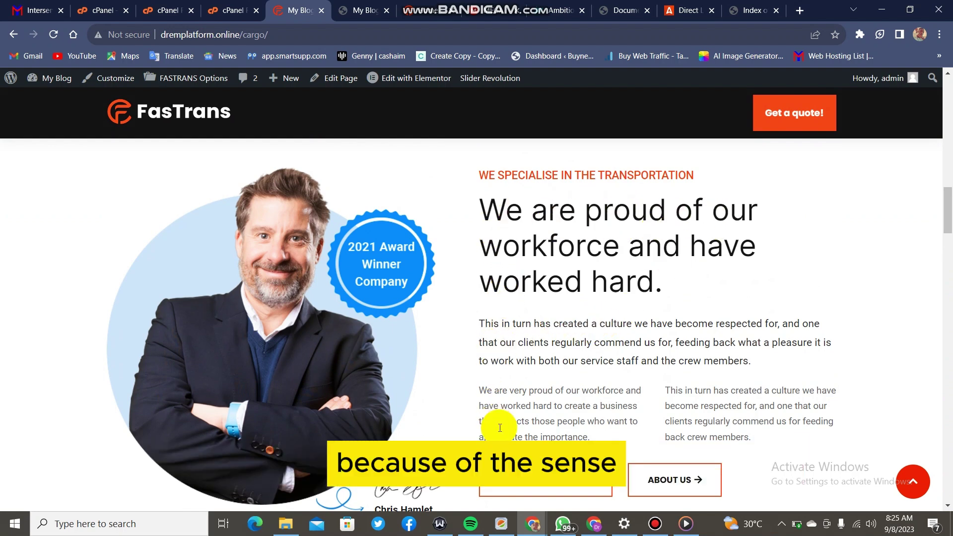
pyautogui.scroll(-8, 571, 382)
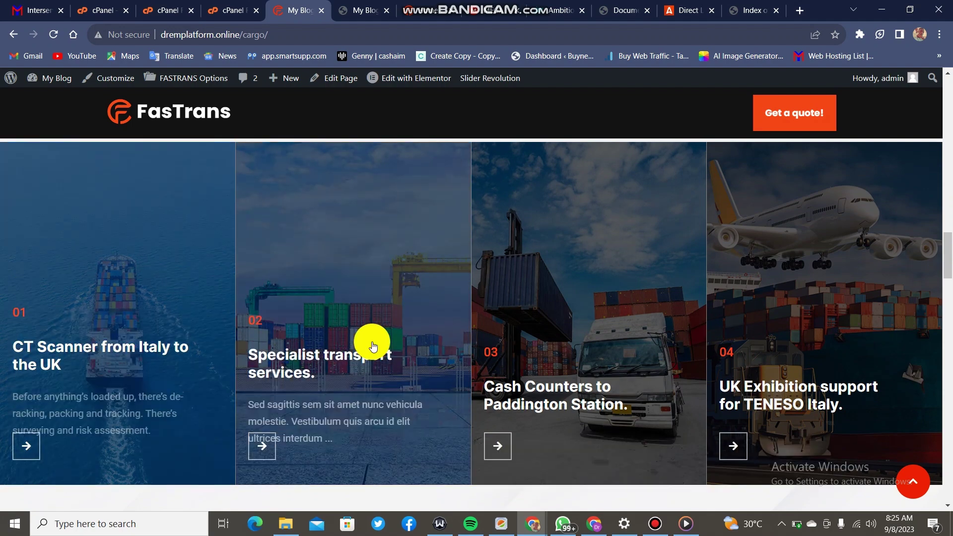
pyautogui.scroll(-10, 372, 341)
pyautogui.scroll(-17, 362, 381)
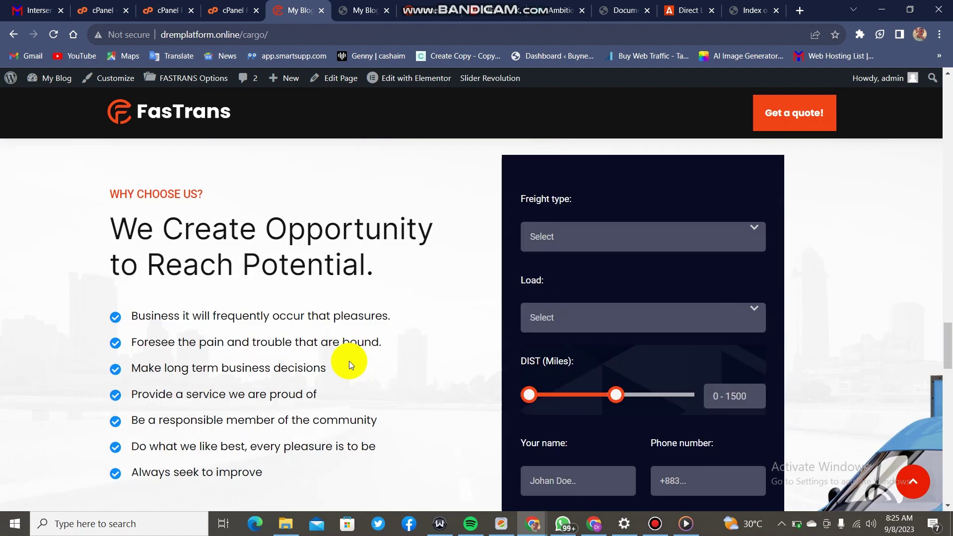
pyautogui.scroll(-15, 504, 341)
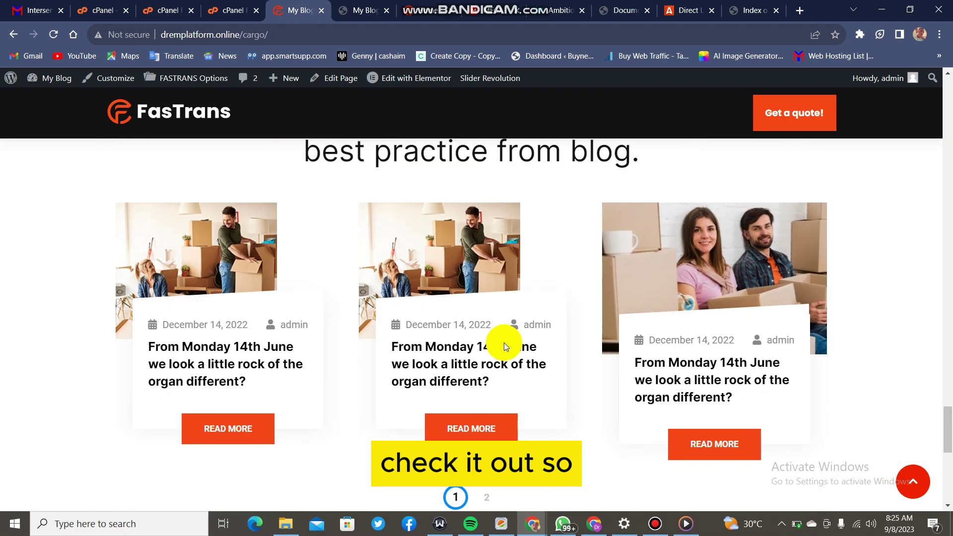
pyautogui.scroll(5, 505, 343)
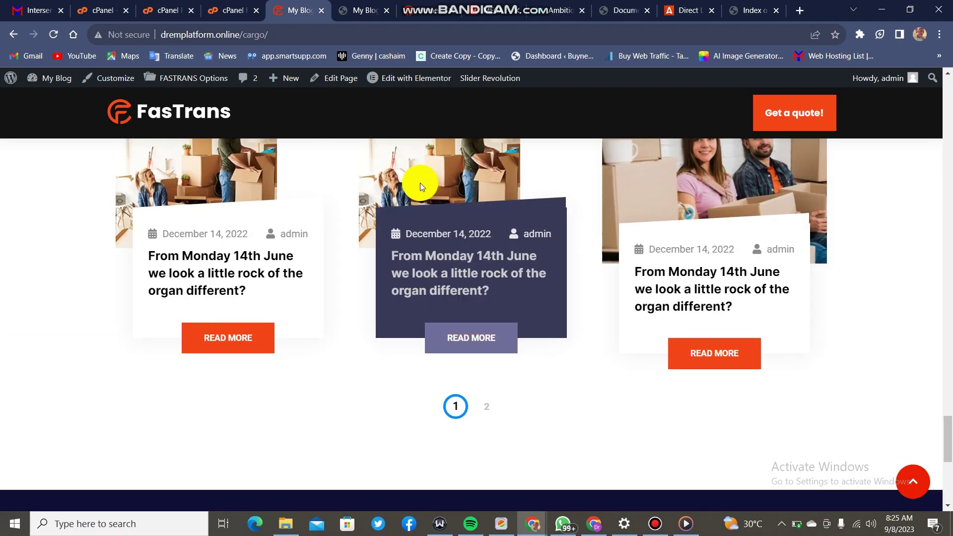
pyautogui.scroll(10, 171, 106)
pyautogui.scroll(15, 181, 123)
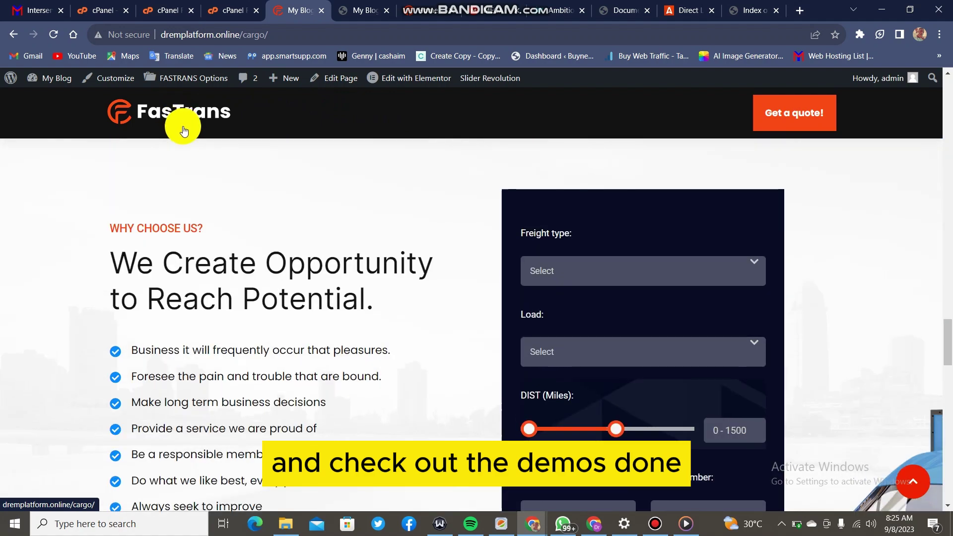
pyautogui.scroll(10, 183, 139)
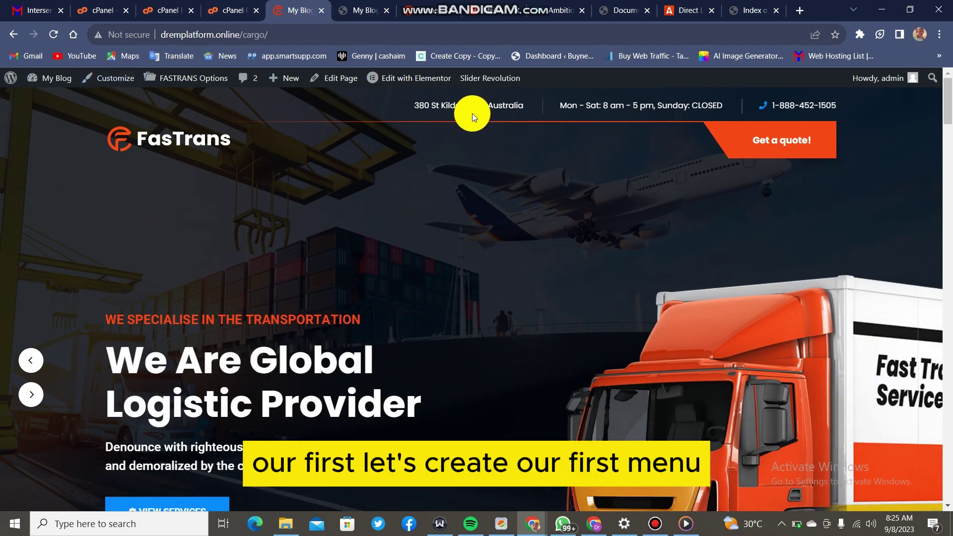
# Open the site Customizer in a new browser tab, then return to the front-end tab.
pyautogui.rightClick(102, 82)
pyautogui.click(111, 89)
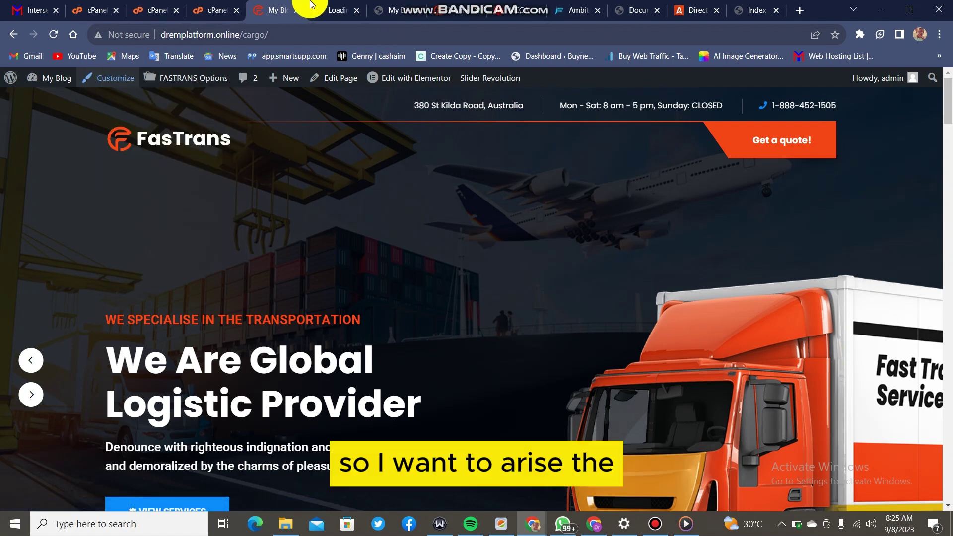
pyautogui.click(336, 6)
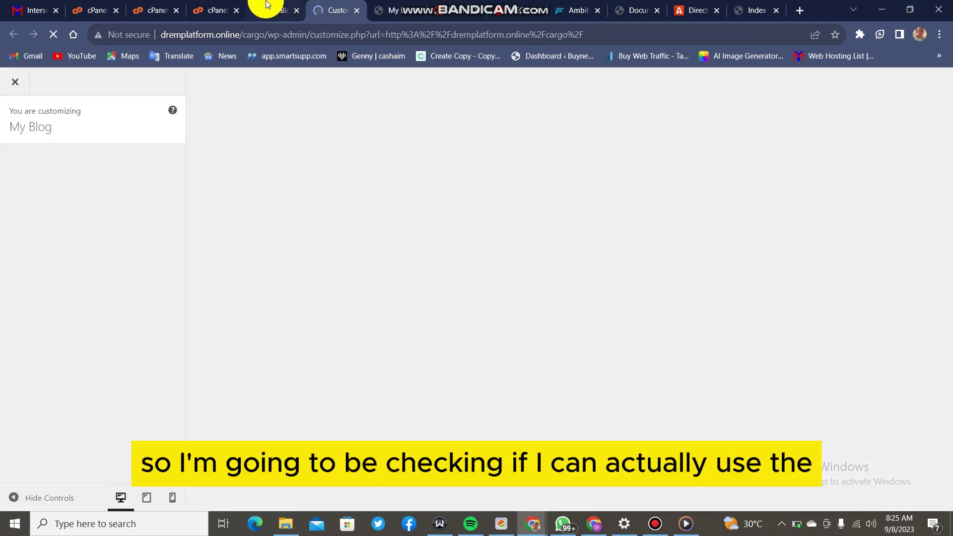
pyautogui.click(267, 5)
# Open the admin Dashboard from My Blog in a new tab and scroll its menu.
pyautogui.moveTo(40, 79)
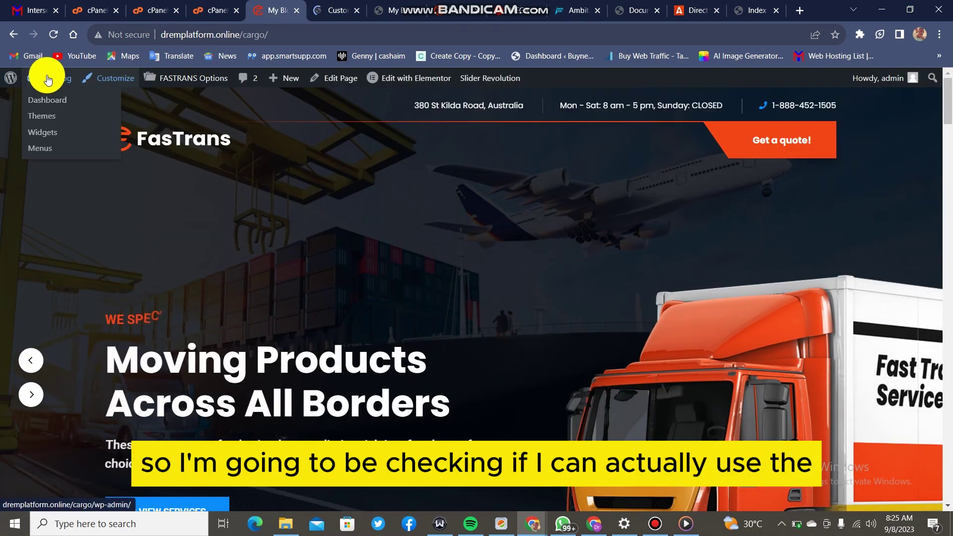
pyautogui.rightClick(45, 106)
pyautogui.click(51, 110)
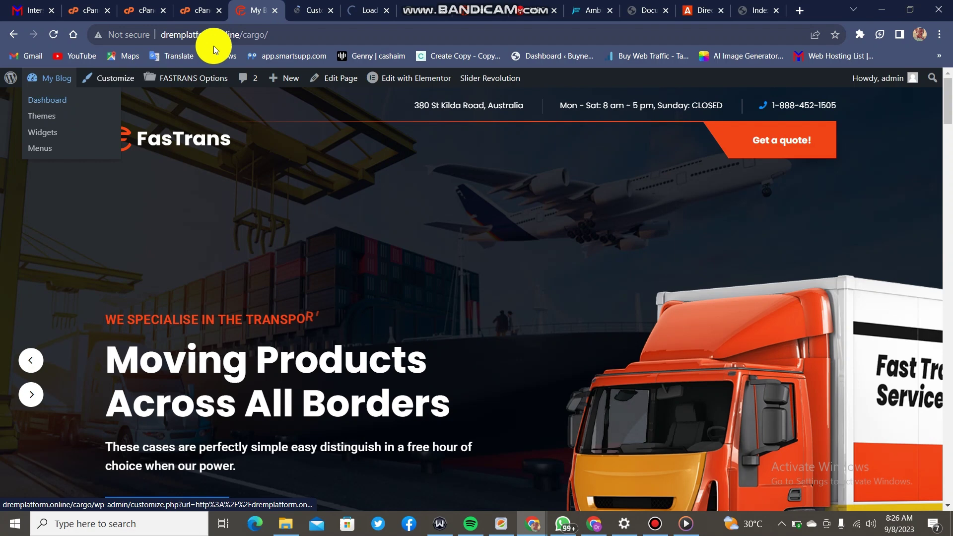
pyautogui.click(362, 13)
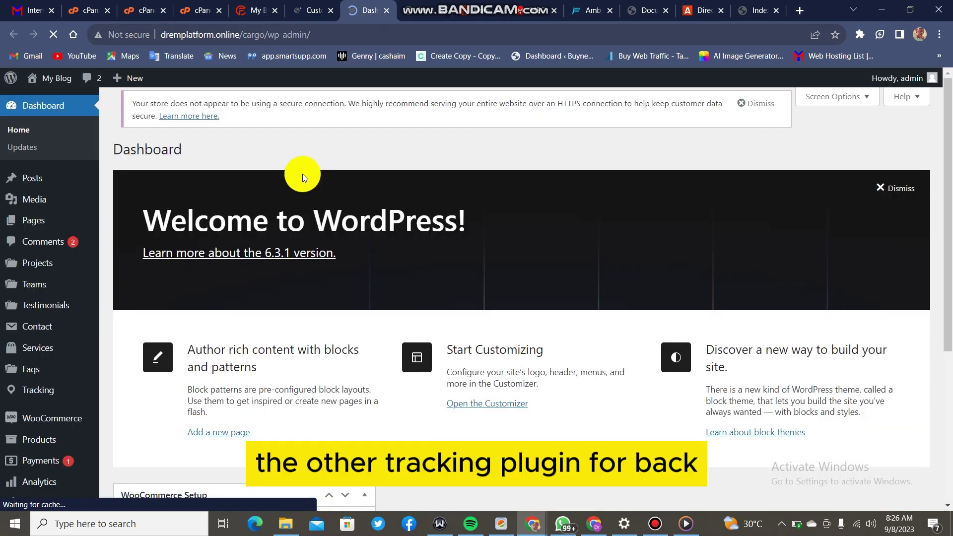
pyautogui.scroll(-3, 40, 324)
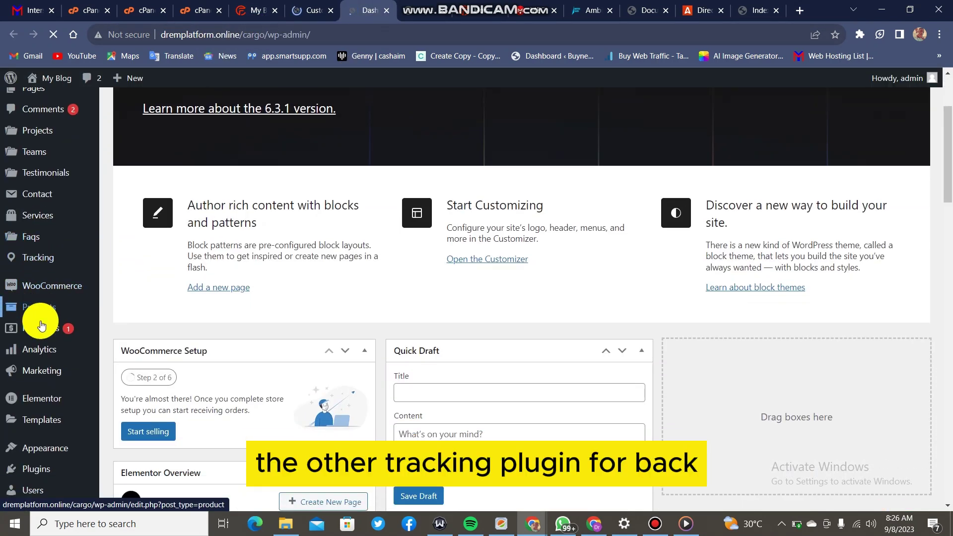
pyautogui.scroll(-3, 40, 321)
pyautogui.scroll(-2, 40, 320)
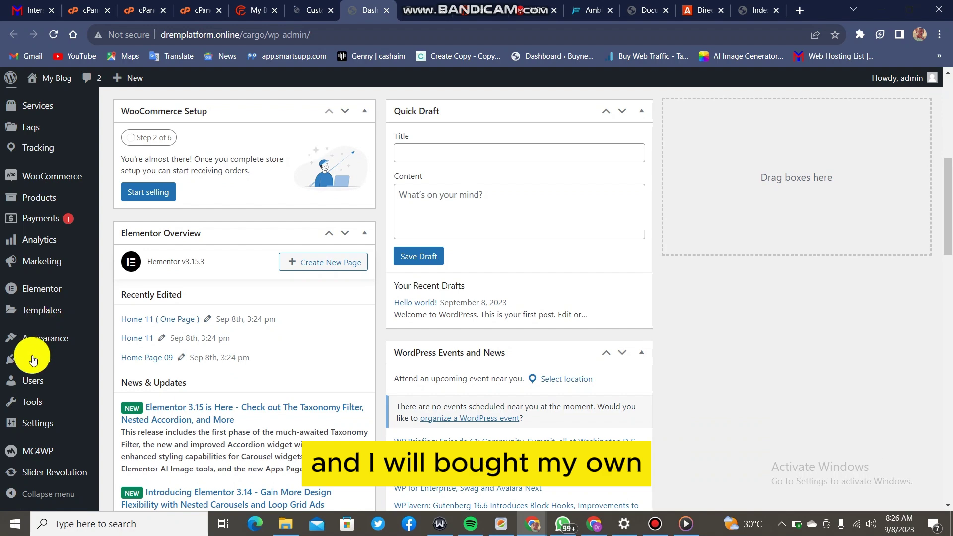
# View the Tracking plugin's dashboard and then its ORDERS list.
pyautogui.scroll(5, 32, 377)
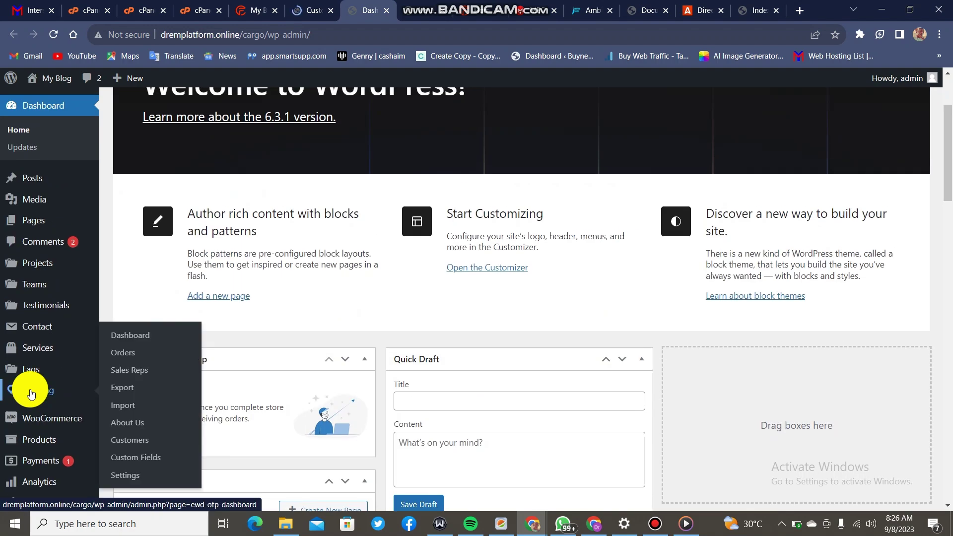
pyautogui.rightClick(30, 392)
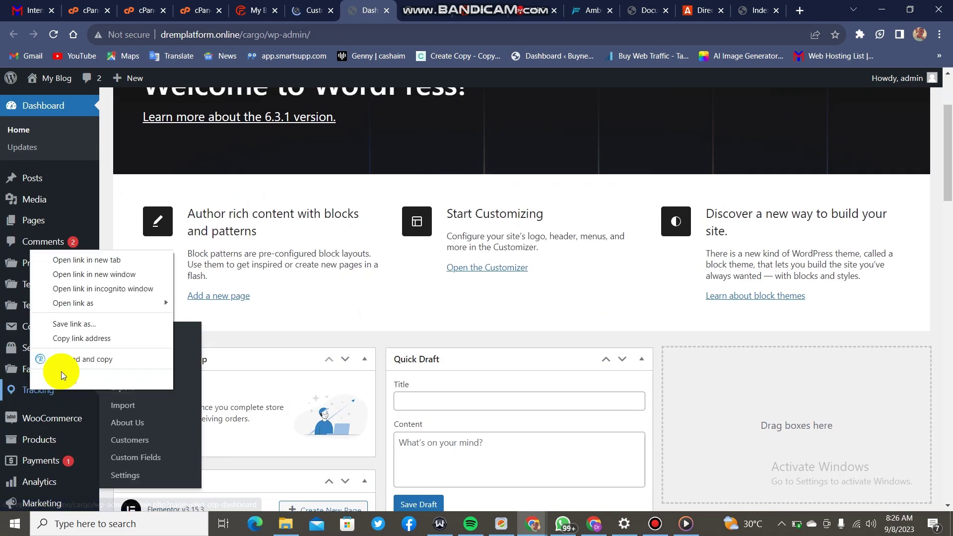
pyautogui.click(470, 316)
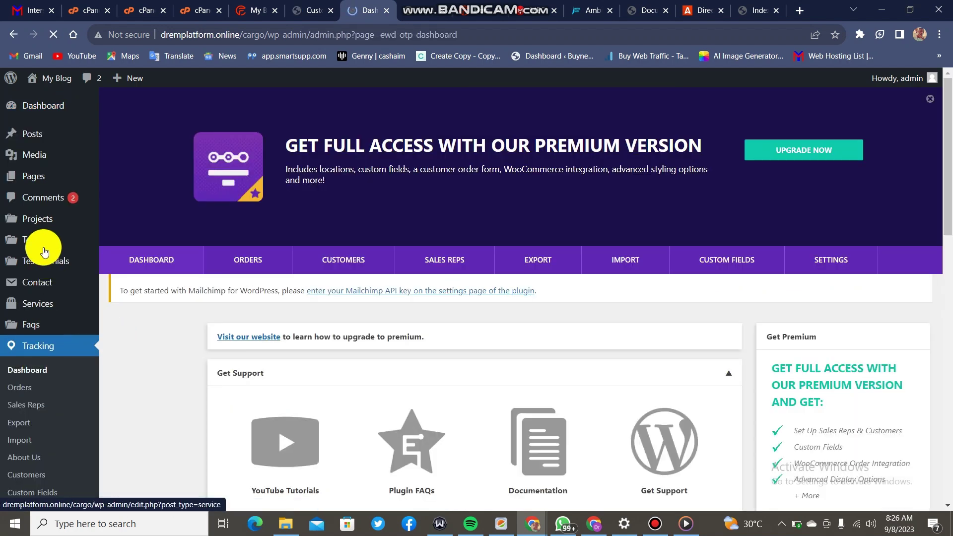
pyautogui.moveTo(45, 255)
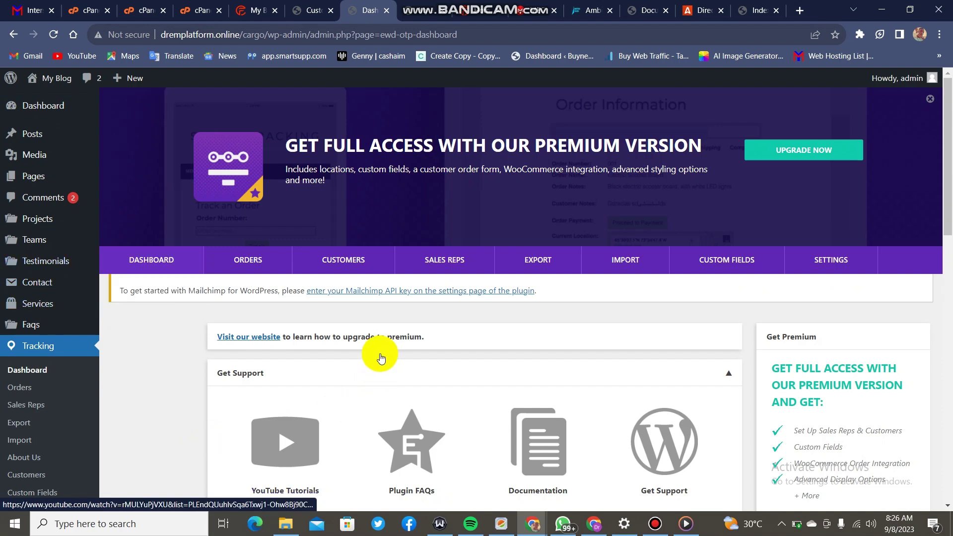
pyautogui.click(248, 261)
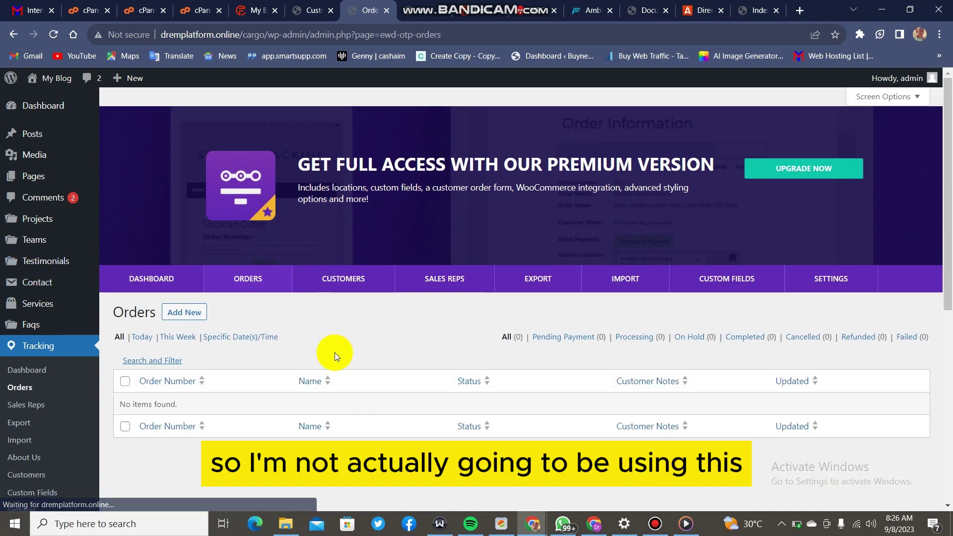
pyautogui.scroll(-1, 334, 353)
# Start a new tracking order and scroll through the empty order form.
pyautogui.click(188, 251)
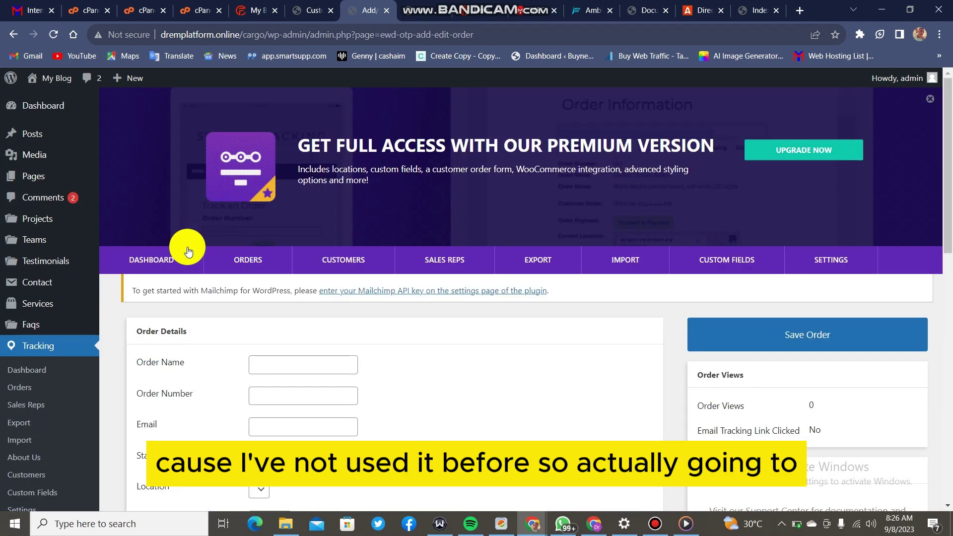
pyautogui.scroll(-4, 463, 382)
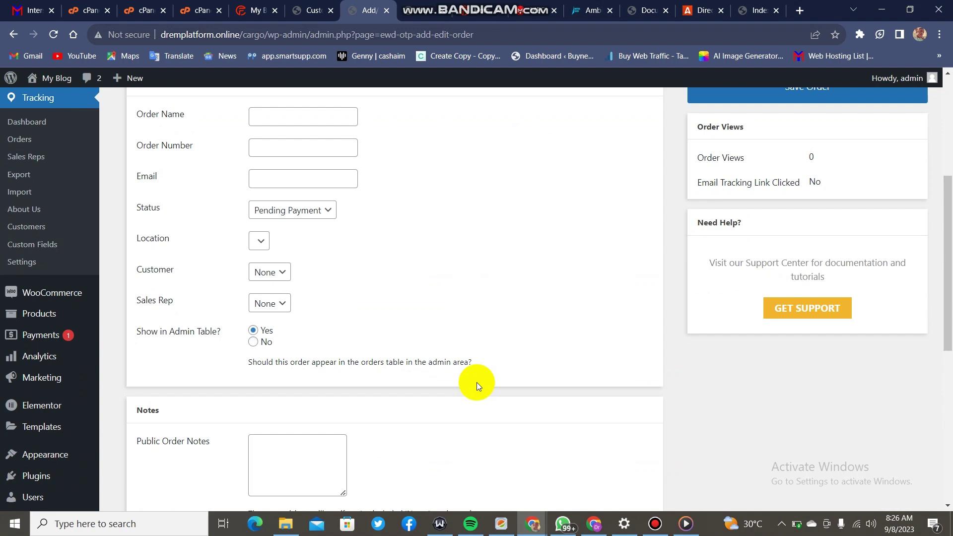
pyautogui.scroll(-3, 478, 386)
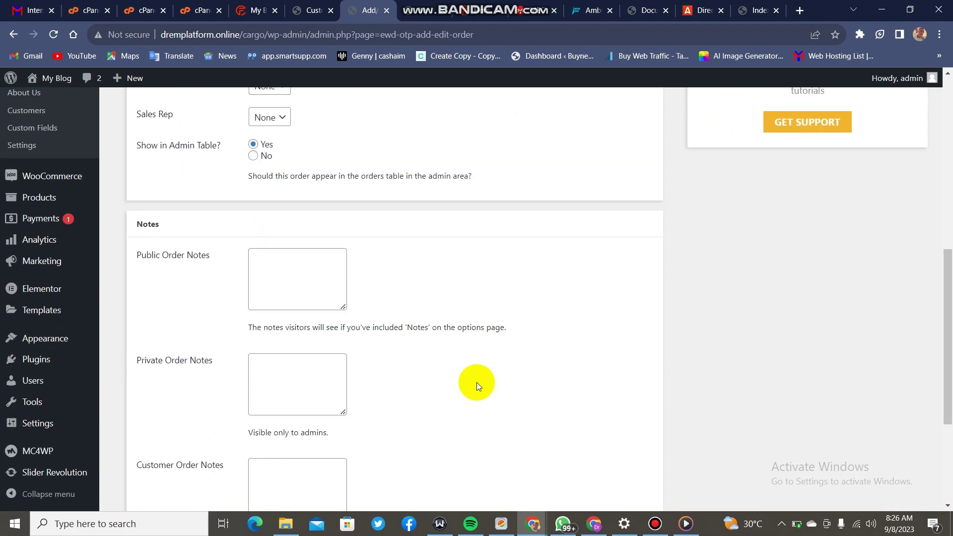
pyautogui.scroll(-3, 477, 385)
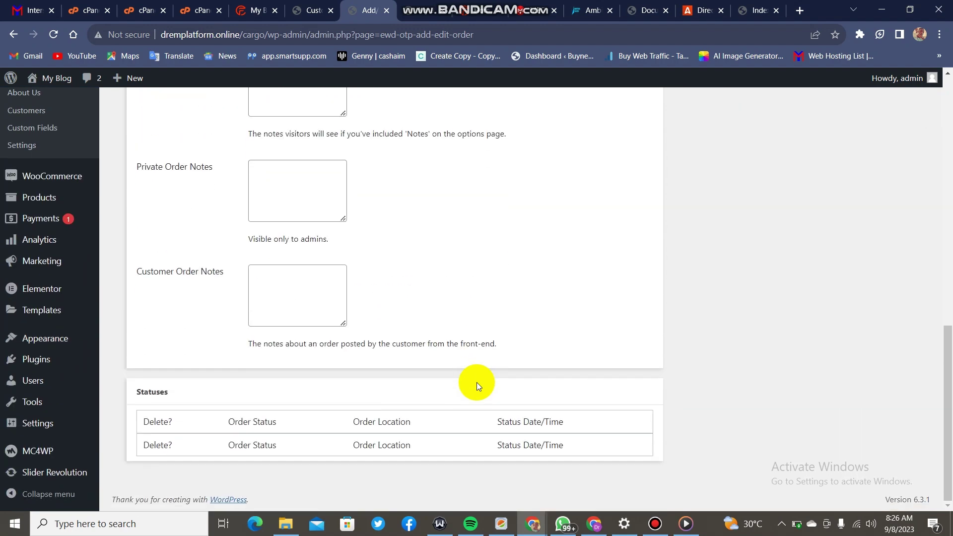
pyautogui.scroll(10, 477, 382)
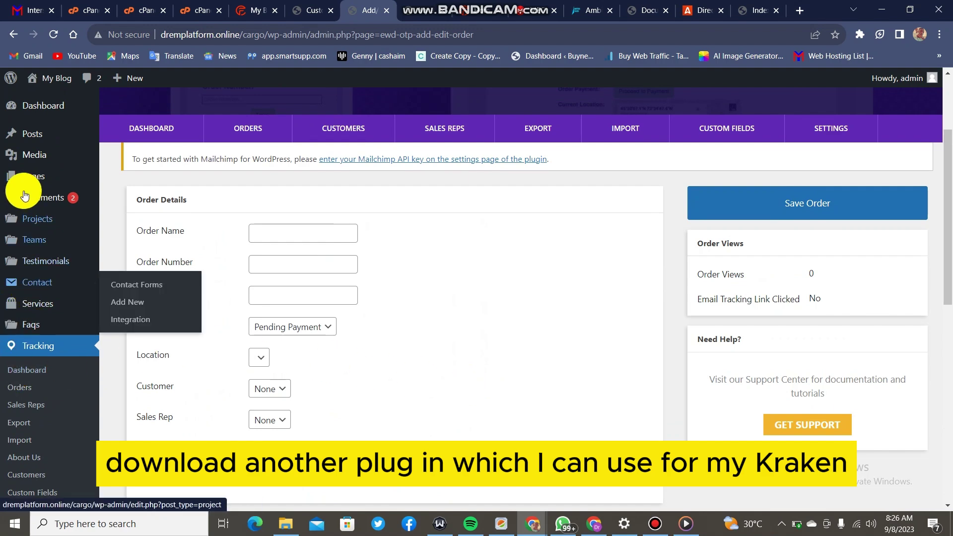
pyautogui.scroll(-5, 28, 240)
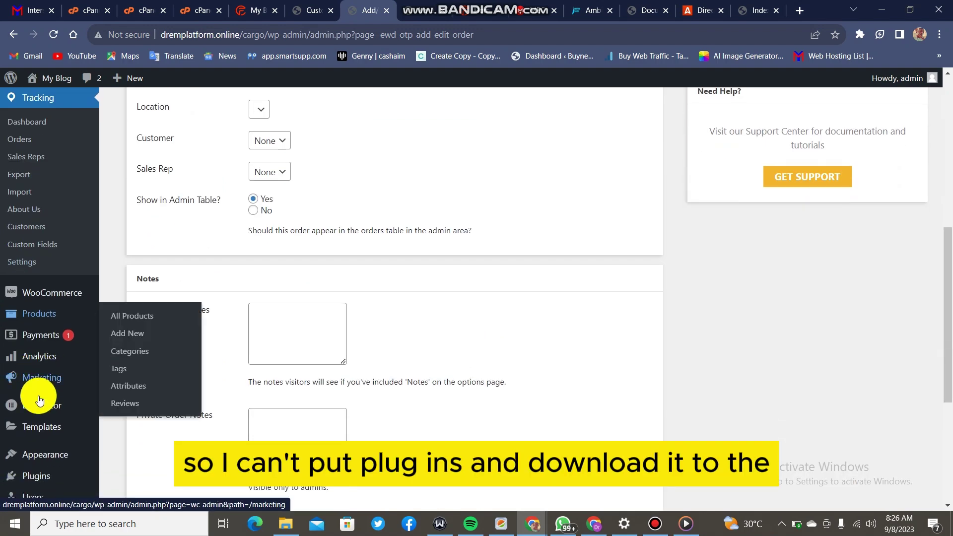
pyautogui.scroll(-4, 38, 351)
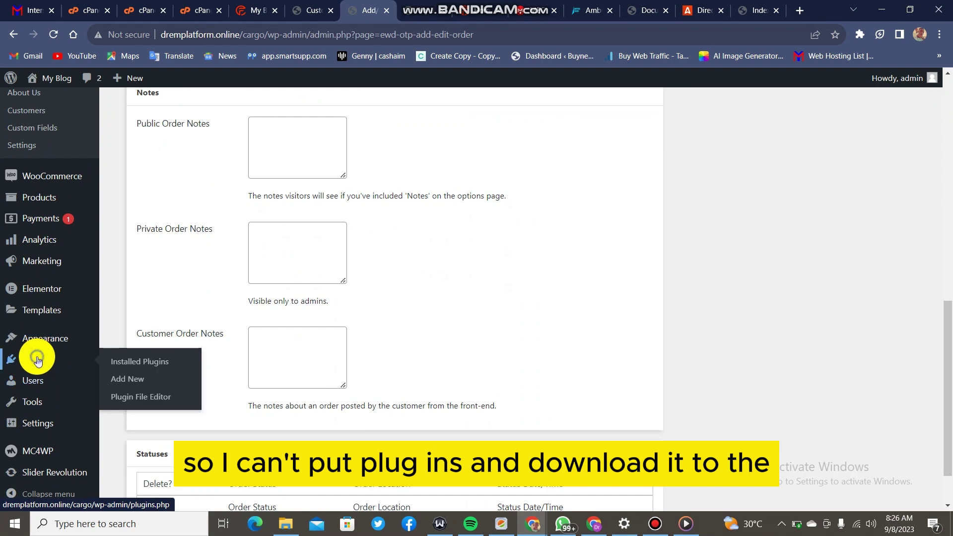
pyautogui.click(38, 361)
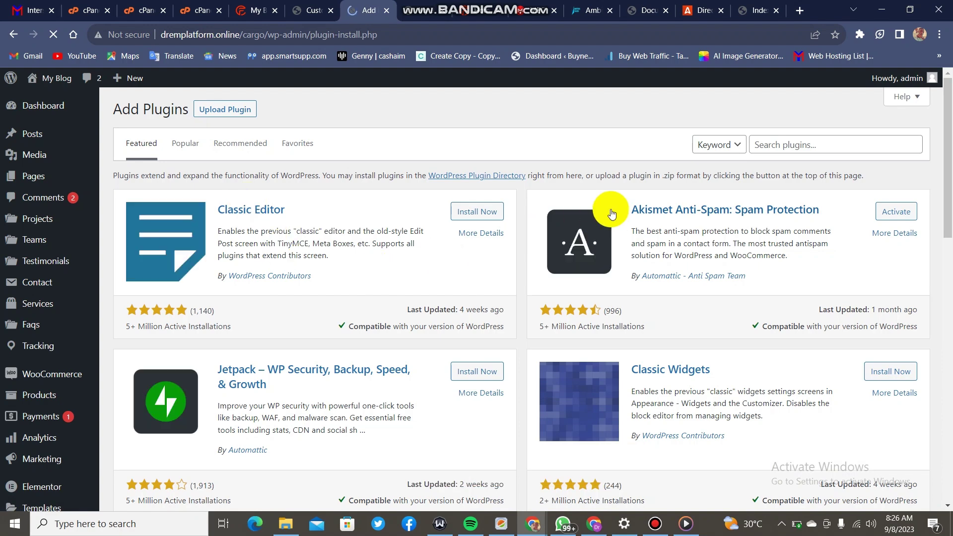
# Search the plugin directory for 'wp cargo', then install and activate WPCargo Track & Trace.
pyautogui.click(814, 136)
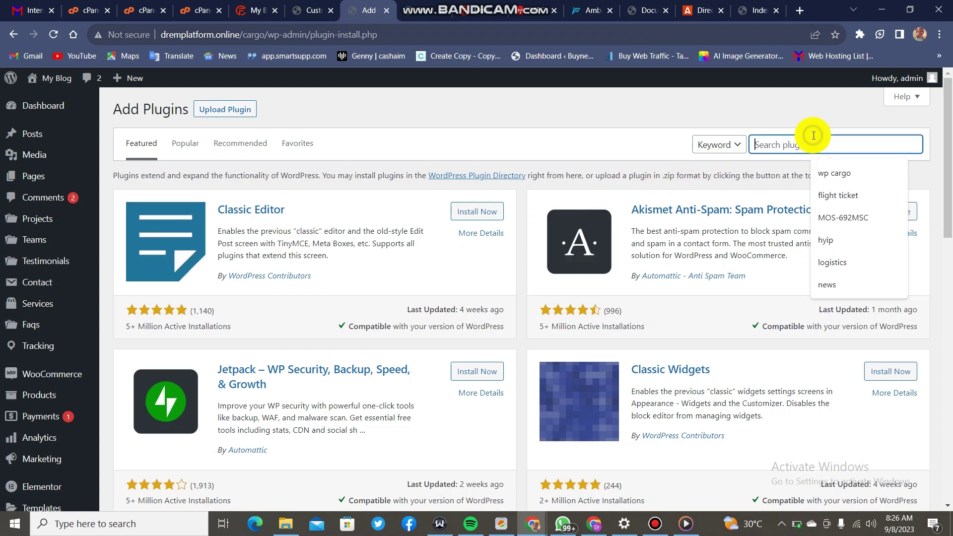
pyautogui.click(825, 177)
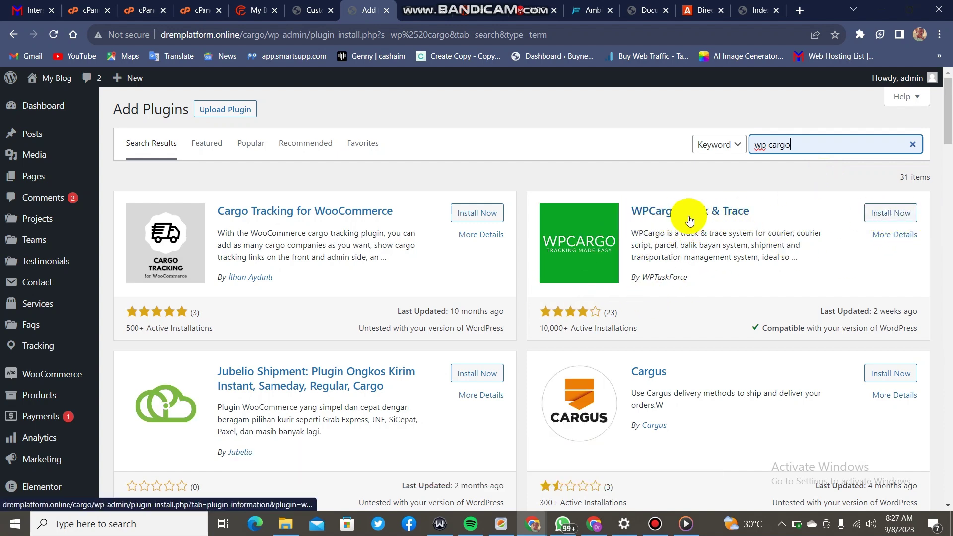
pyautogui.click(879, 214)
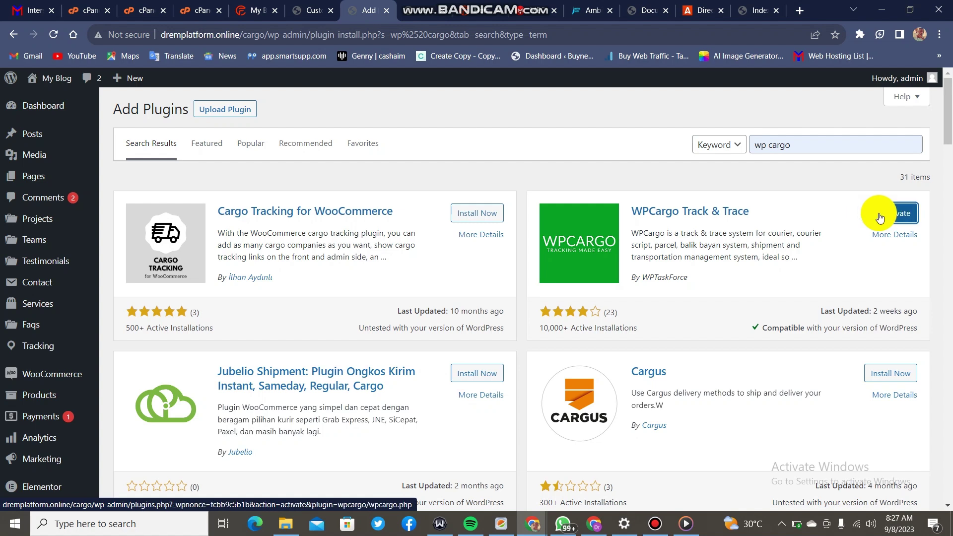
pyautogui.click(906, 214)
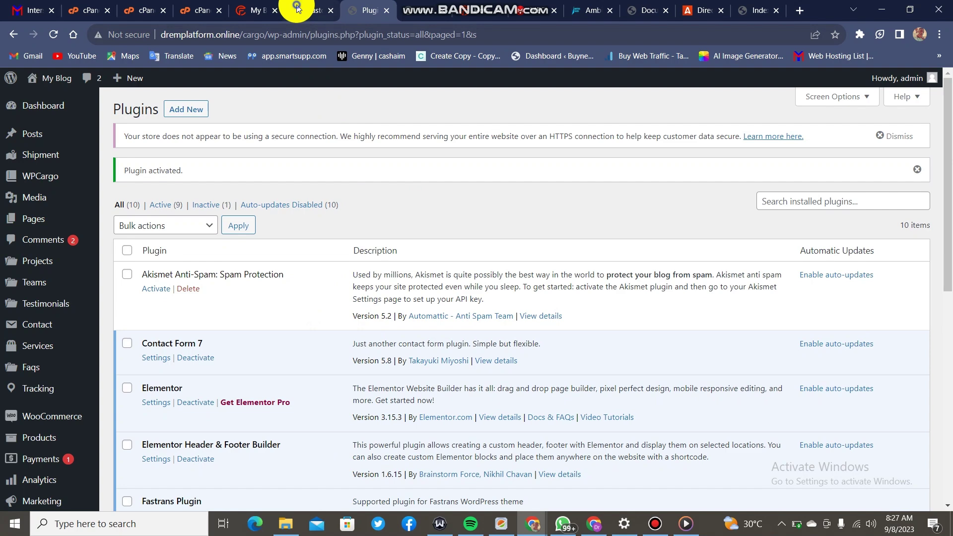
pyautogui.click(297, 8)
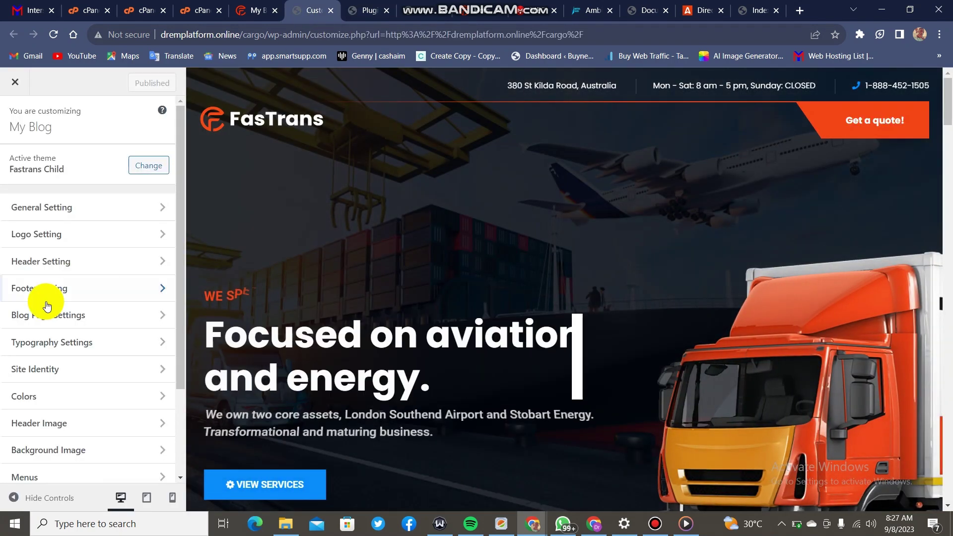
# In the Customizer's Menus panel, create a menu called 'new' for the Main Menu and Onepage Menu locations.
pyautogui.scroll(-3, 57, 261)
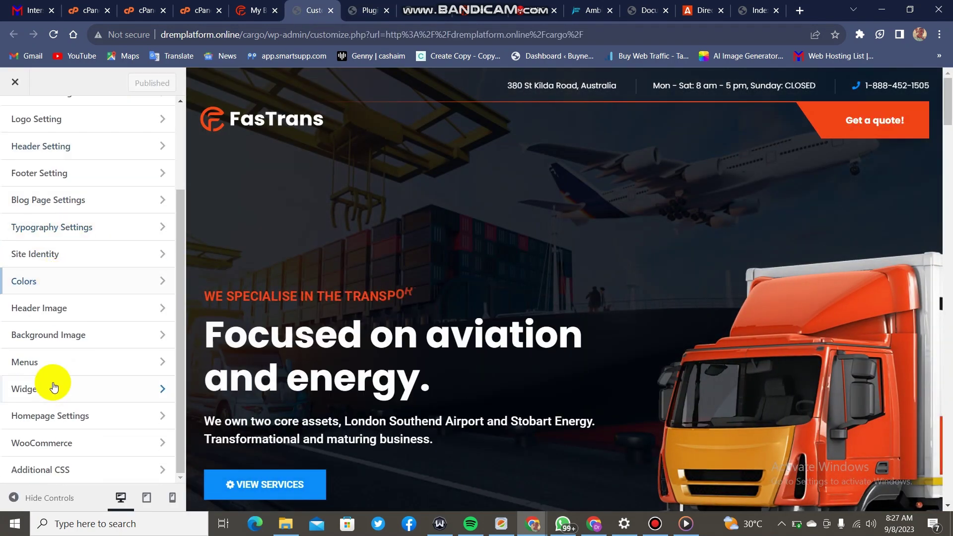
pyautogui.click(58, 368)
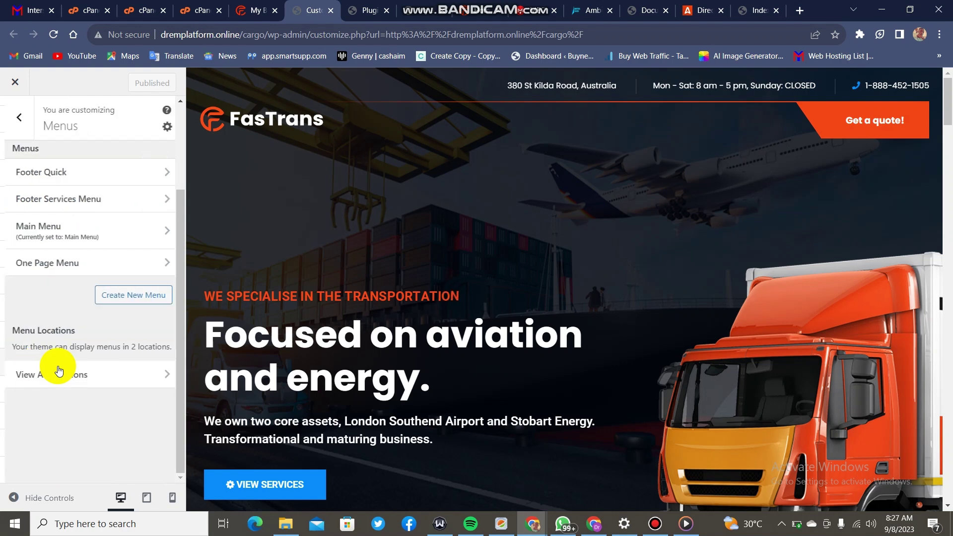
pyautogui.click(121, 297)
pyautogui.click(104, 174)
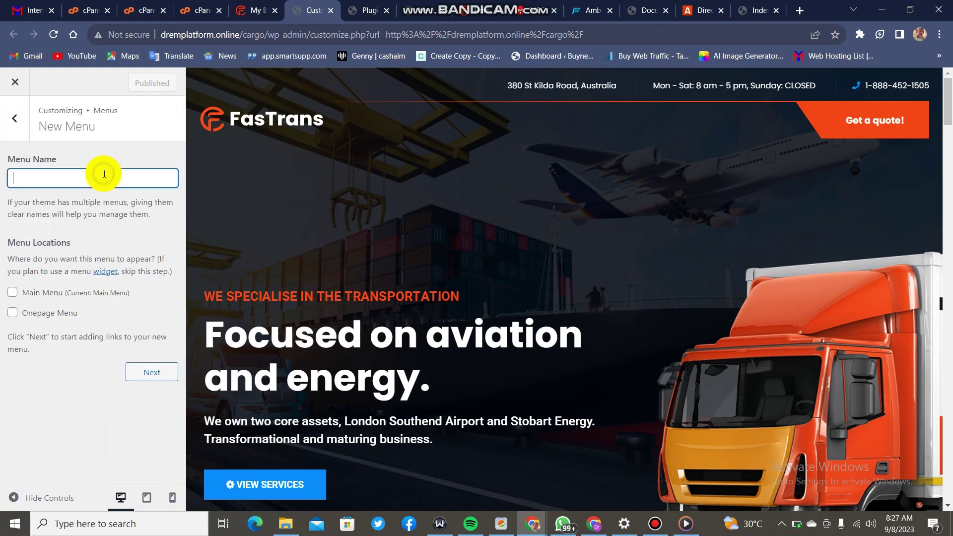
pyautogui.write('new')
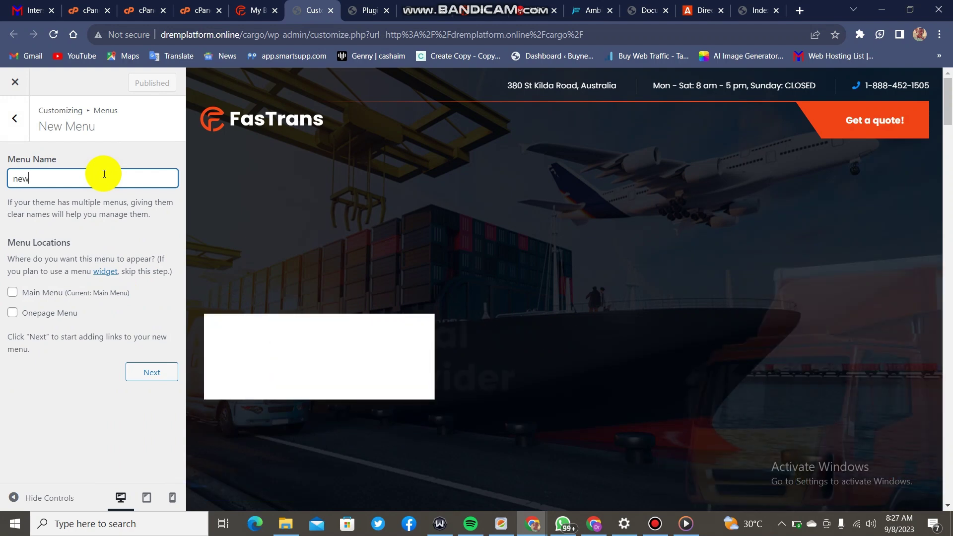
pyautogui.click(13, 295)
pyautogui.click(13, 312)
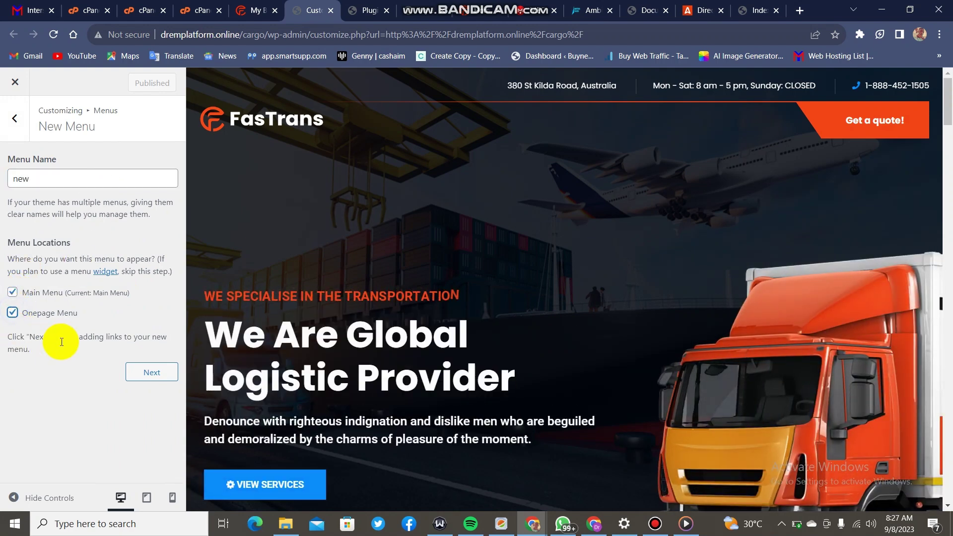
pyautogui.click(163, 379)
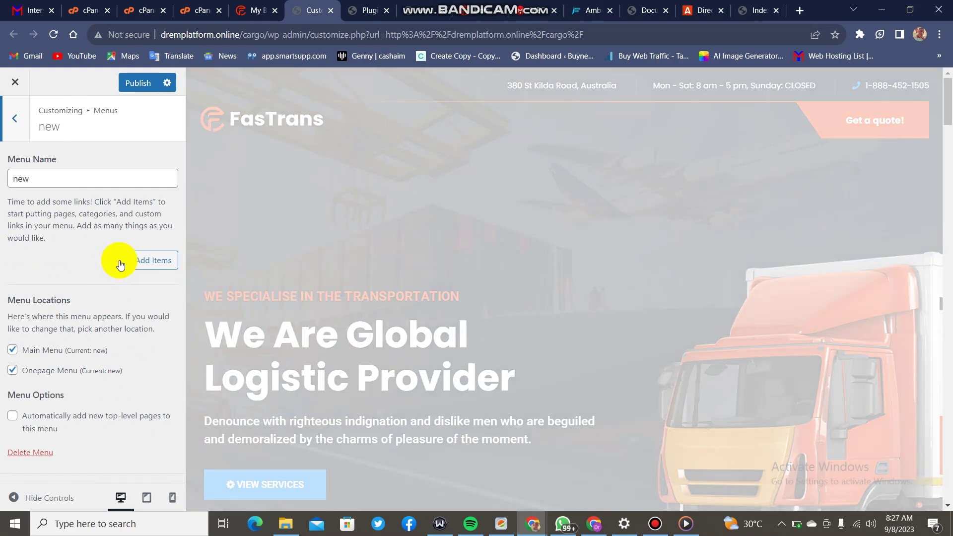
pyautogui.click(121, 265)
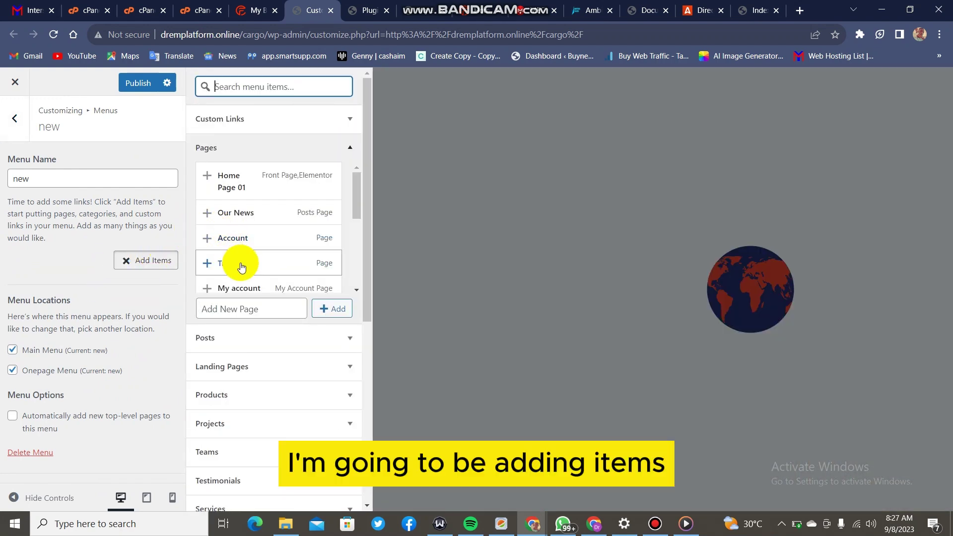
# Add the Home 1(One Page) page to the 'new' menu.
pyautogui.scroll(-3, 241, 251)
pyautogui.scroll(-3, 241, 251)
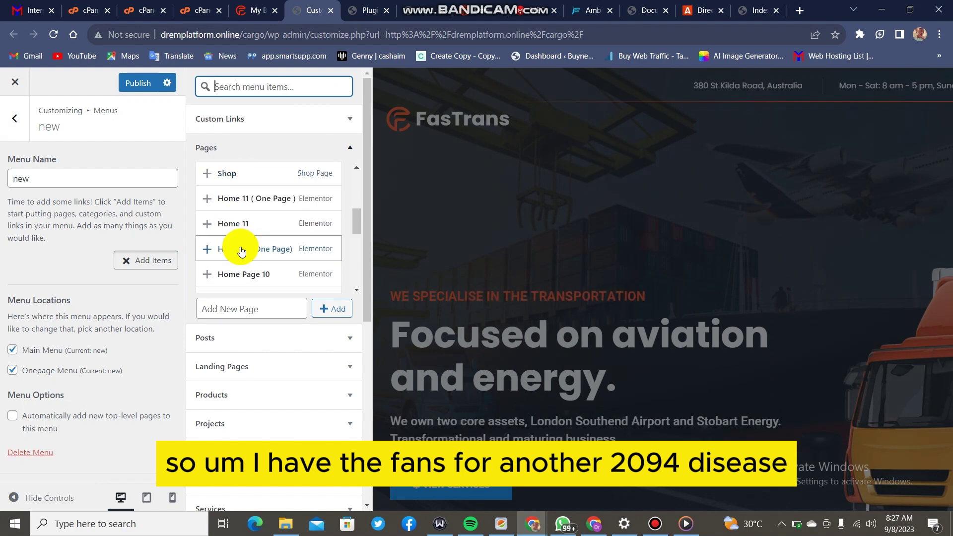
pyautogui.scroll(-3, 241, 251)
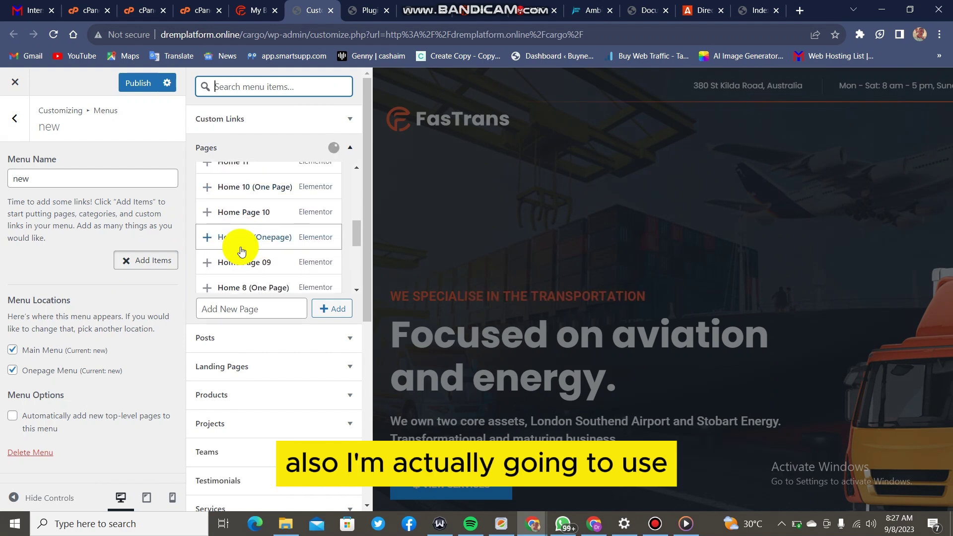
pyautogui.scroll(-3, 241, 251)
pyautogui.scroll(10, 242, 251)
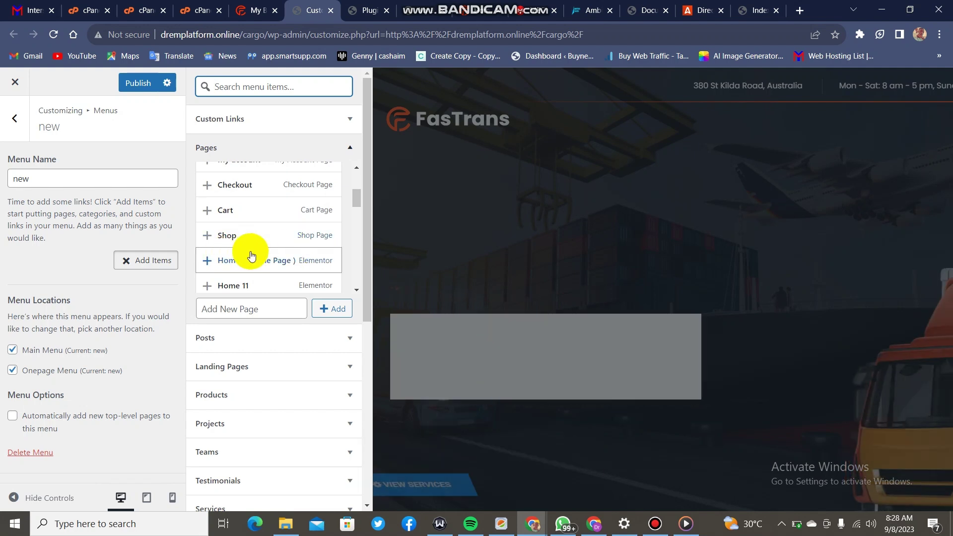
pyautogui.scroll(-2, 252, 256)
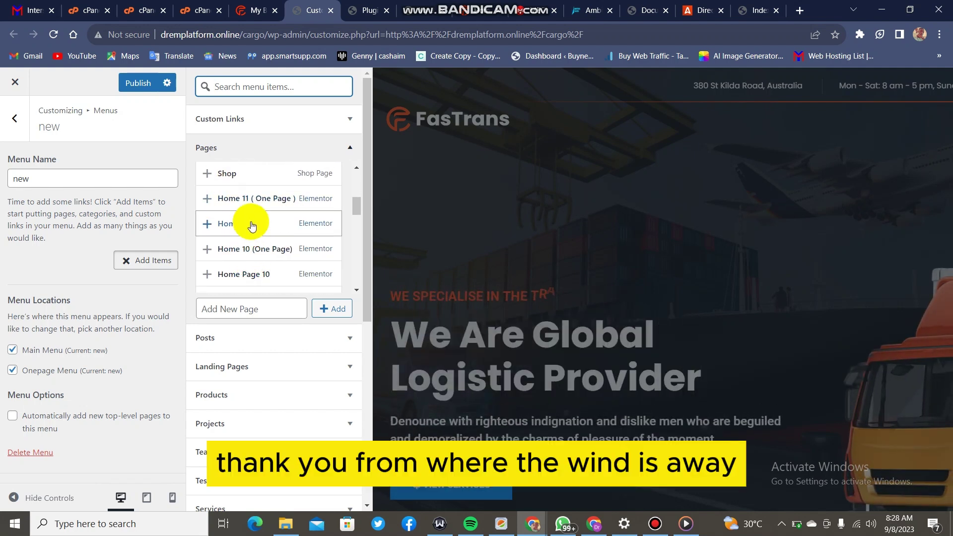
pyautogui.scroll(-10, 252, 220)
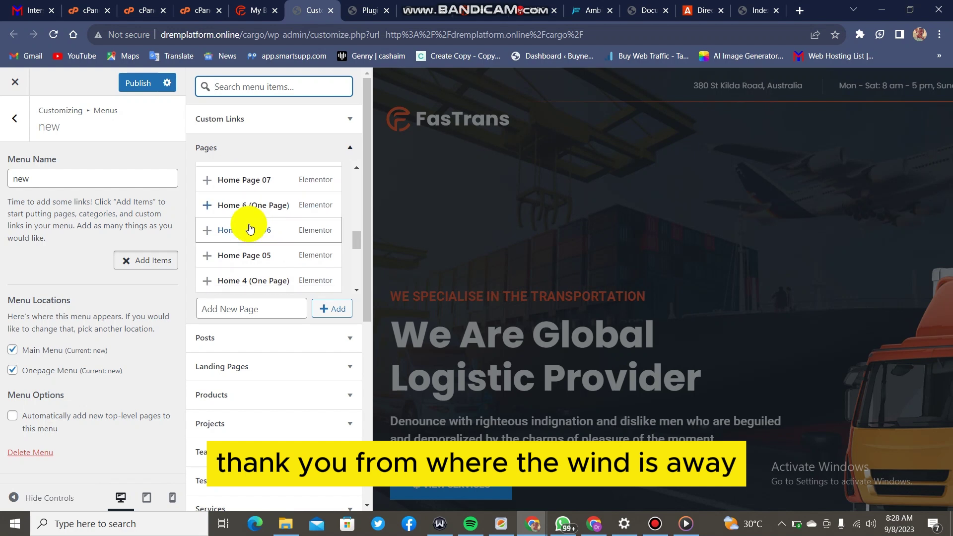
pyautogui.scroll(2, 250, 227)
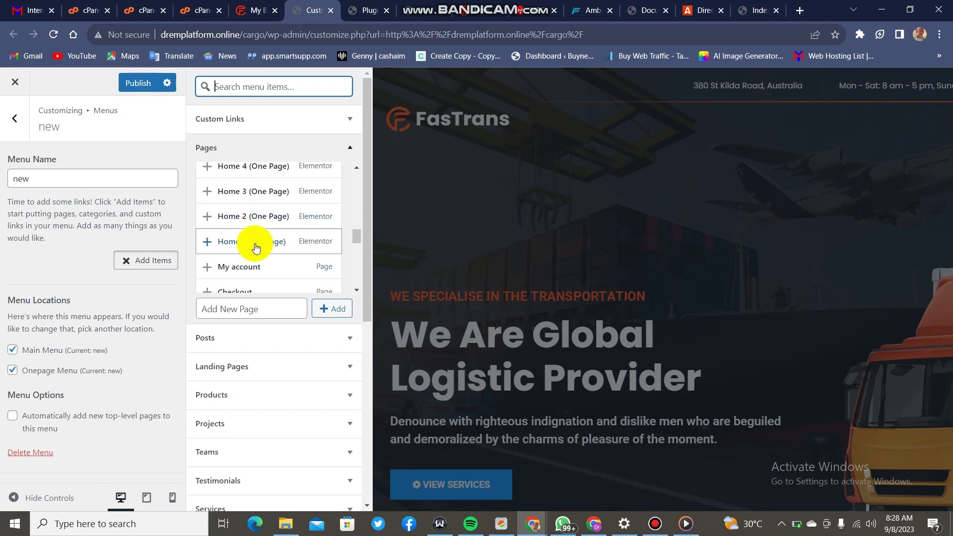
pyautogui.scroll(4, 256, 251)
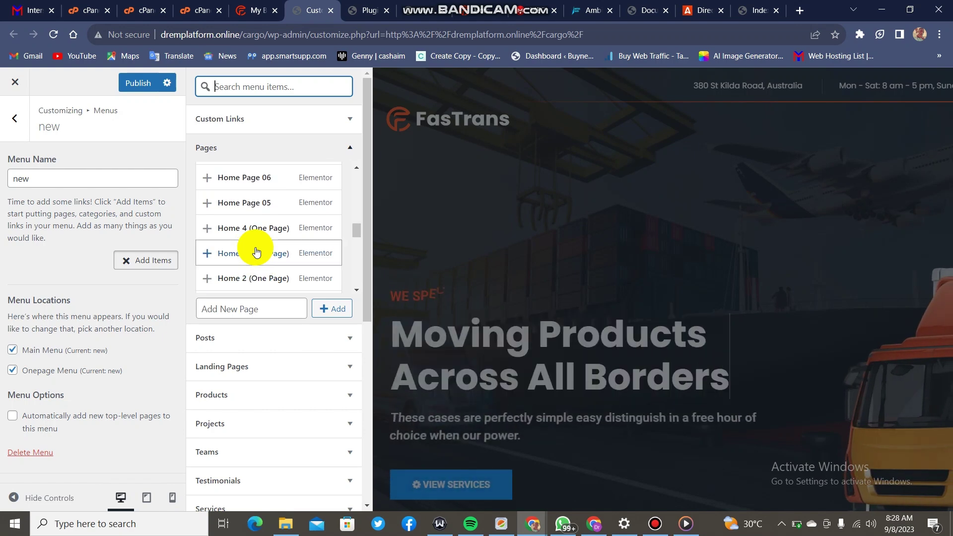
pyautogui.scroll(-5, 256, 251)
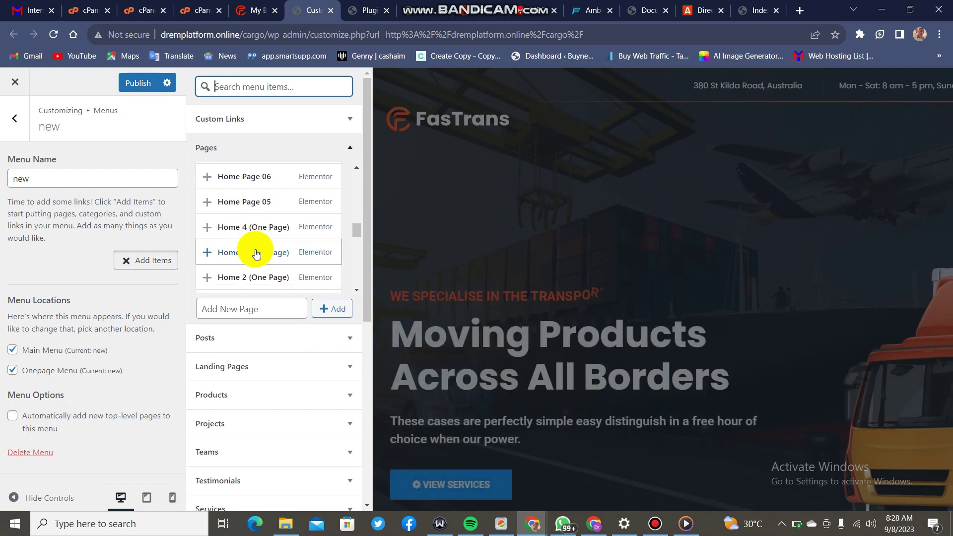
pyautogui.scroll(1, 256, 203)
pyautogui.click(246, 241)
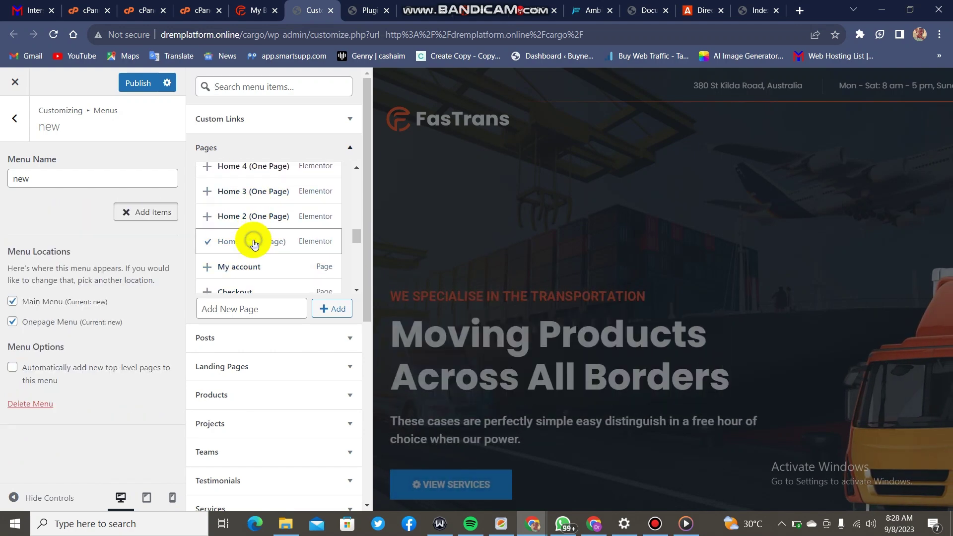
# Add the About page as well and publish the menu changes.
pyautogui.scroll(-6, 238, 264)
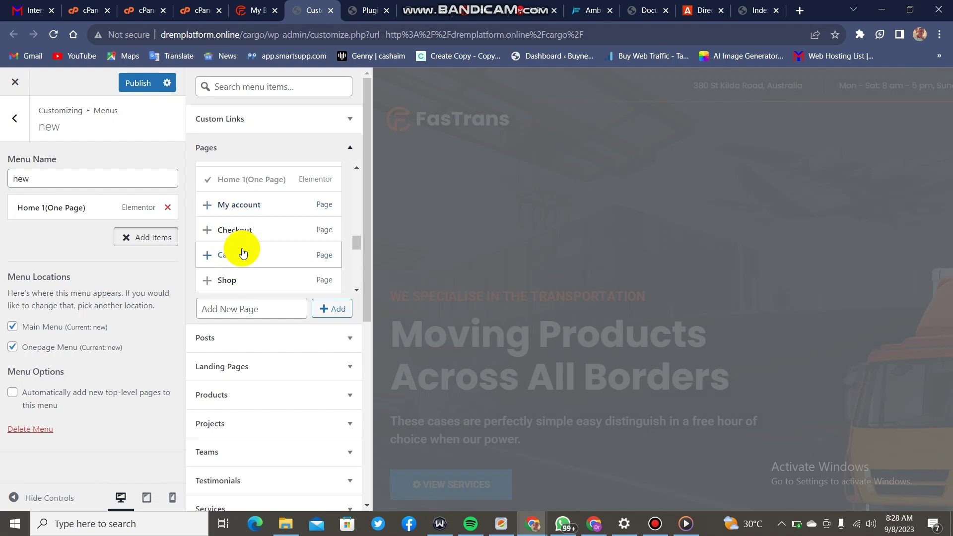
pyautogui.scroll(-10, 243, 253)
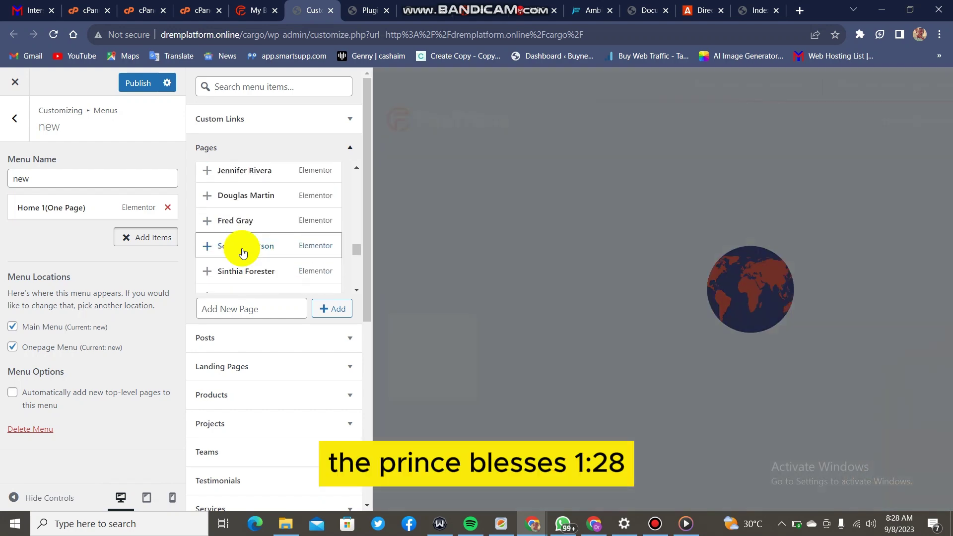
pyautogui.scroll(-8, 243, 253)
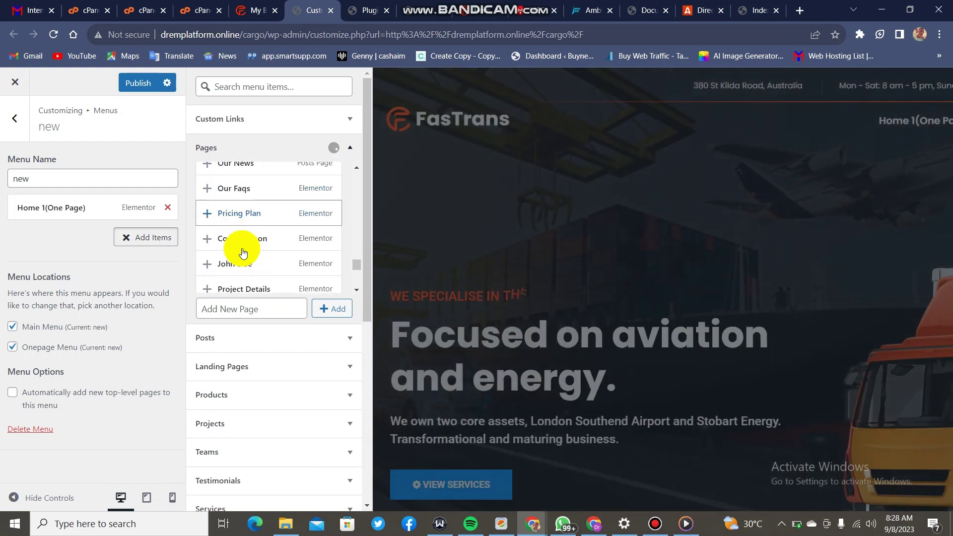
pyautogui.scroll(-3, 243, 253)
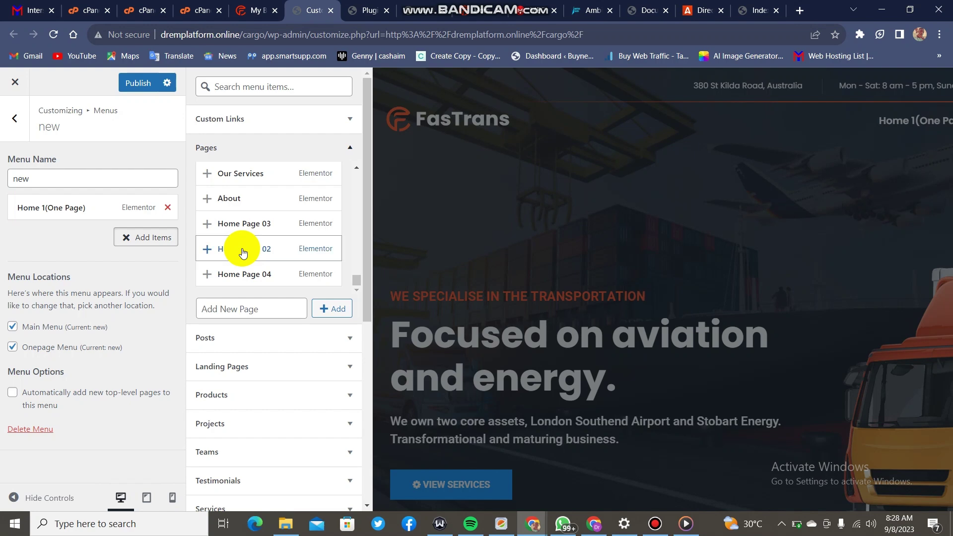
pyautogui.scroll(2, 243, 253)
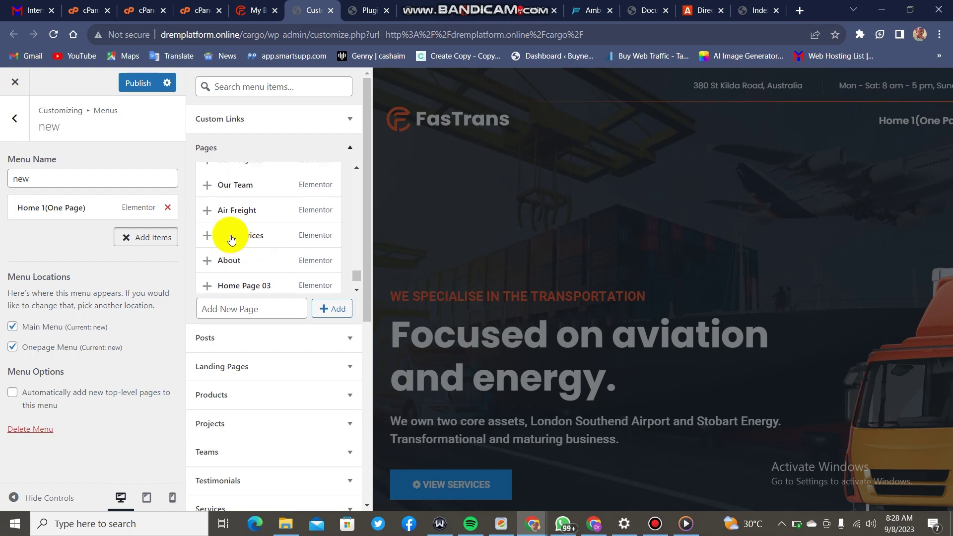
pyautogui.click(207, 261)
pyautogui.click(142, 89)
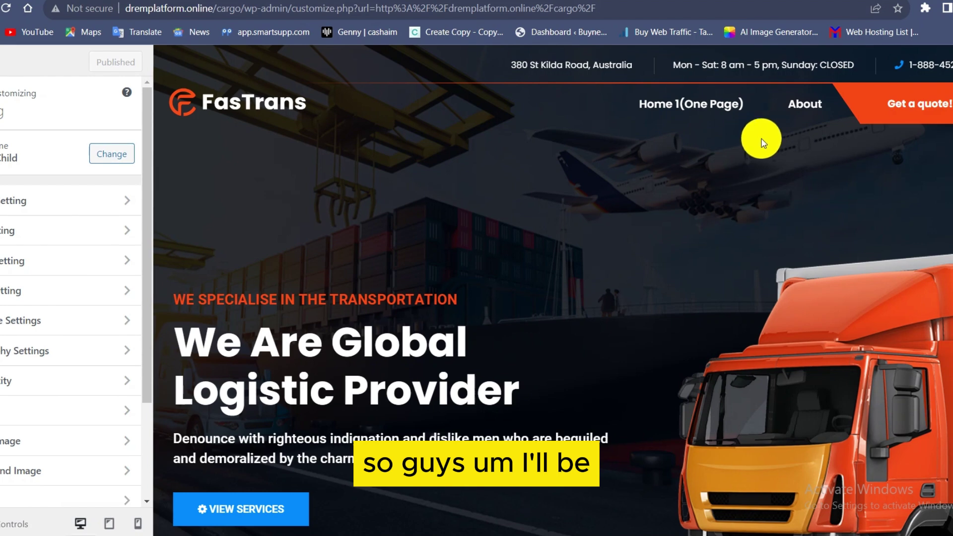
# Add the Track page to the 'new' menu and publish the change.
pyautogui.scroll(-3, 21, 253)
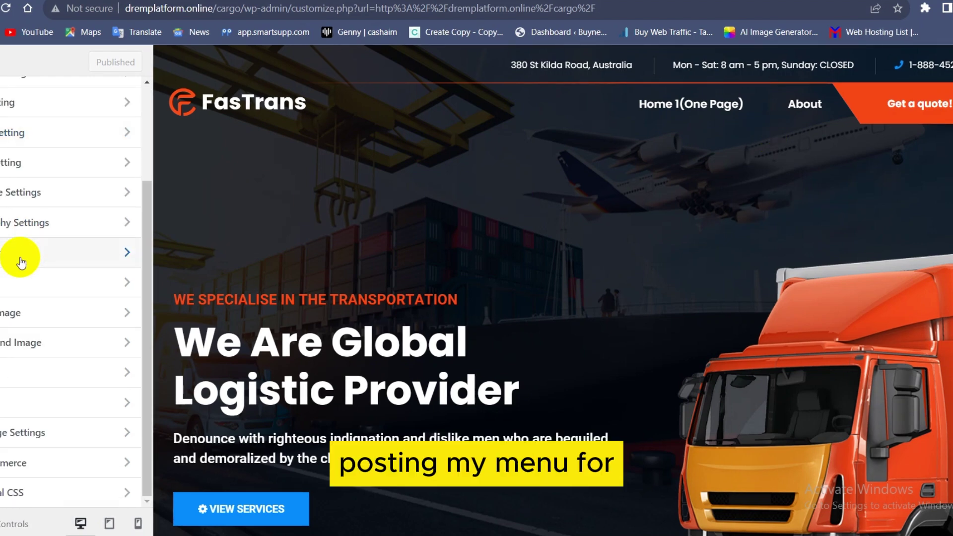
pyautogui.click(17, 379)
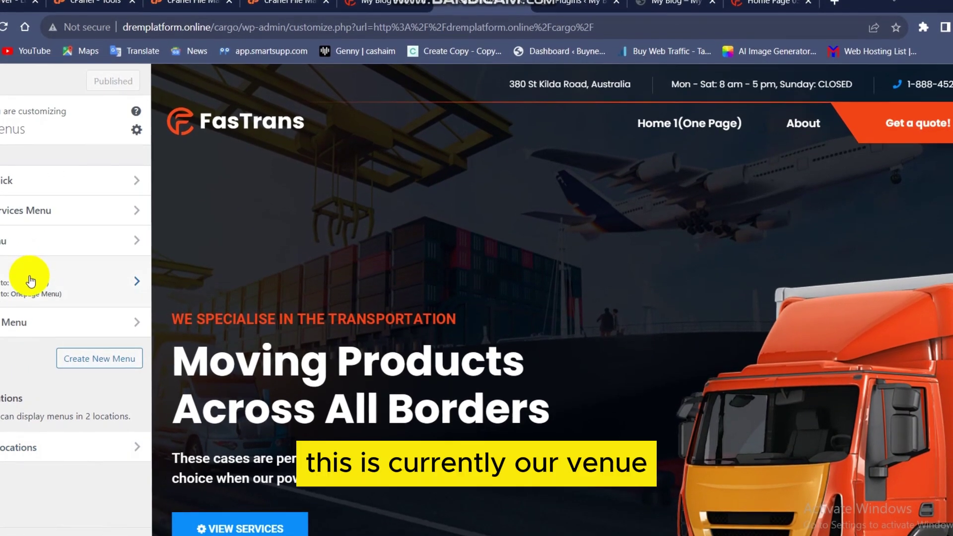
pyautogui.click(30, 276)
pyautogui.click(78, 264)
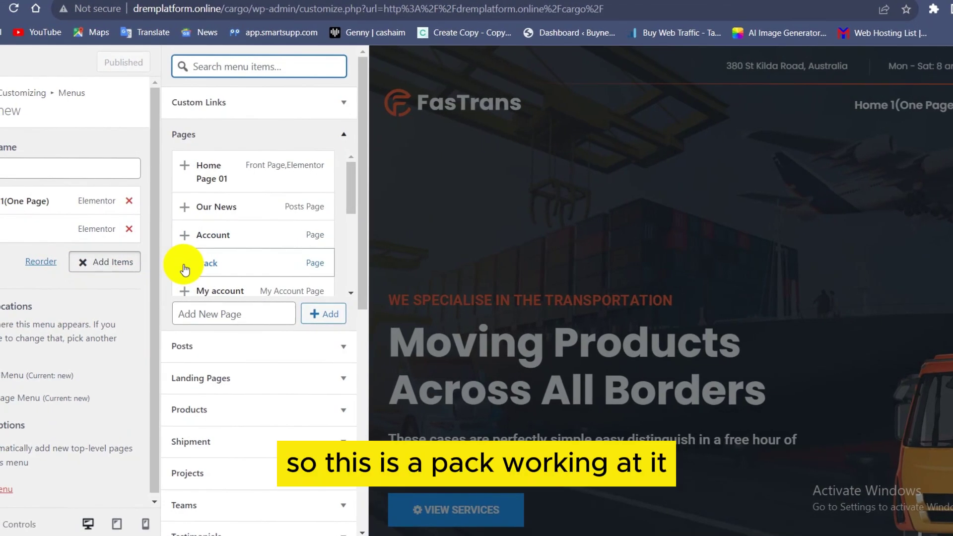
pyautogui.click(180, 265)
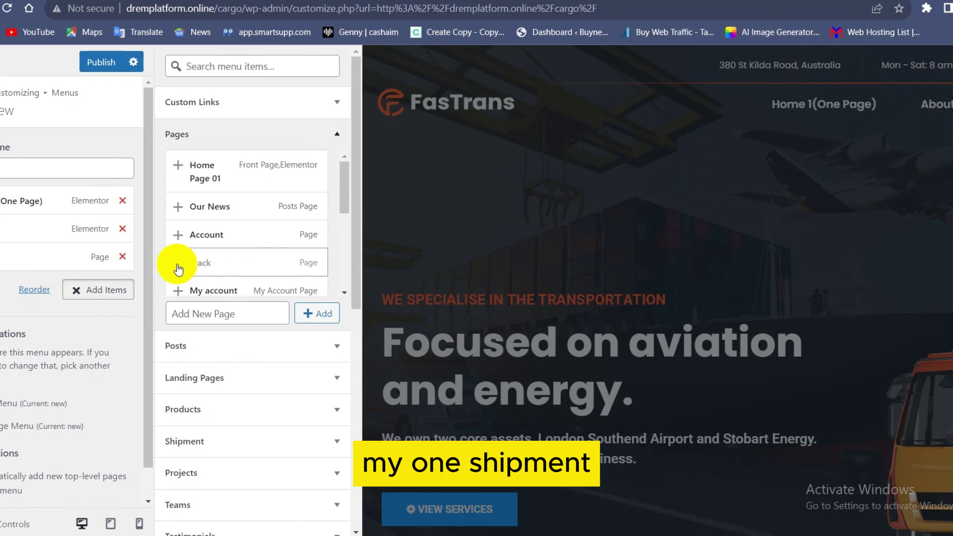
pyautogui.click(103, 65)
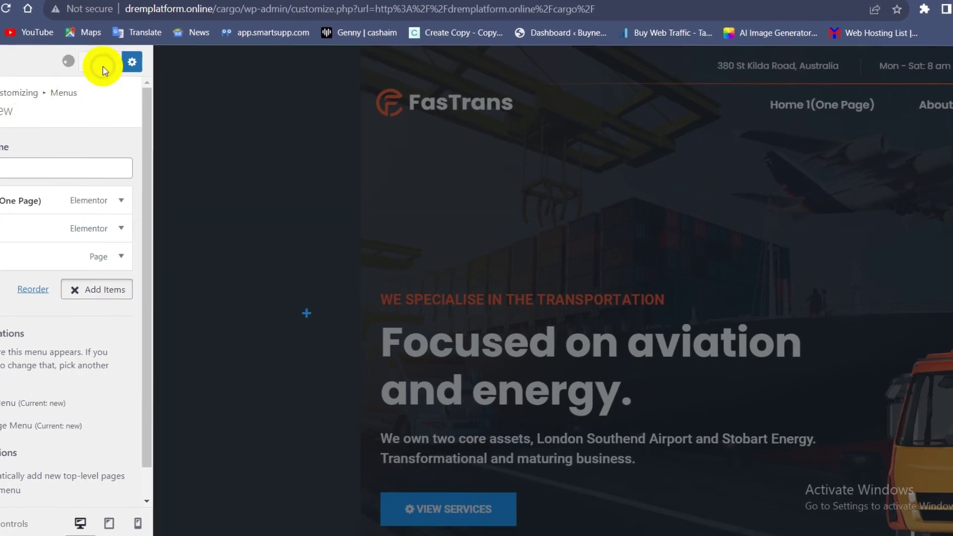
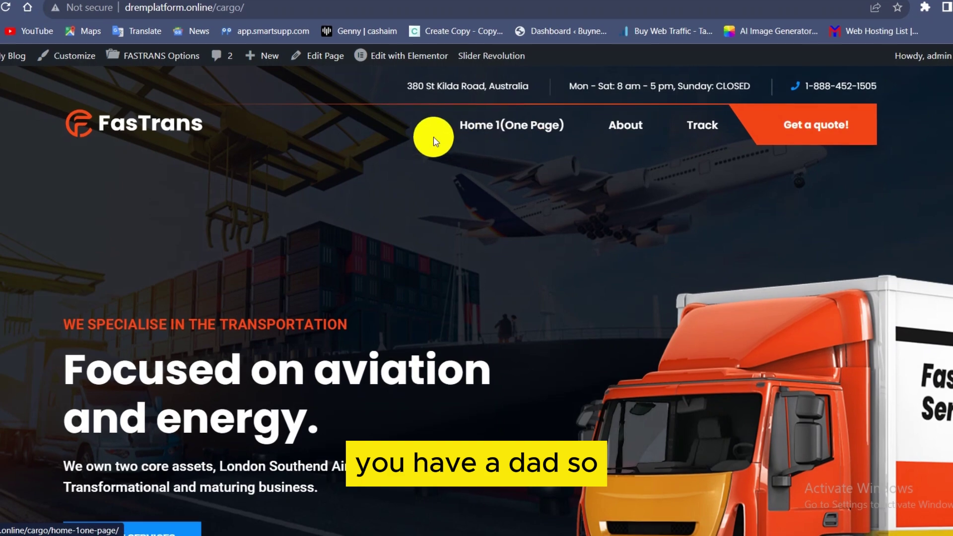
# Scroll through the FasTrans front page's hero, about, services, quote form and testimonial sections.
pyautogui.scroll(-10, 430, 219)
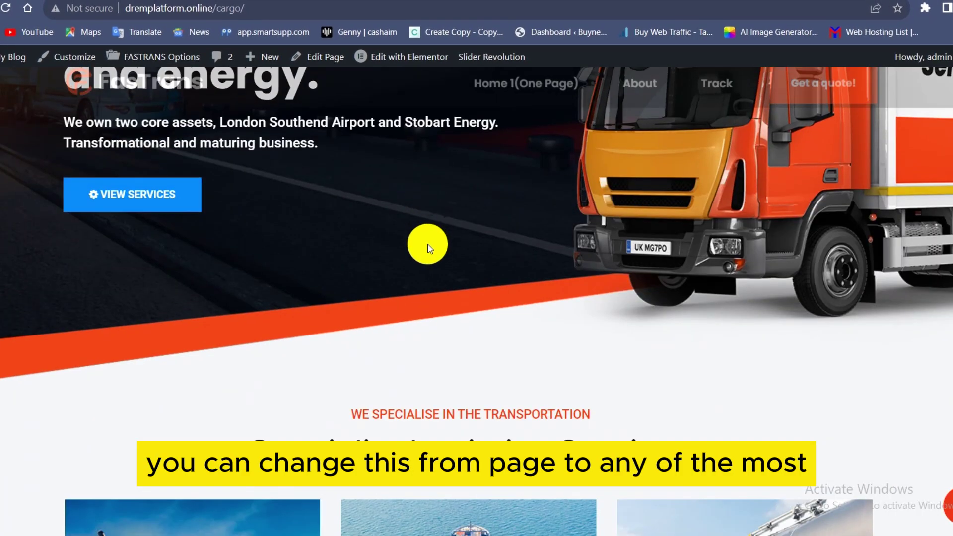
pyautogui.scroll(-12, 430, 248)
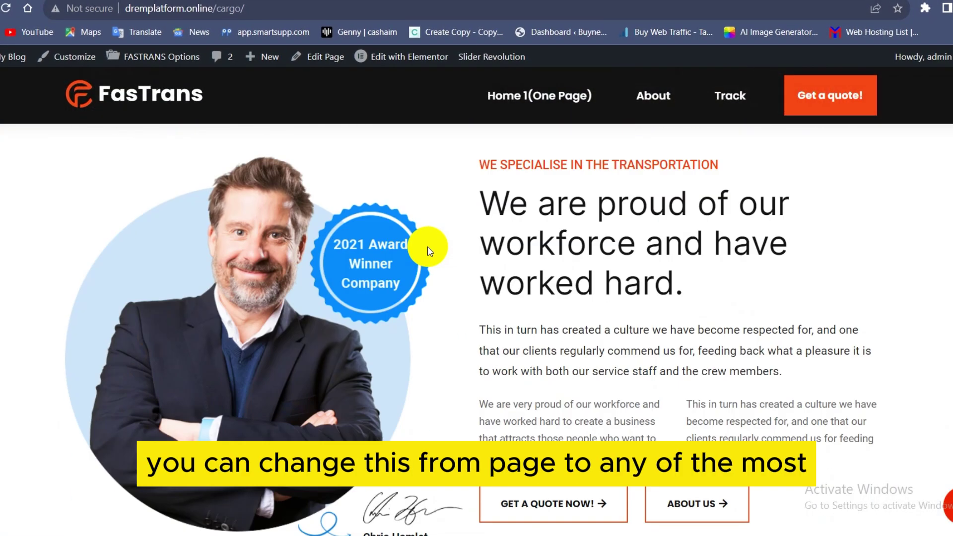
pyautogui.scroll(-14, 428, 255)
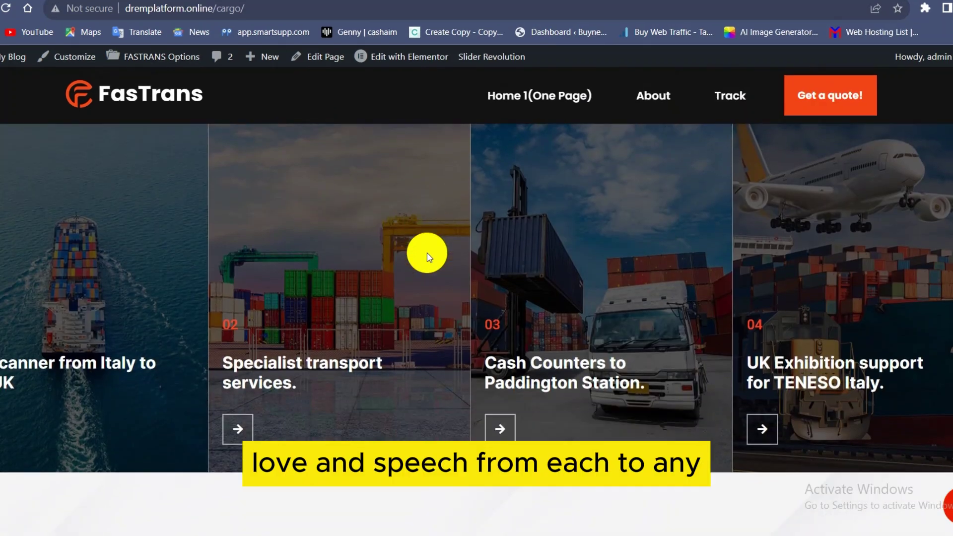
pyautogui.scroll(-15, 428, 256)
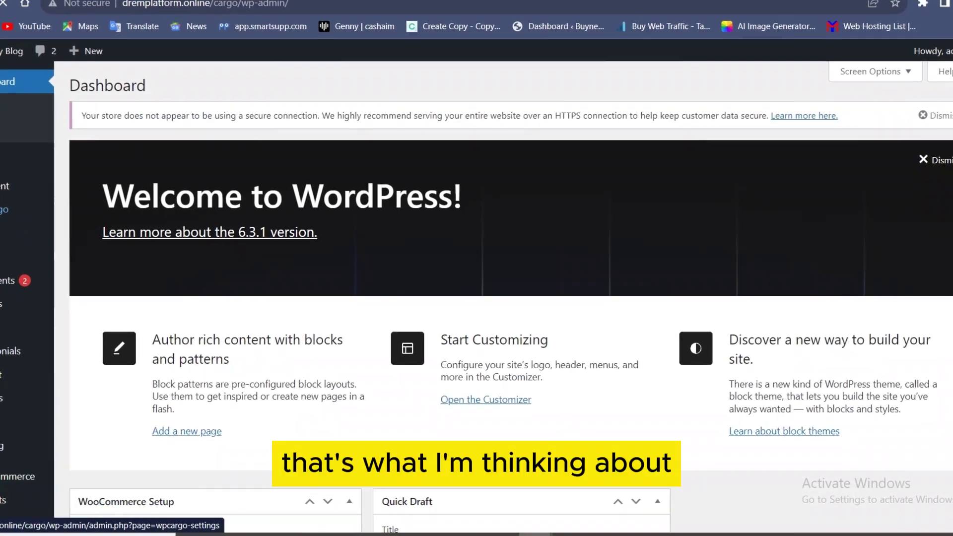
# Browse All Pages, scrolling through the 62 site pages and their many Home page variants.
pyautogui.moveTo(5, 238)
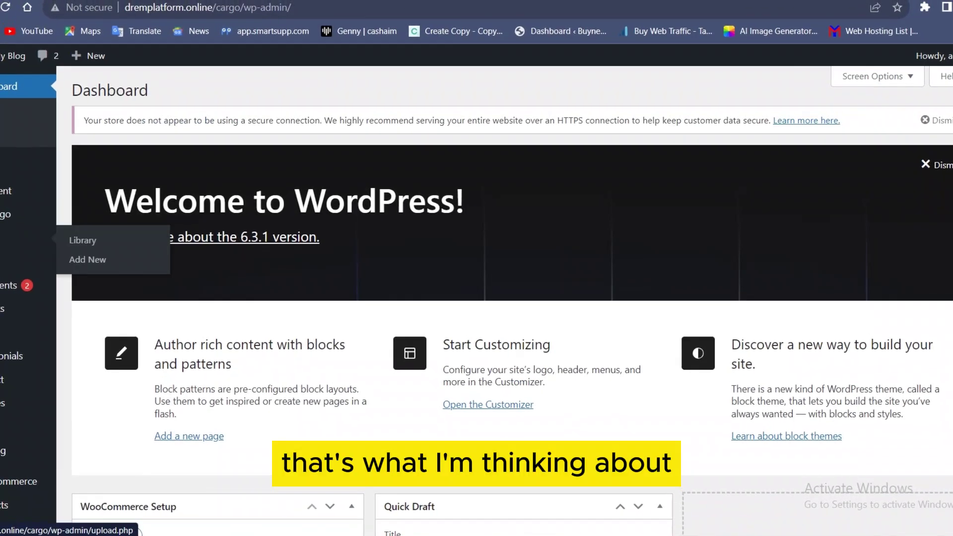
pyautogui.scroll(-5, 5, 238)
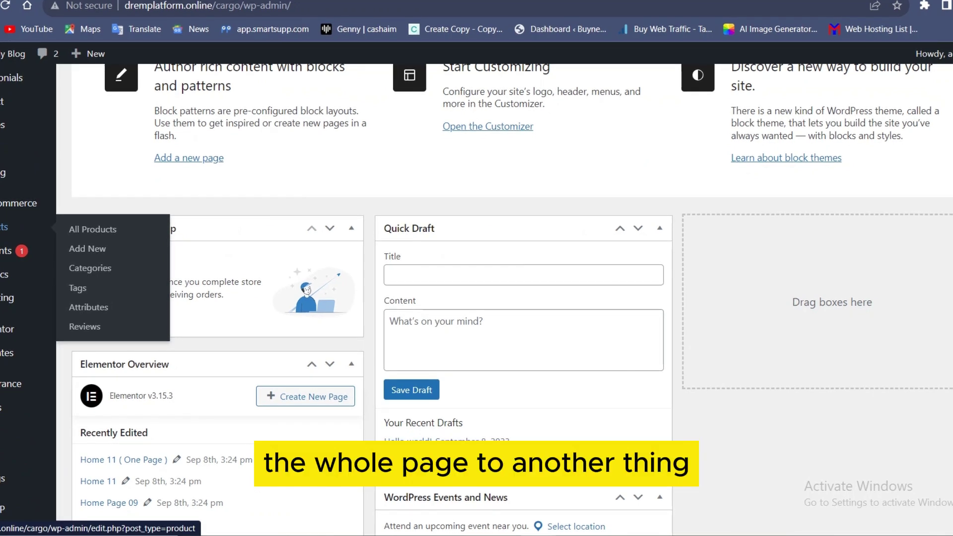
pyautogui.moveTo(3, 172)
pyautogui.scroll(1, 2, 174)
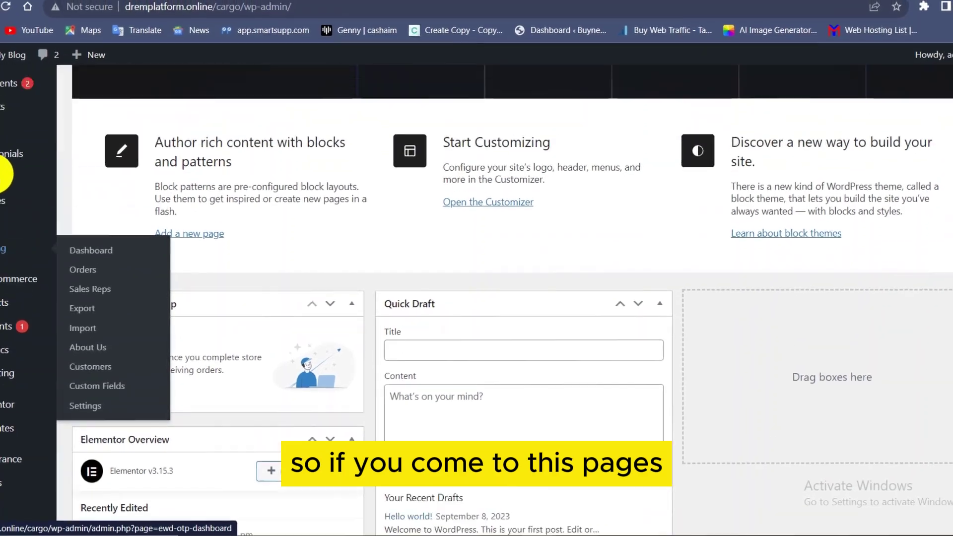
pyautogui.scroll(3, 2, 174)
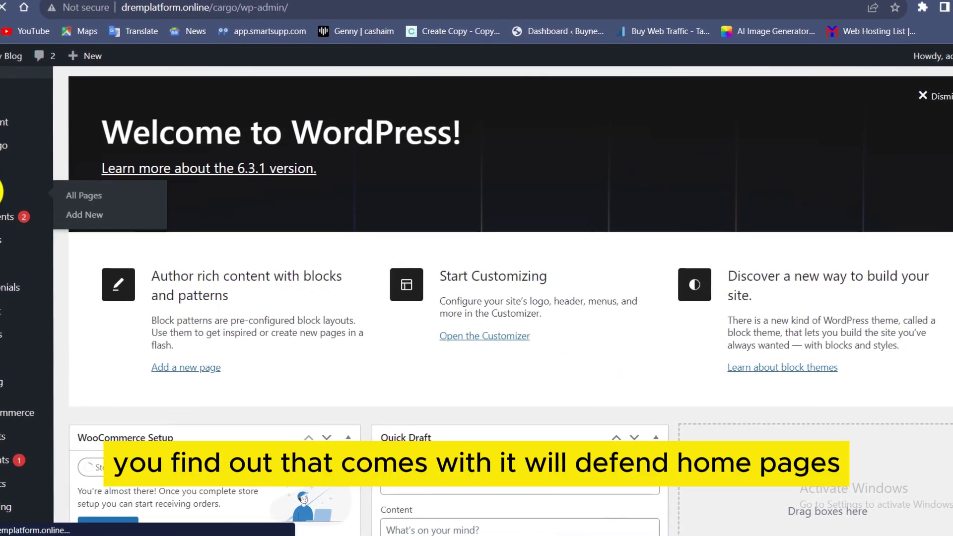
pyautogui.click(3, 191)
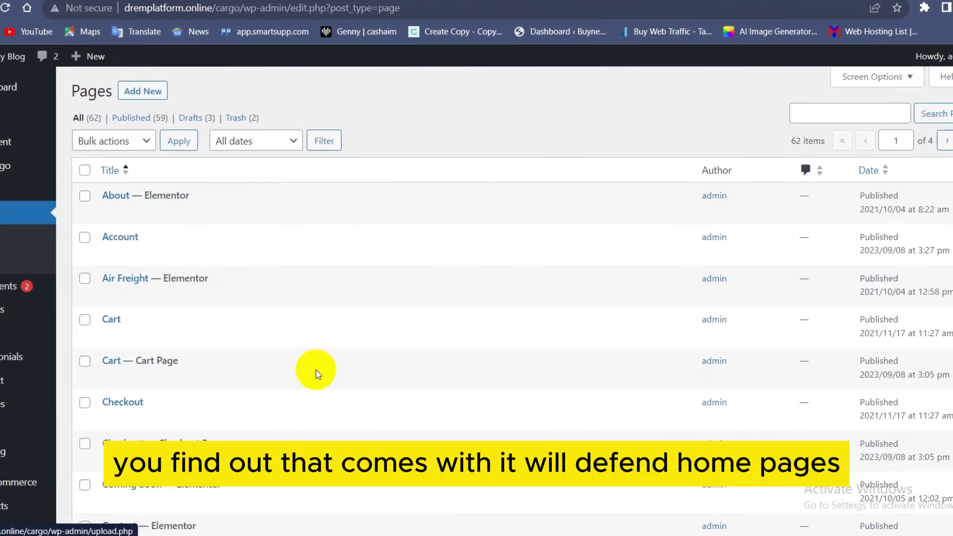
pyautogui.scroll(-10, 376, 353)
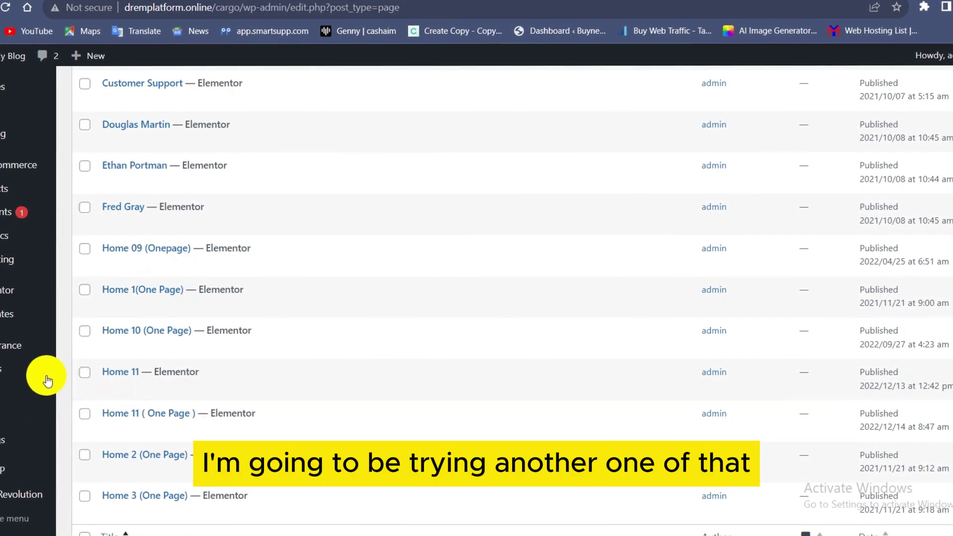
pyautogui.scroll(-2, 3, 342)
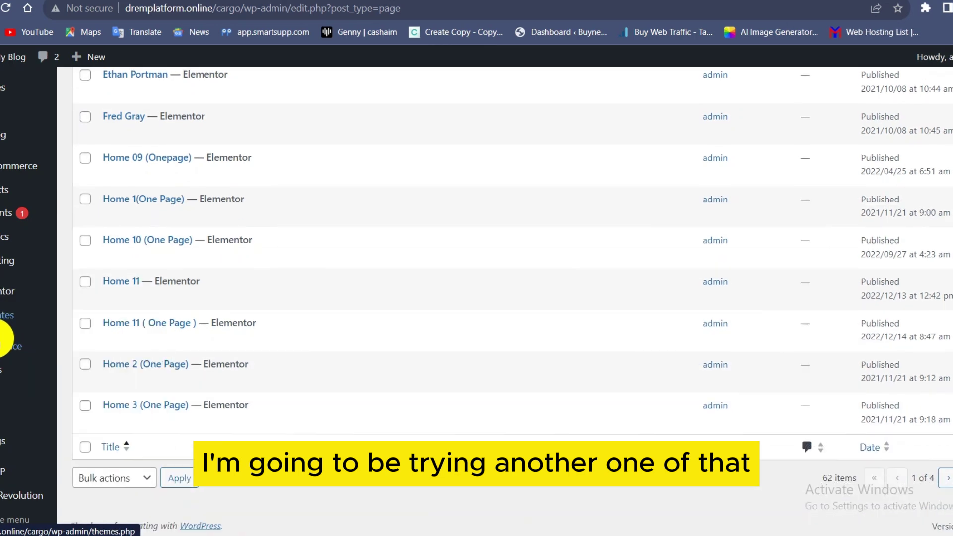
pyautogui.moveTo(3, 444)
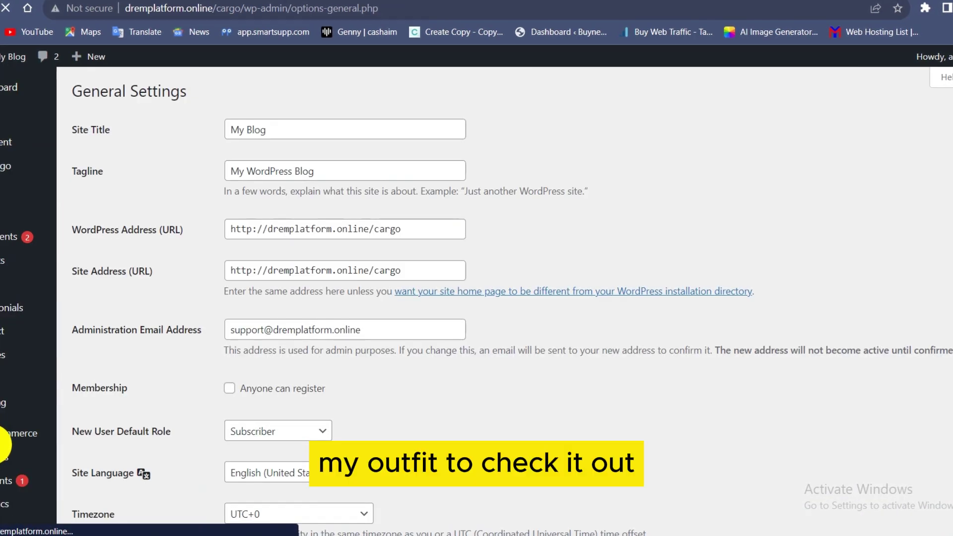
# Go to Reading Settings, where the static homepage is Home Page 01 and Our News is the posts page.
pyautogui.scroll(-4, 4, 497)
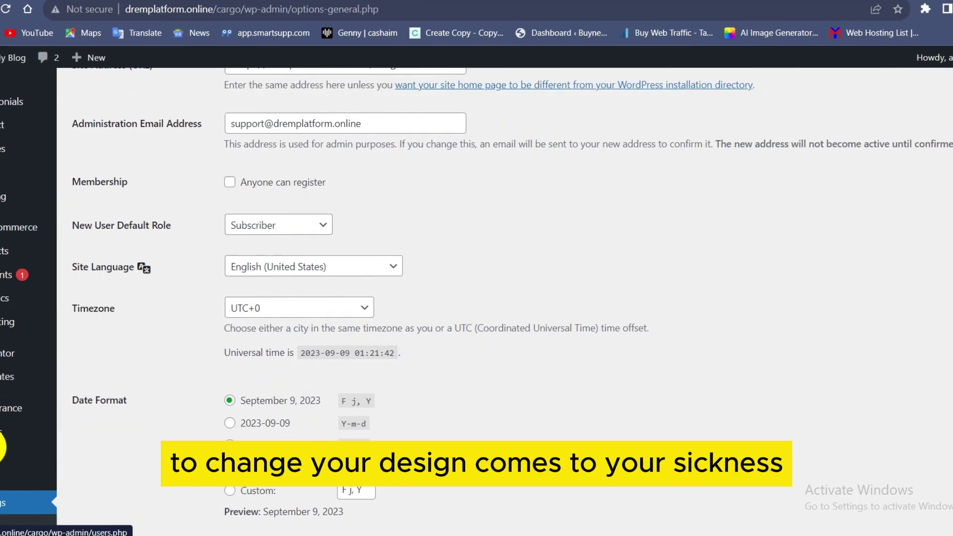
pyautogui.scroll(-2, 4, 496)
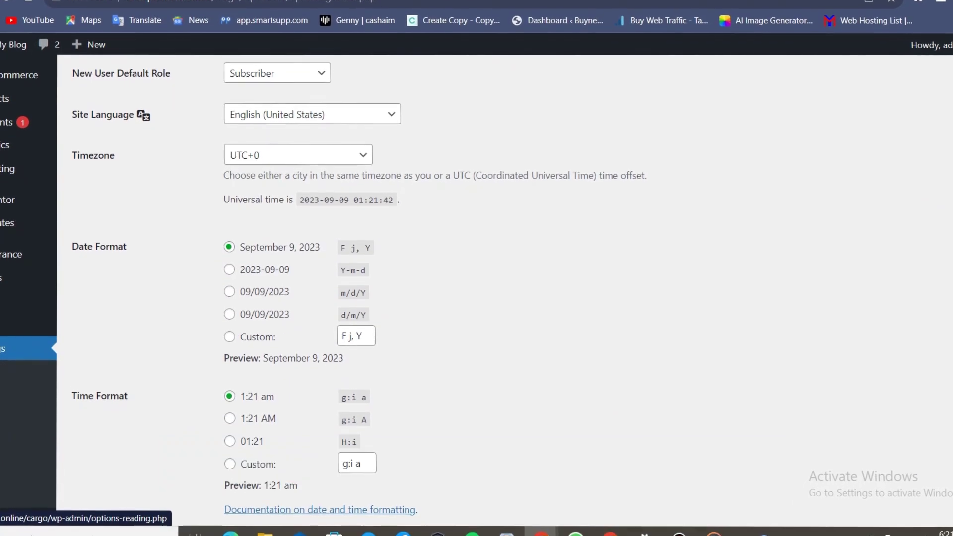
pyautogui.click(10, 382)
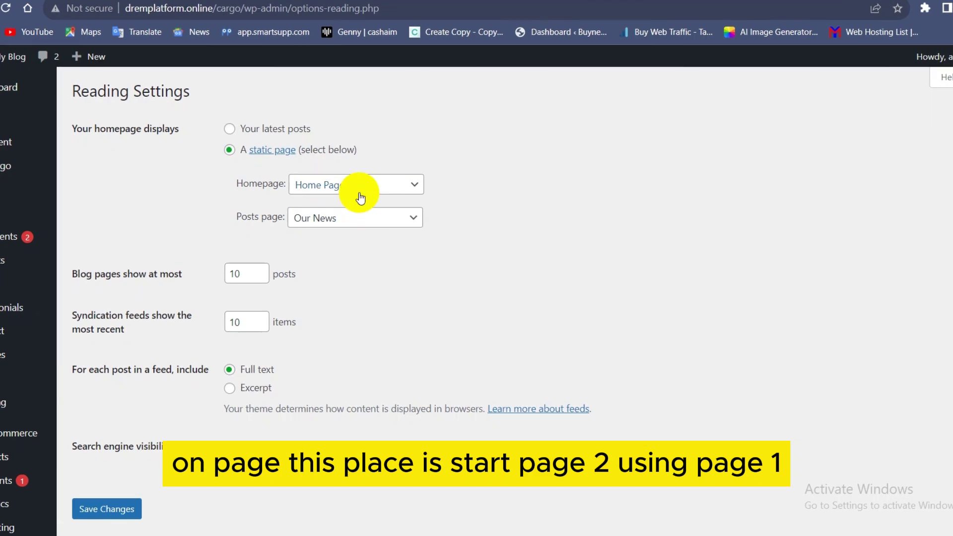
# Set the static homepage to Home Page 02 and save the change.
pyautogui.click(360, 197)
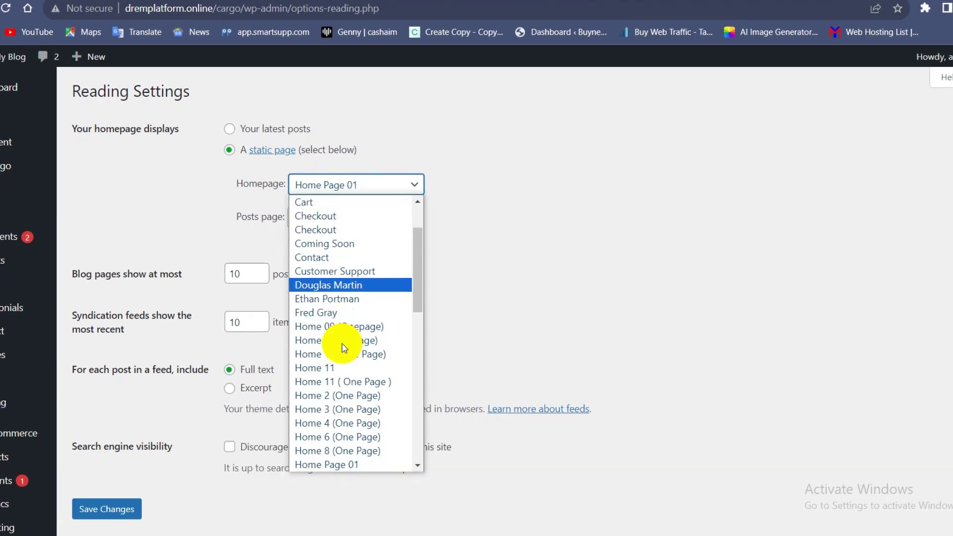
pyautogui.scroll(-3, 339, 427)
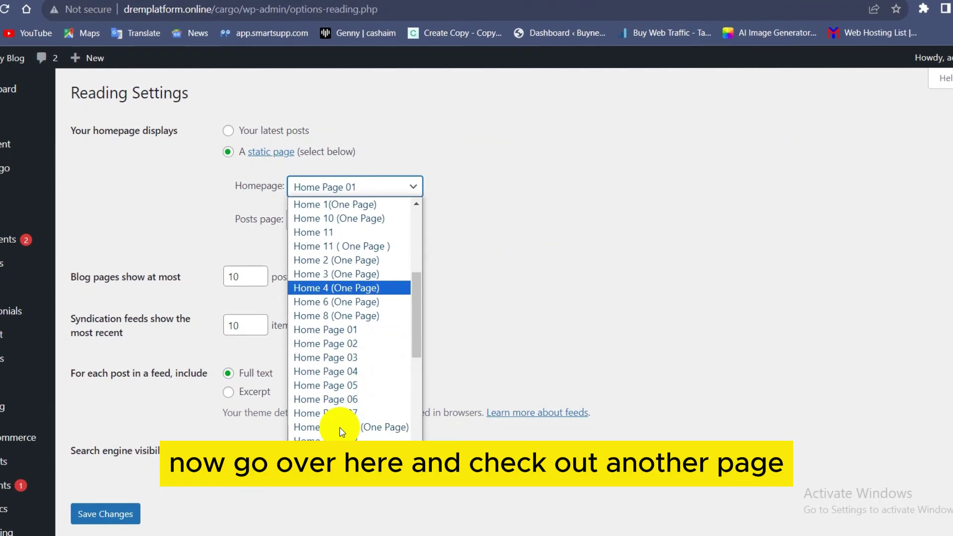
pyautogui.click(339, 341)
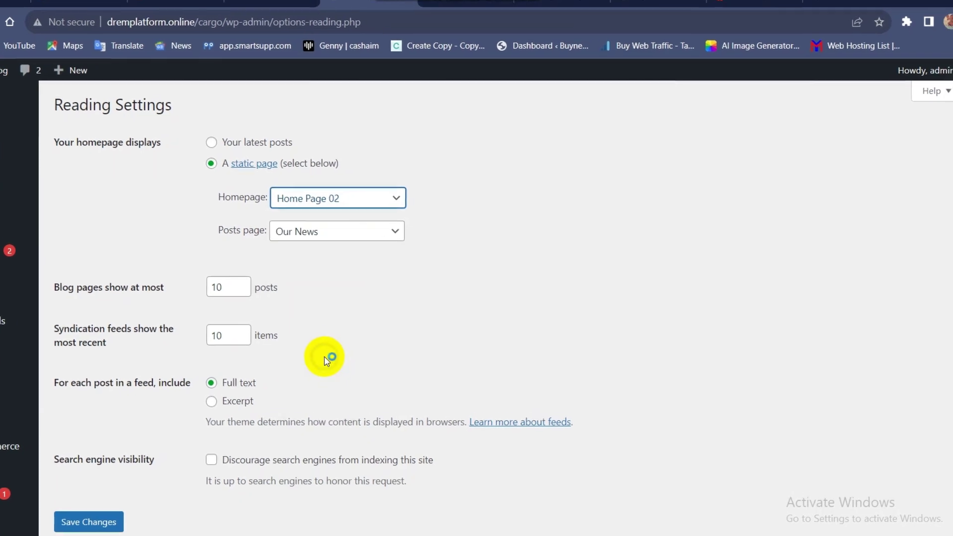
pyautogui.scroll(-5, 298, 332)
pyautogui.click(86, 231)
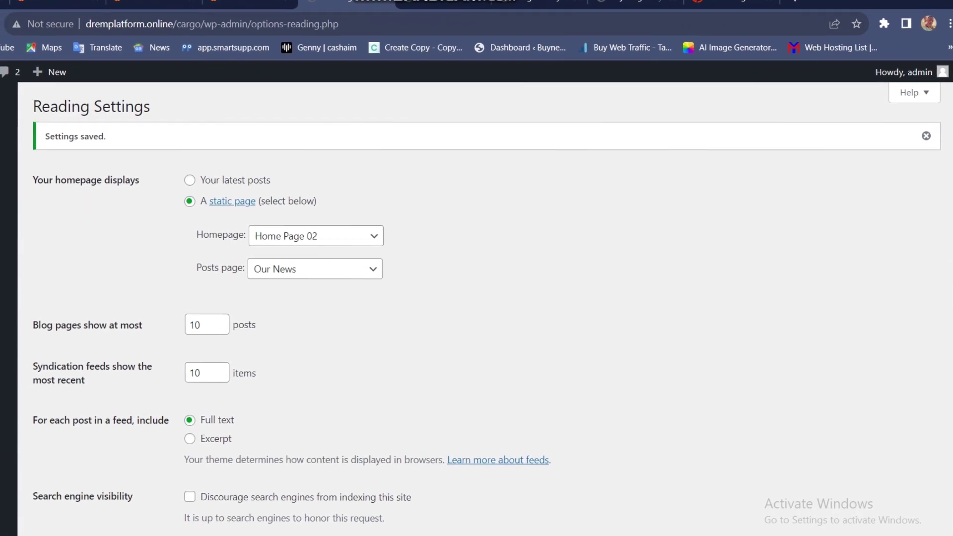
# Visit the live FasTrans front page to see the new homepage layout.
pyautogui.rightClick(2, 72)
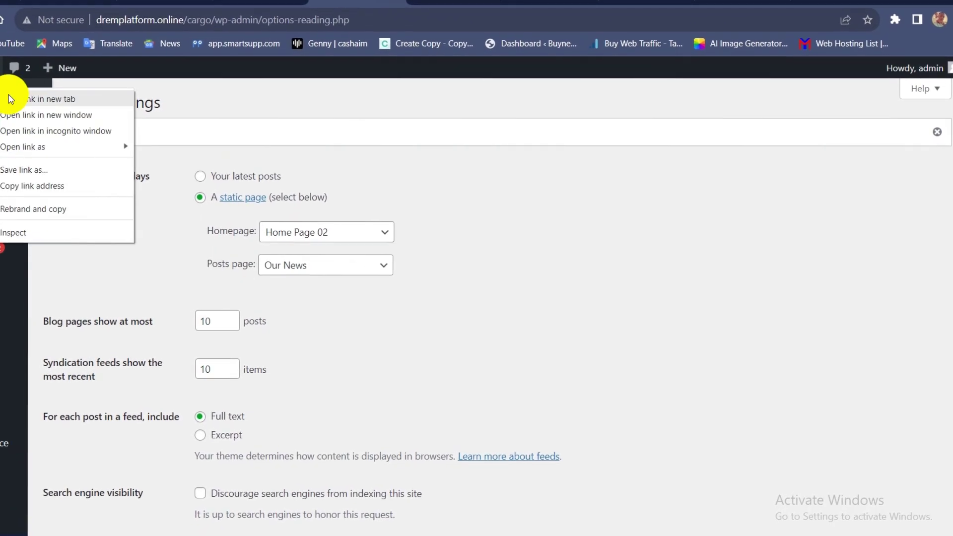
pyautogui.press('Escape')
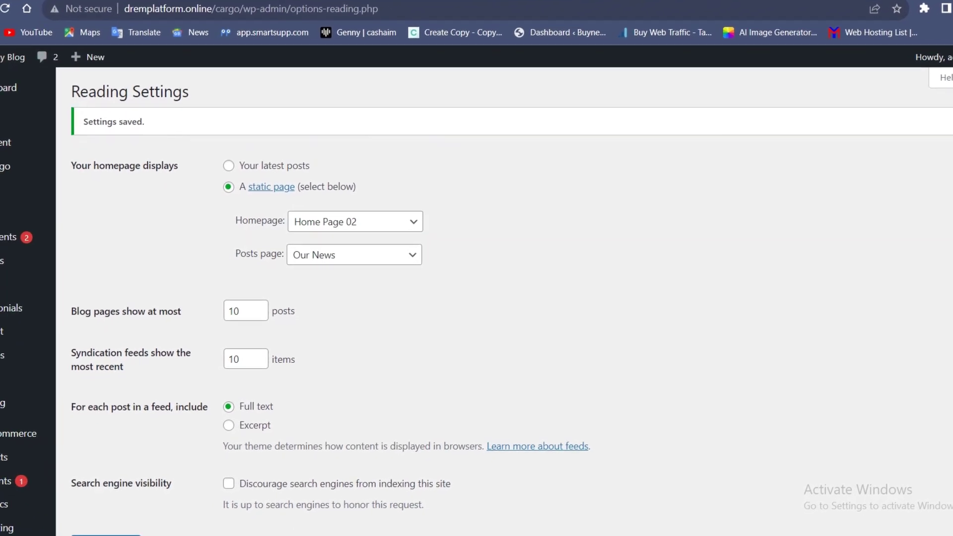
pyautogui.click(596, 1)
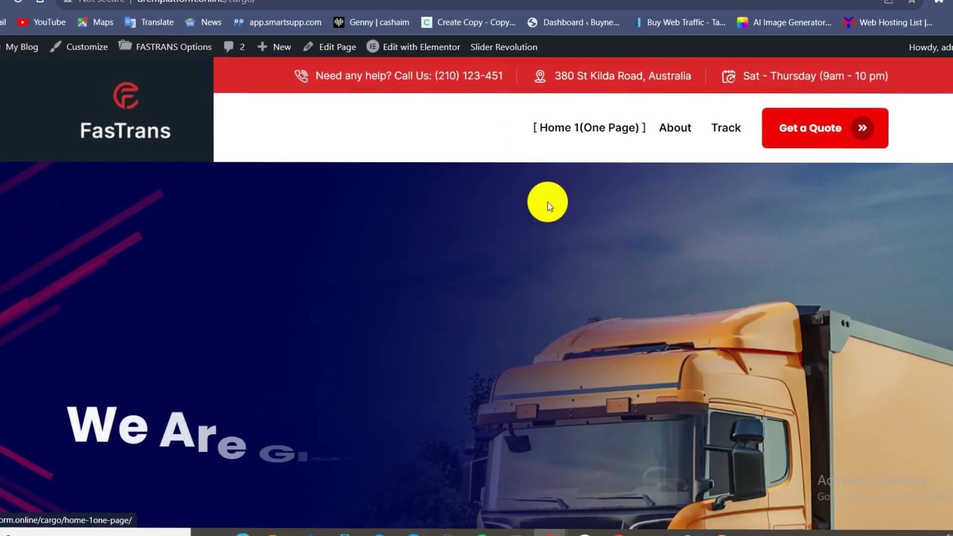
# Scroll through the Home Page 02 layout on the live FasTrans front page.
pyautogui.scroll(-10, 546, 255)
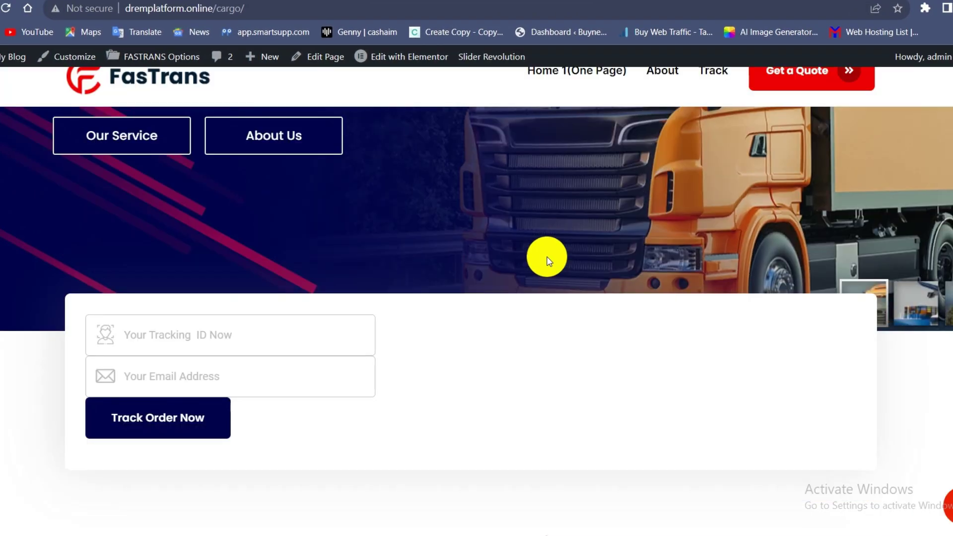
pyautogui.scroll(8, 547, 258)
pyautogui.scroll(2, 547, 257)
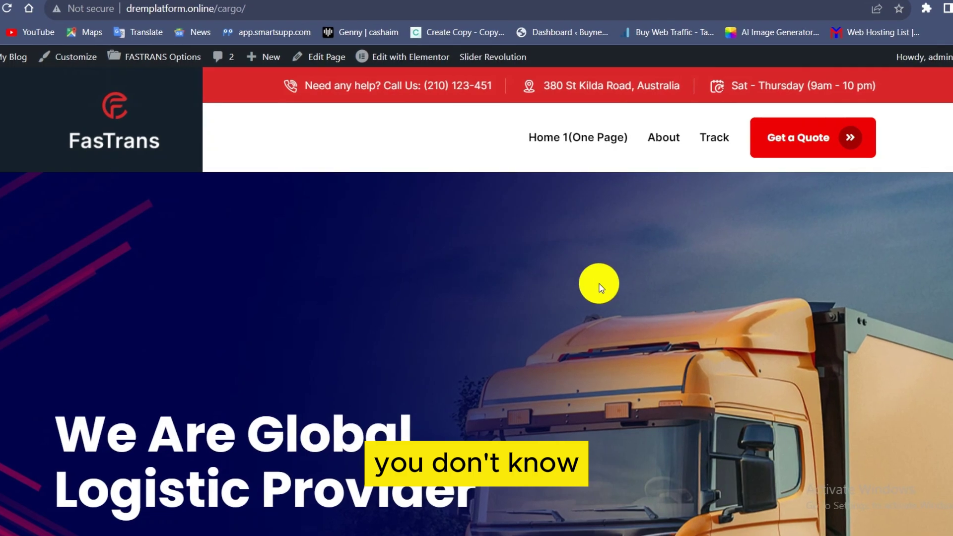
pyautogui.scroll(-7, 600, 291)
pyautogui.scroll(-15, 602, 298)
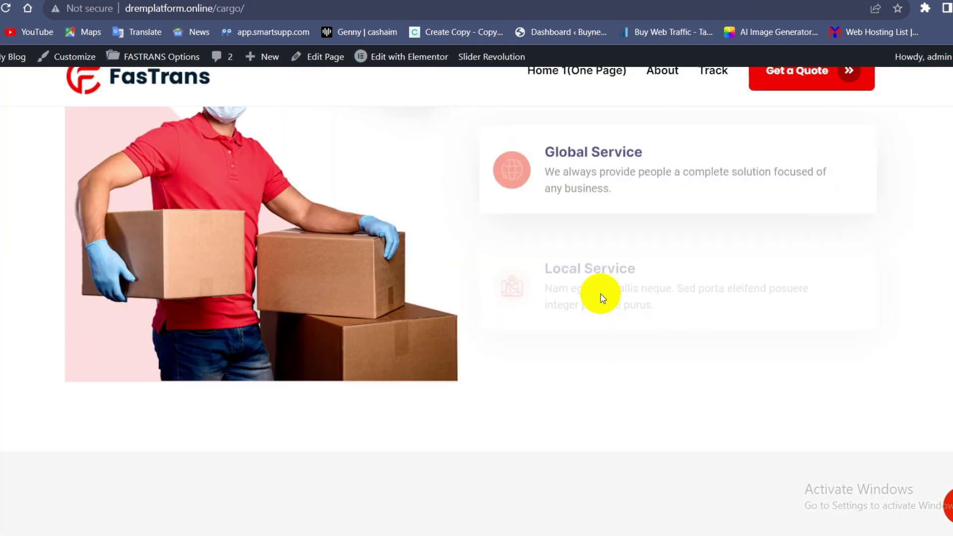
pyautogui.scroll(-15, 601, 298)
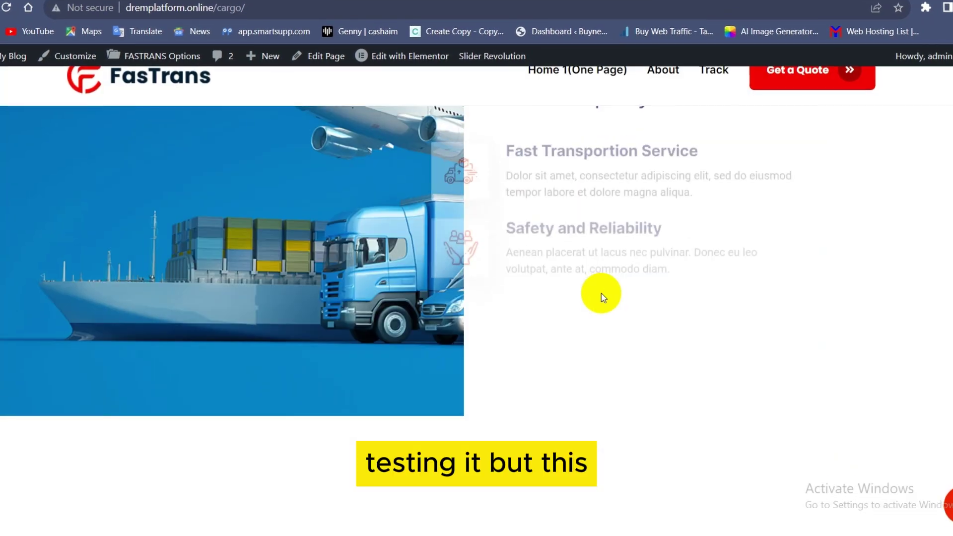
pyautogui.scroll(-10, 603, 297)
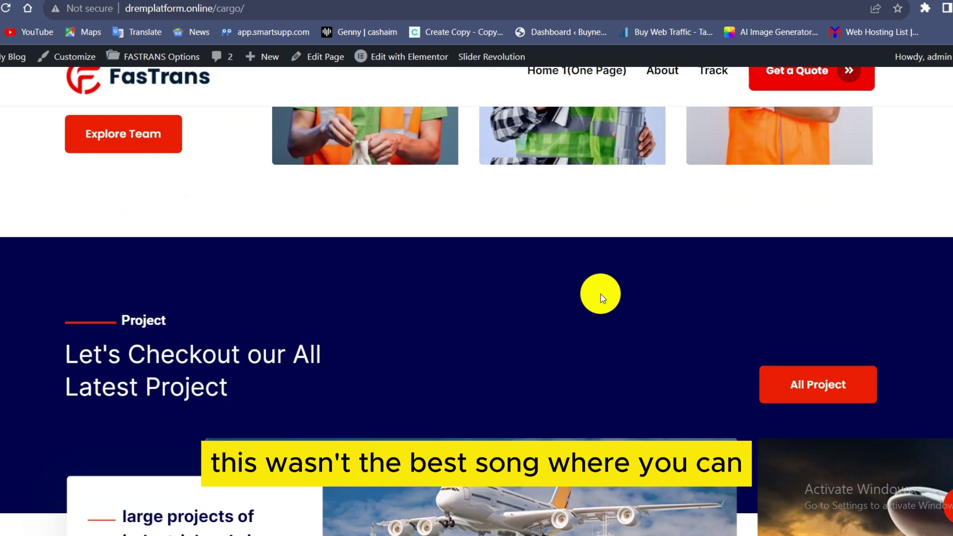
pyautogui.scroll(-10, 581, 298)
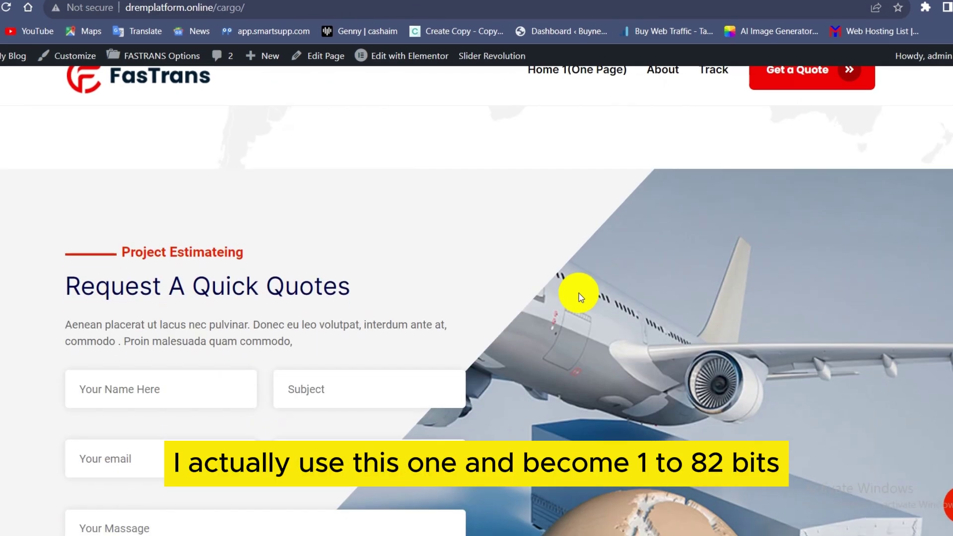
pyautogui.moveTo(432, 53)
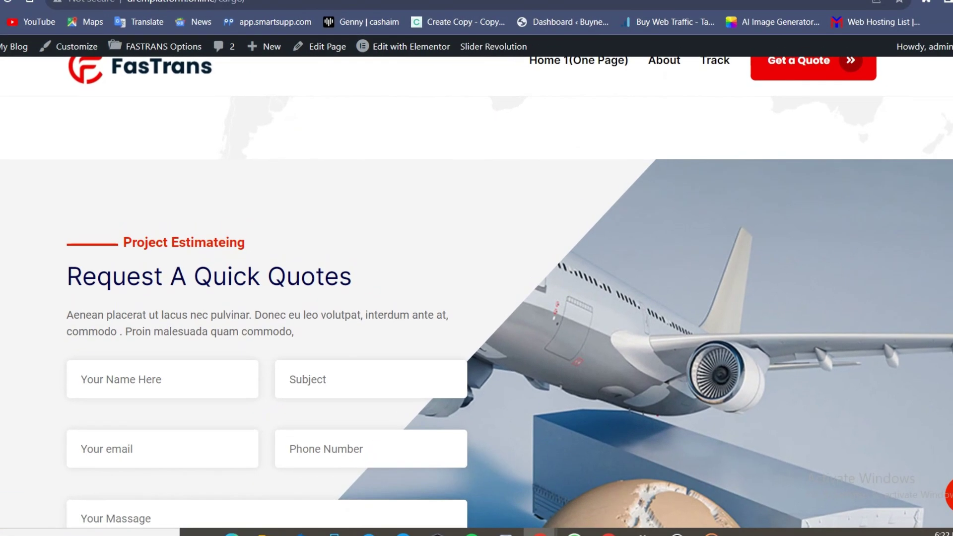
# Compare the plain blog and FasTrans theme demo, then return to the cargo site's Reading Settings.
pyautogui.press('F5')
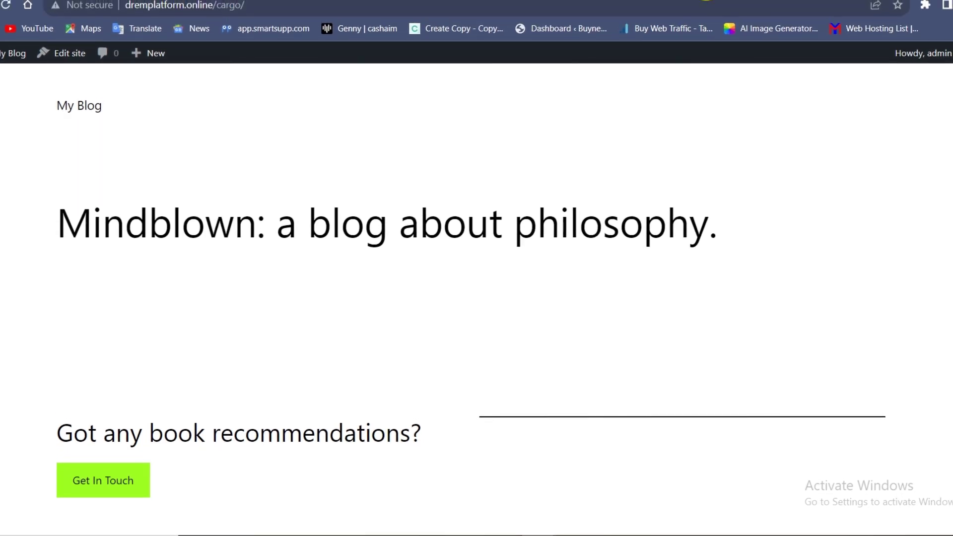
pyautogui.click(713, 2)
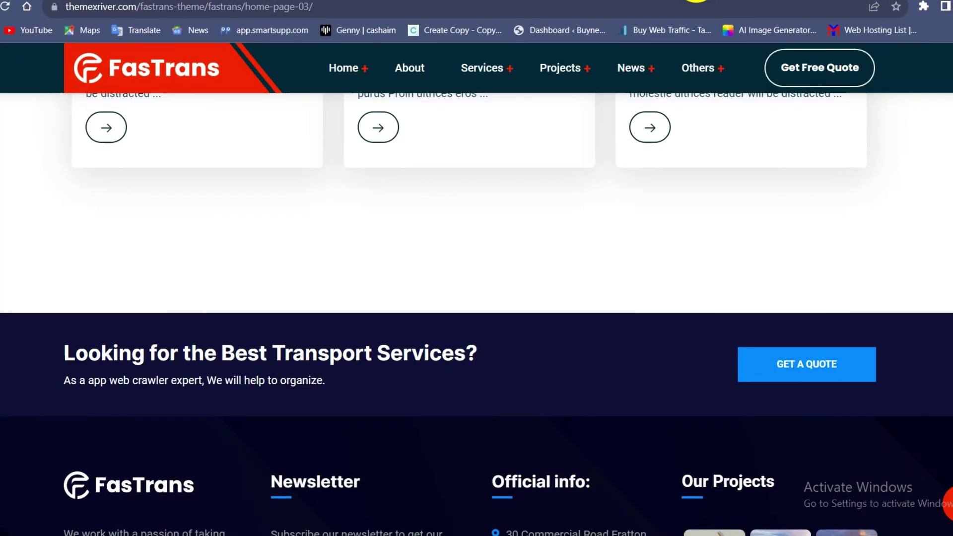
pyautogui.hotkey('ctrl', 'Tab')
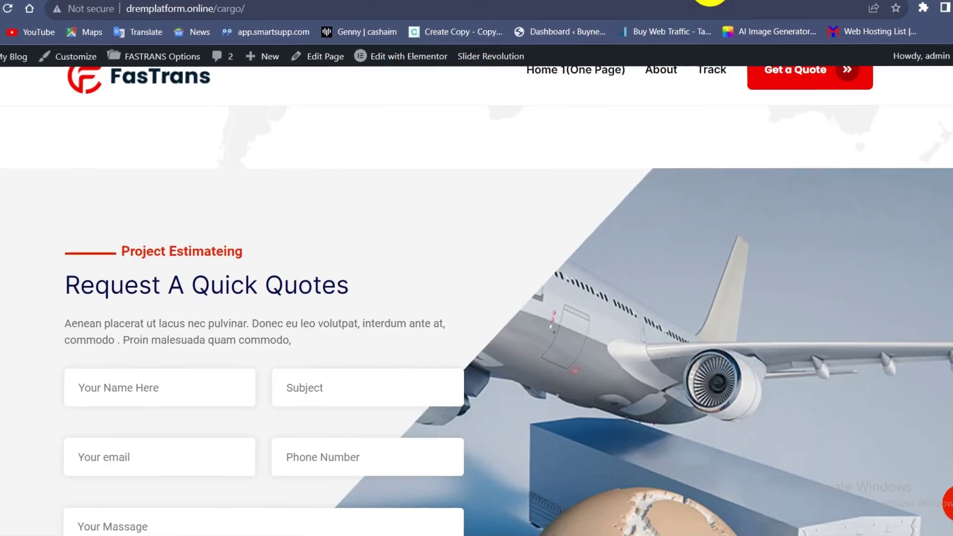
pyautogui.hotkey('ctrl', 'Tab')
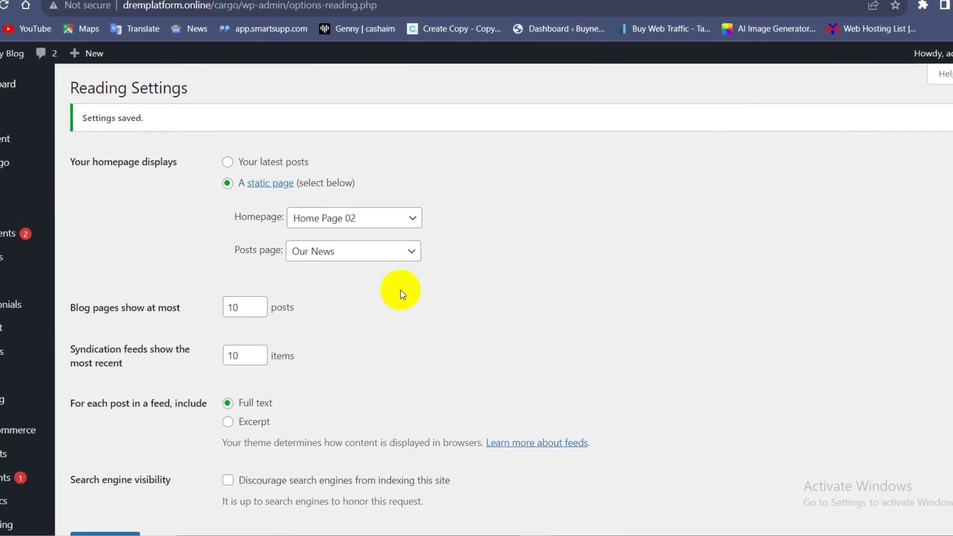
# Choose Home Page 03 as the static homepage and save the setting.
pyautogui.click(375, 208)
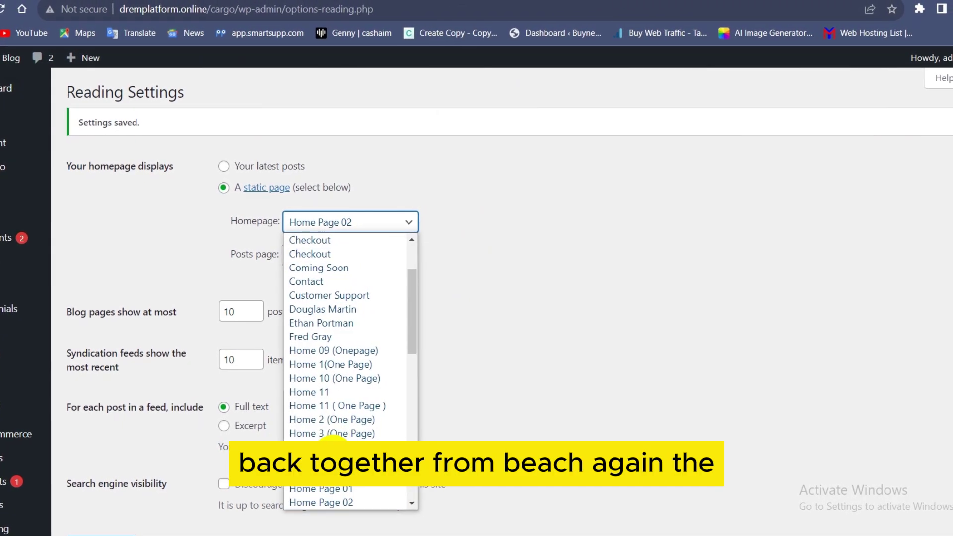
pyautogui.scroll(-7, 341, 366)
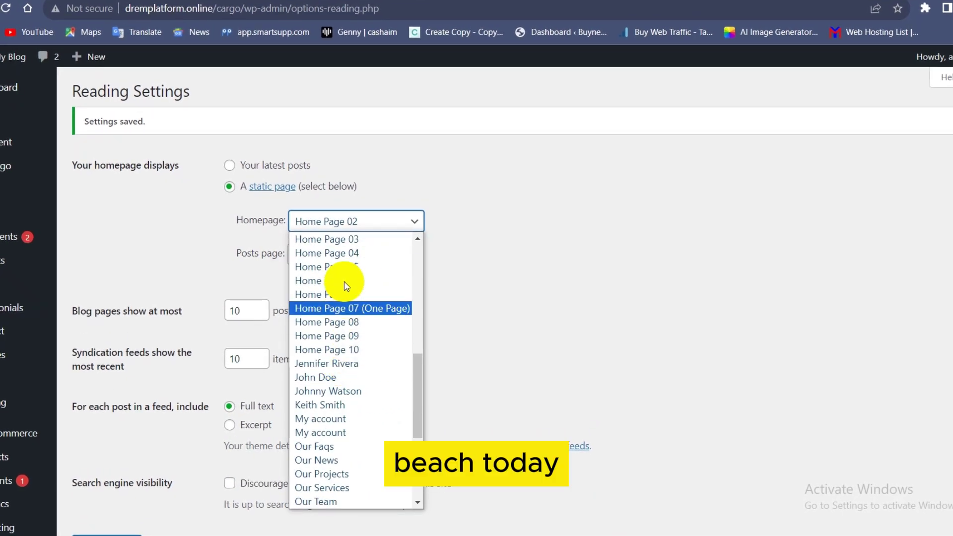
pyautogui.click(343, 239)
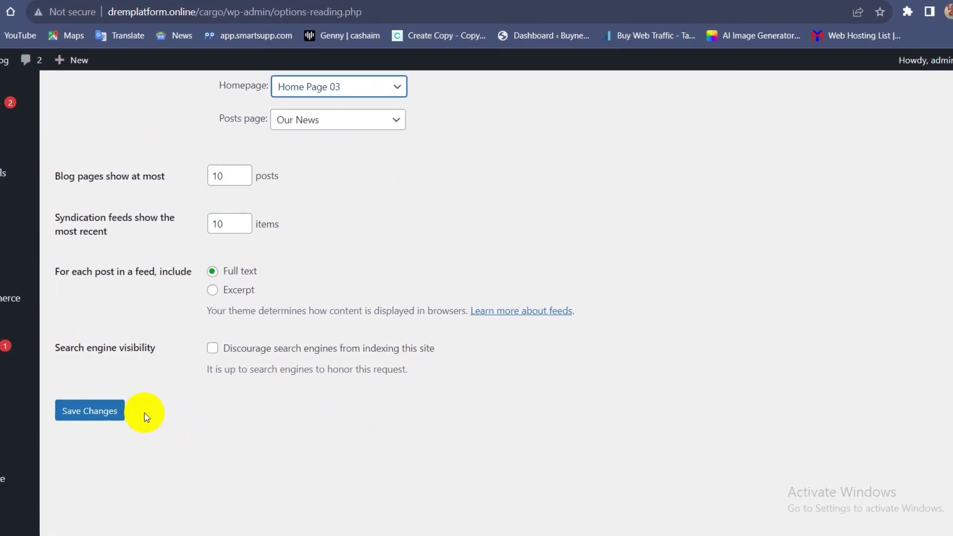
pyautogui.click(127, 470)
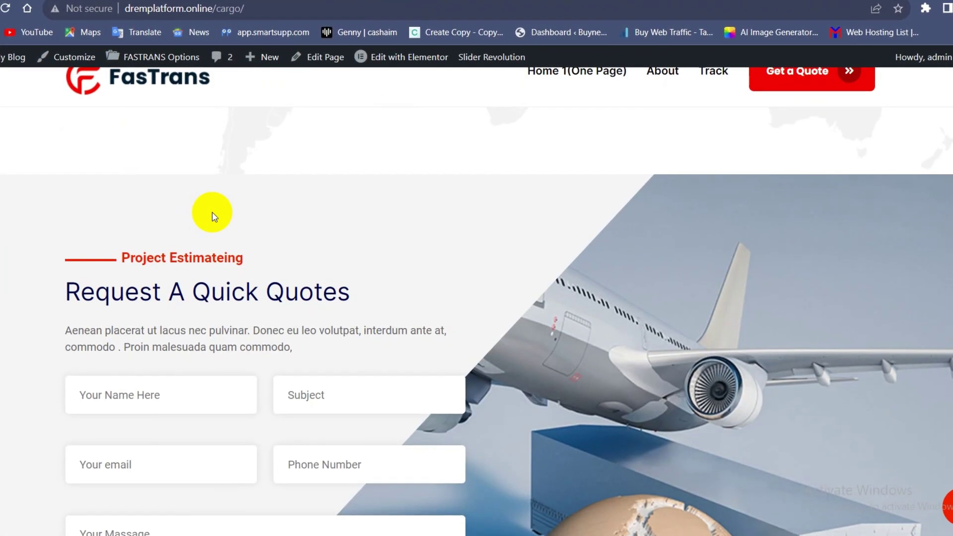
# Reload the front page and scroll to the top to see Home Page 03's 'Shipping Products' hero.
pyautogui.scroll(-15, 212, 212)
pyautogui.scroll(12, 212, 205)
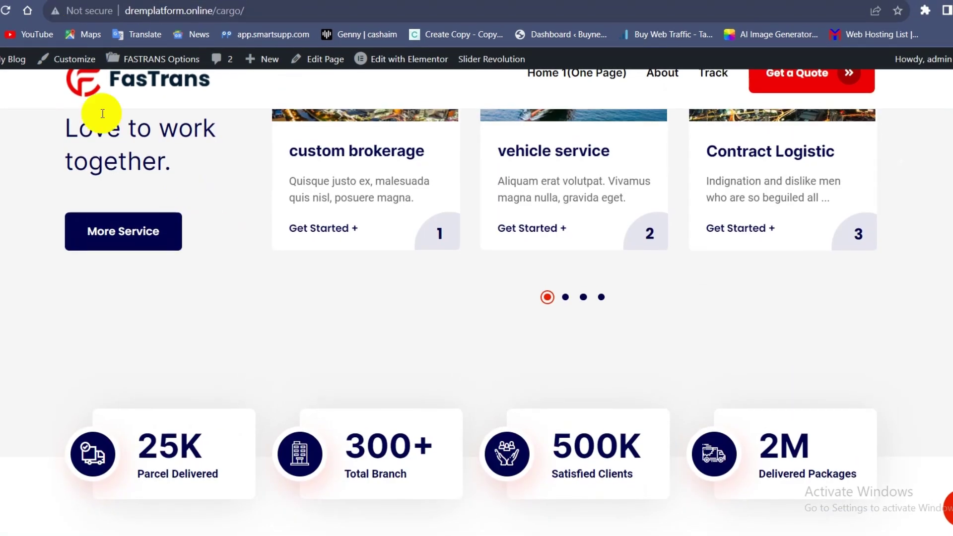
pyautogui.click(2, 39)
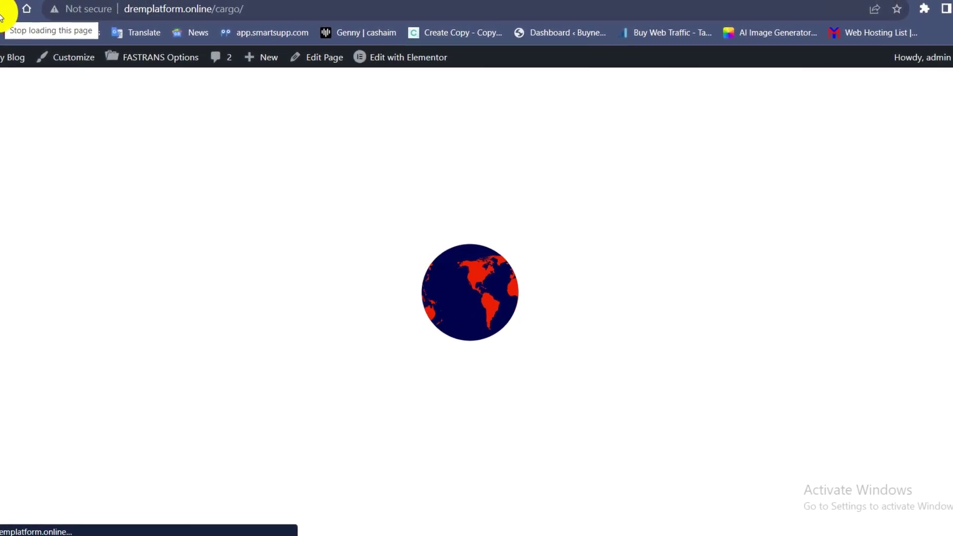
pyautogui.scroll(15, 440, 279)
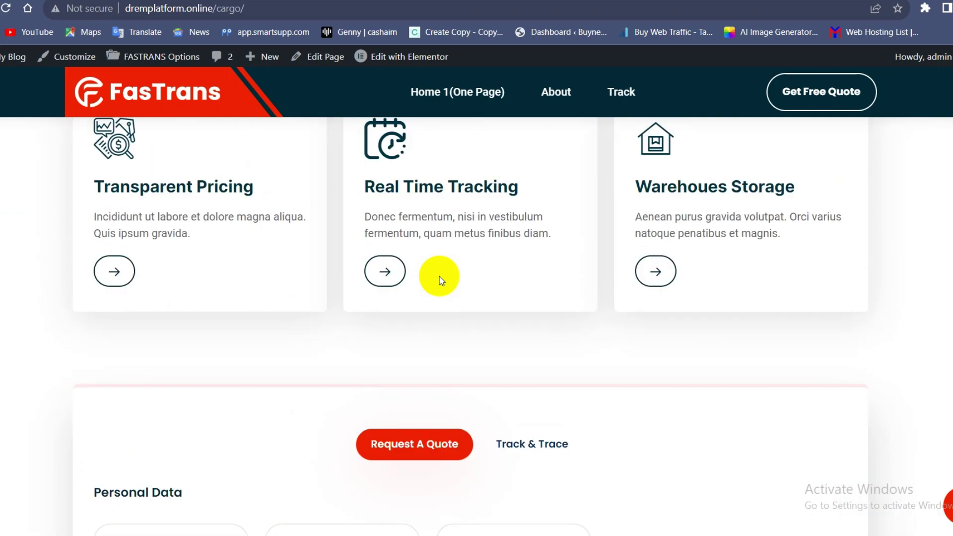
pyautogui.scroll(5, 440, 280)
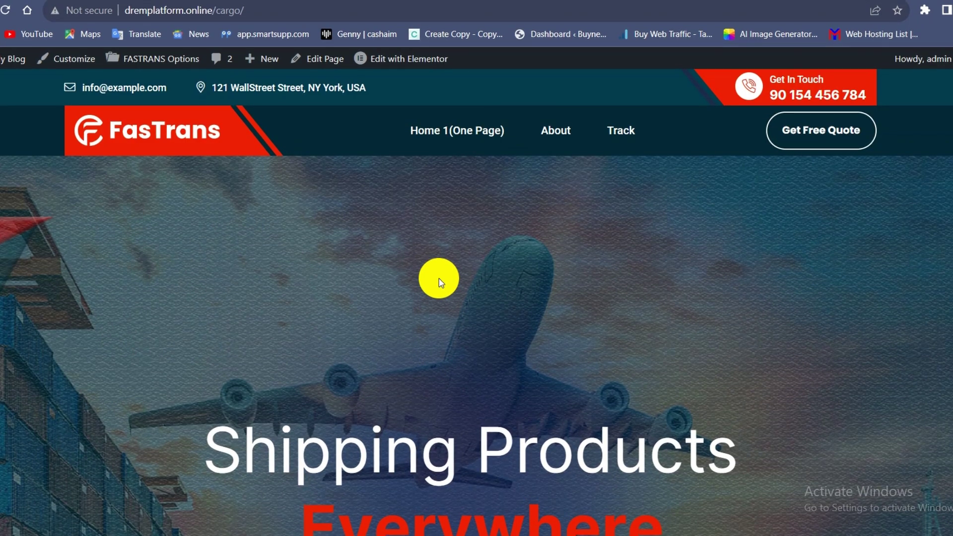
pyautogui.scroll(-2, 436, 278)
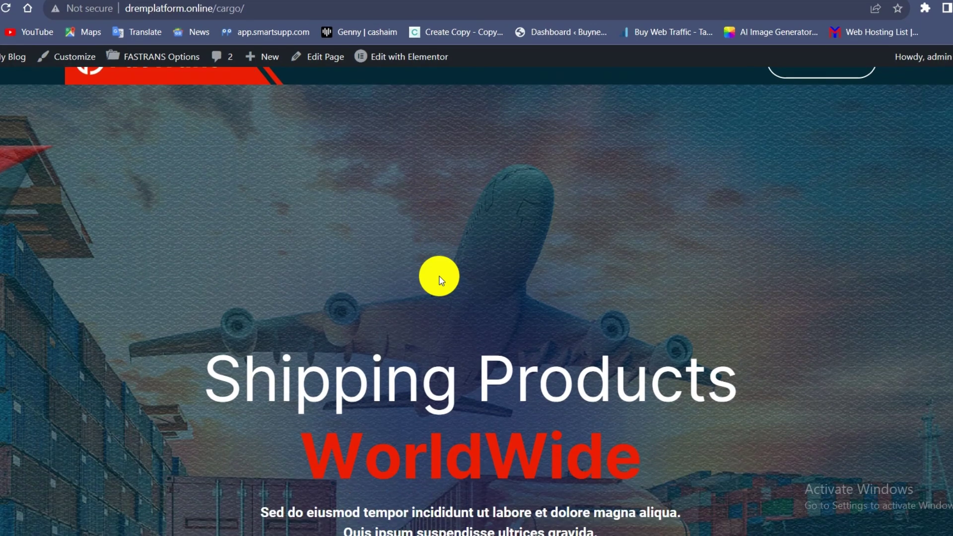
pyautogui.scroll(2, 437, 279)
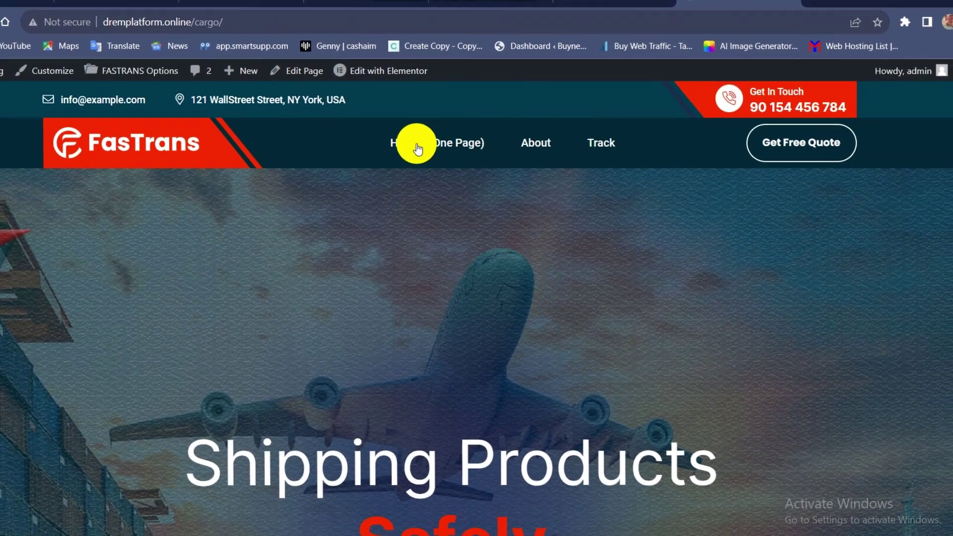
pyautogui.click(435, 132)
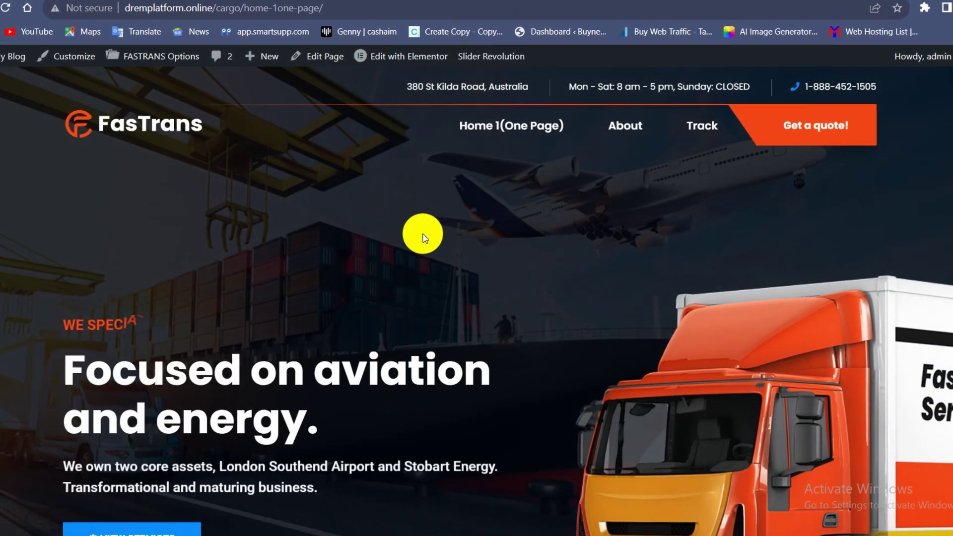
pyautogui.scroll(-4, 425, 238)
pyautogui.scroll(-3, 422, 250)
pyautogui.scroll(7, 201, 148)
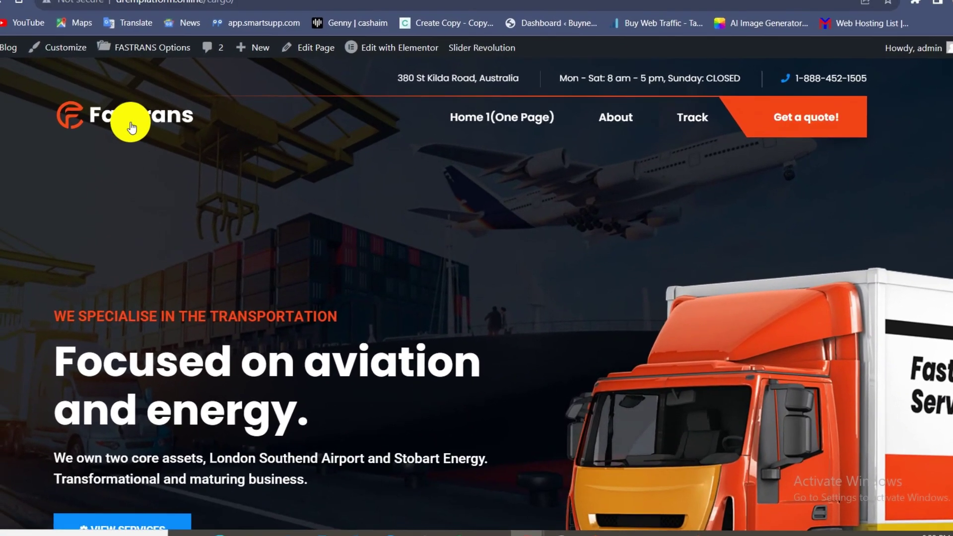
pyautogui.click(132, 128)
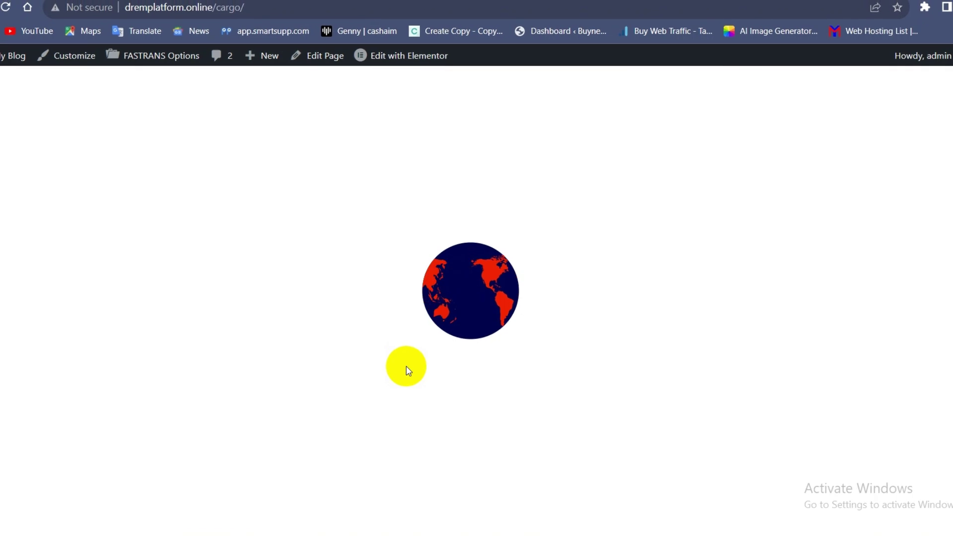
pyautogui.scroll(-10, 443, 330)
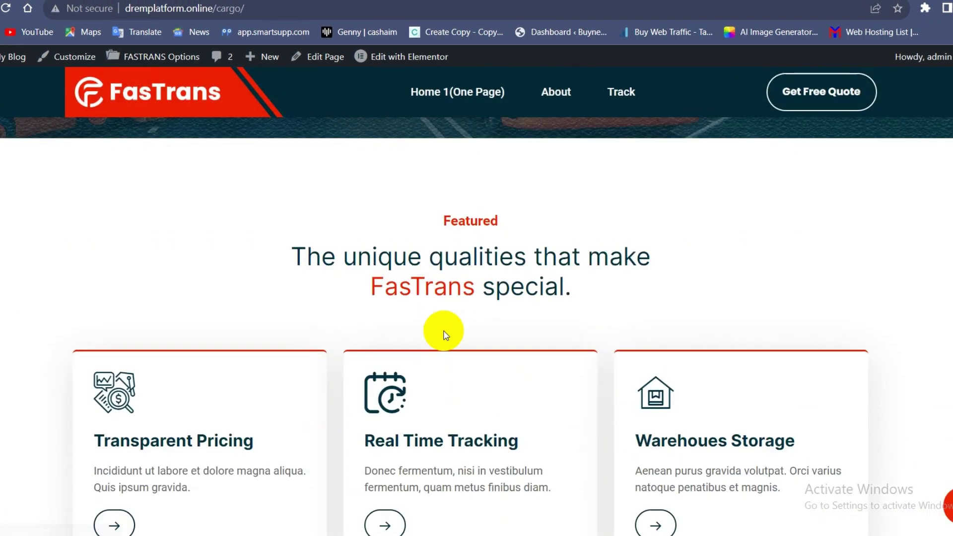
pyautogui.scroll(-15, 443, 334)
pyautogui.scroll(8, 440, 334)
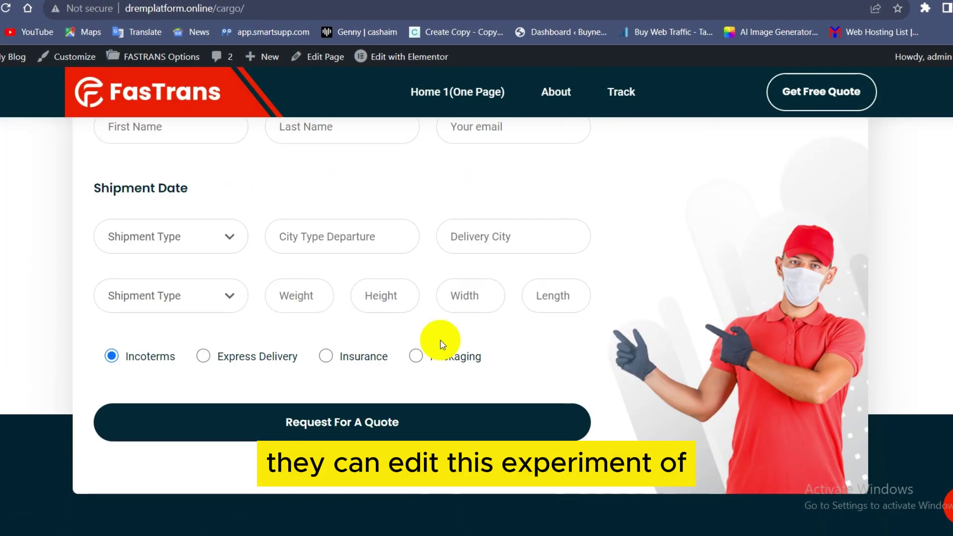
pyautogui.scroll(15, 443, 344)
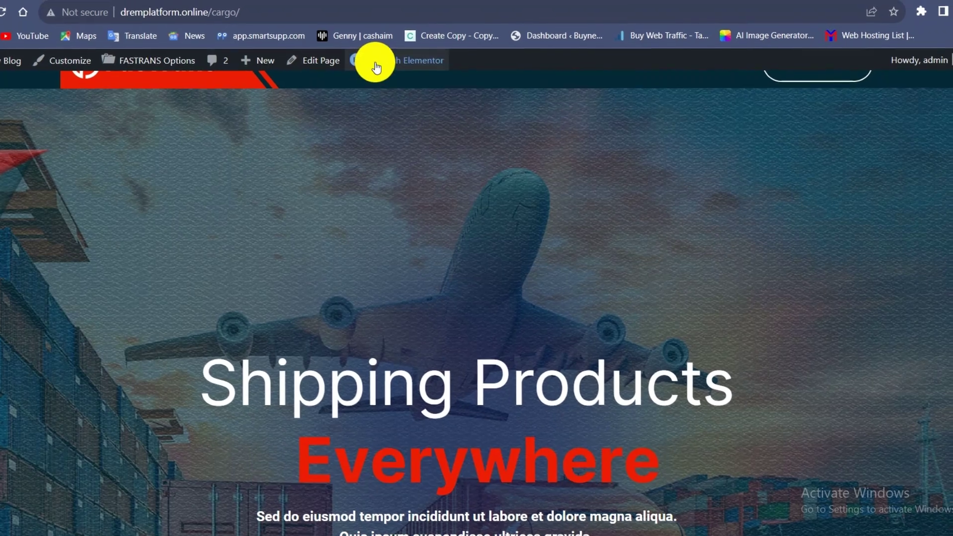
# Edit the front page with Elementor and dismiss What's New by activating the Flexbox Container.
pyautogui.click(376, 66)
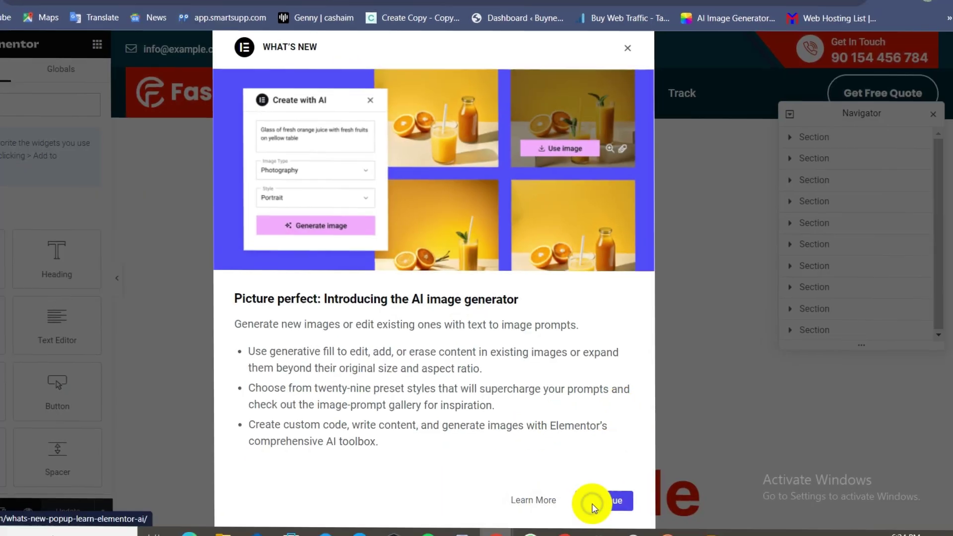
pyautogui.click(637, 517)
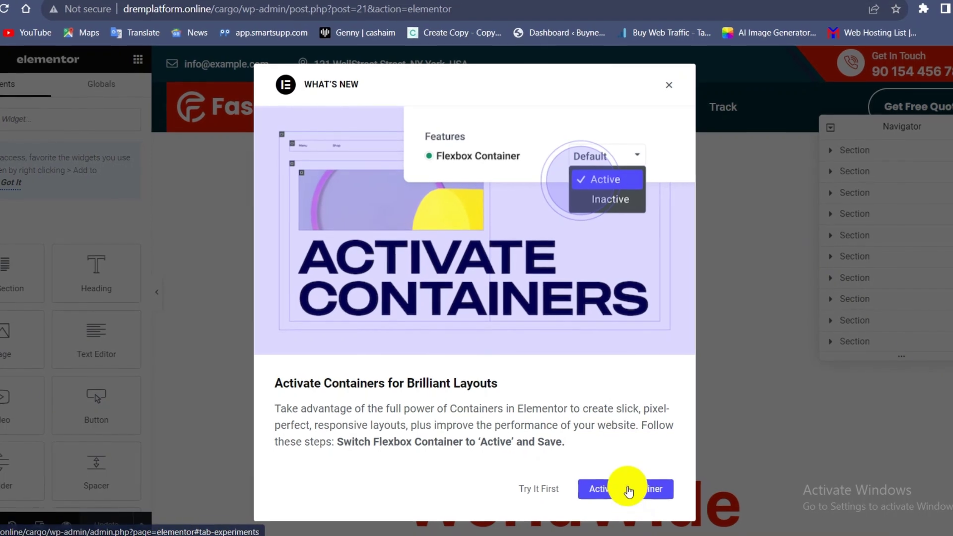
pyautogui.click(630, 492)
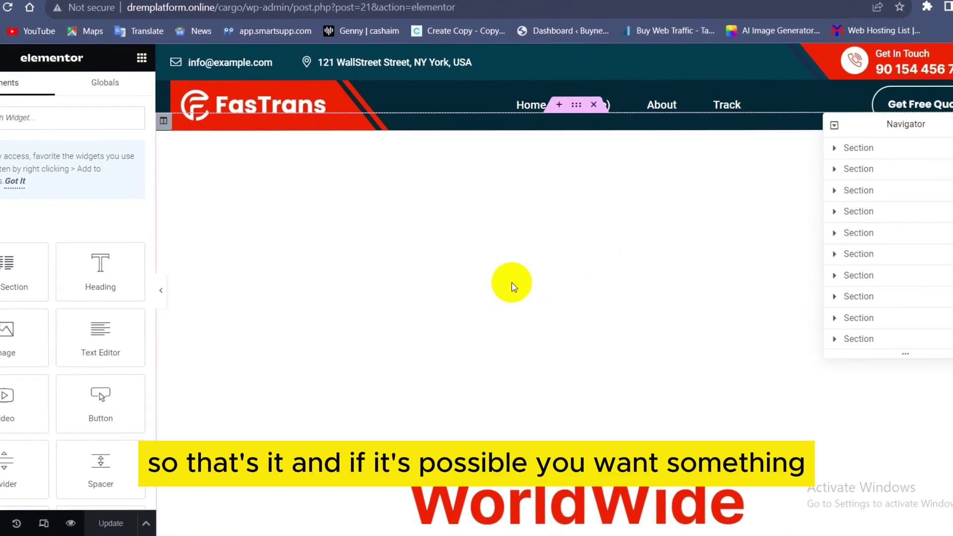
# Select the What We Do section on the canvas to edit its What We Do V2 widget settings.
pyautogui.scroll(-10, 512, 279)
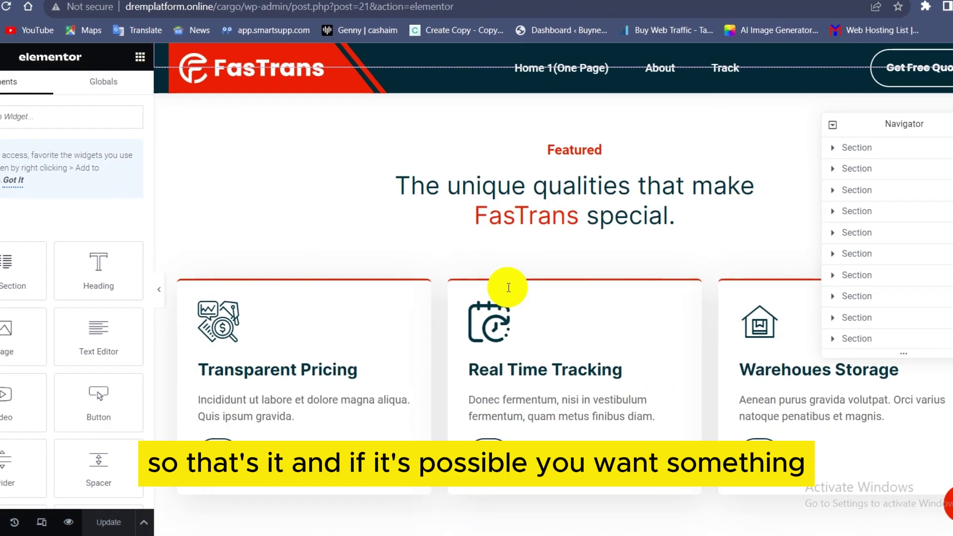
pyautogui.scroll(-3, 509, 288)
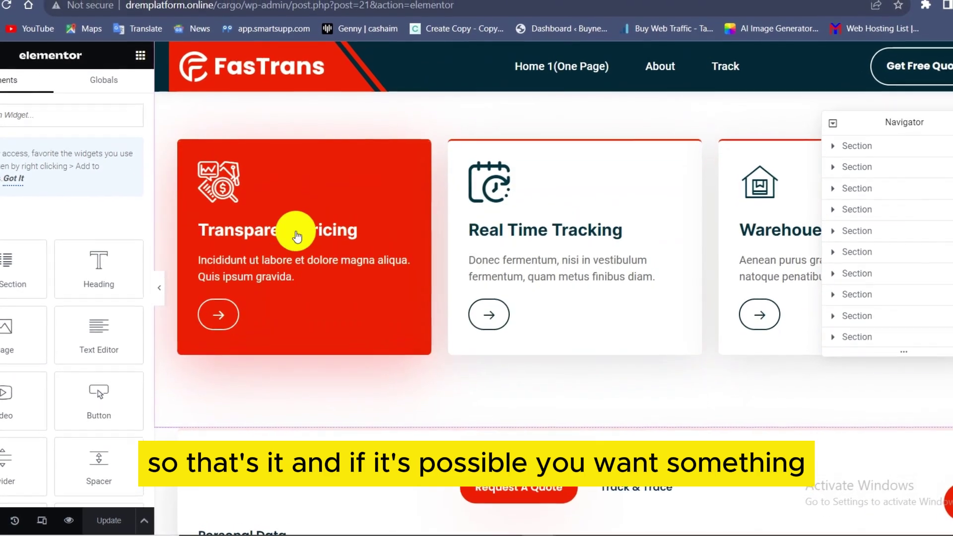
pyautogui.scroll(-8, 499, 314)
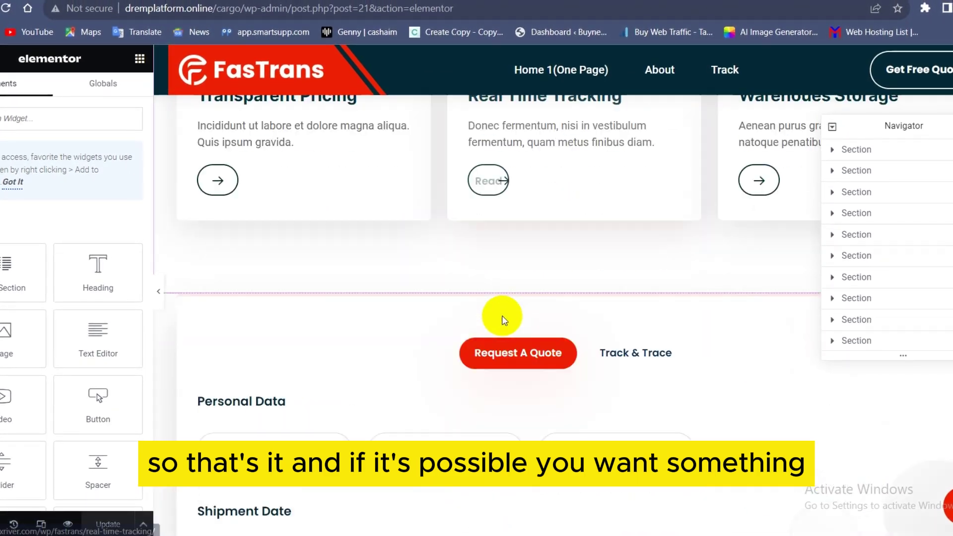
pyautogui.scroll(-8, 503, 318)
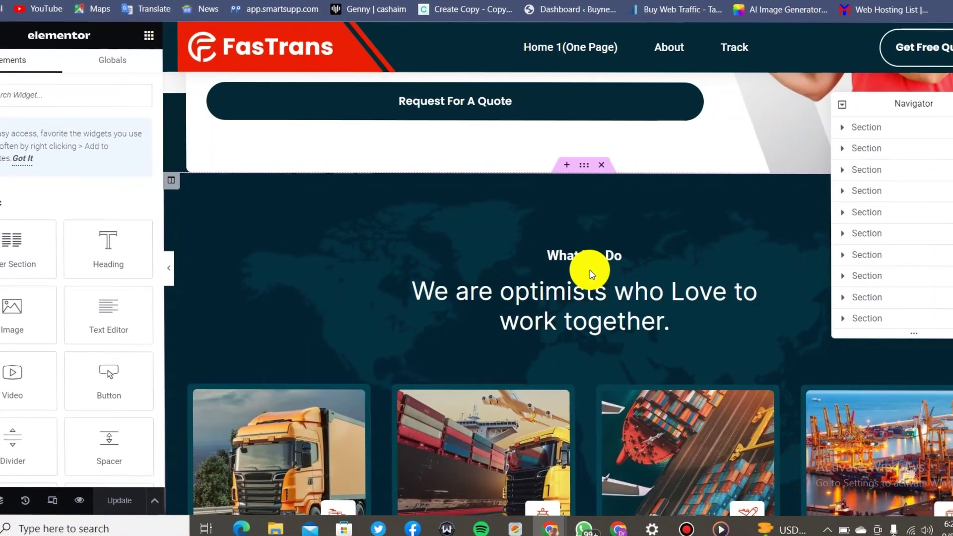
pyautogui.click(584, 289)
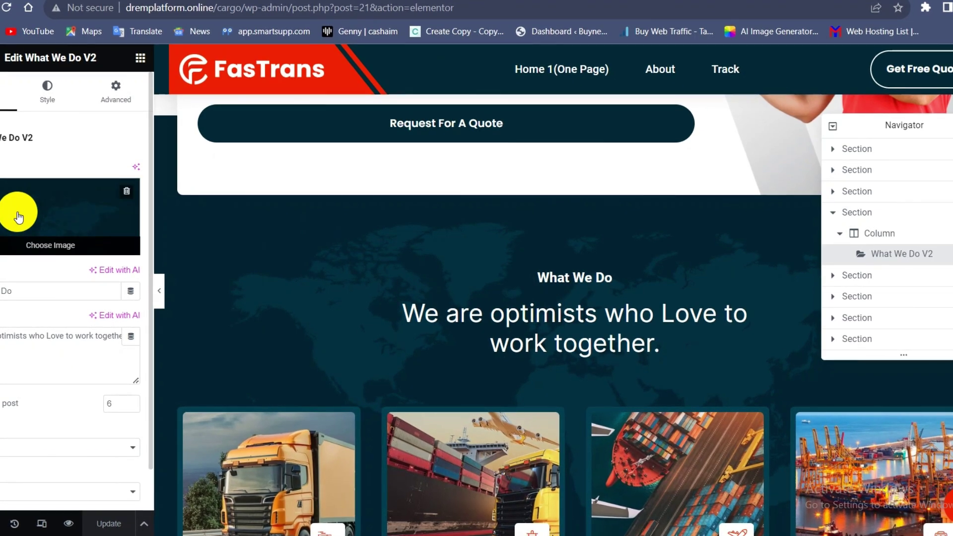
pyautogui.scroll(-10, 517, 350)
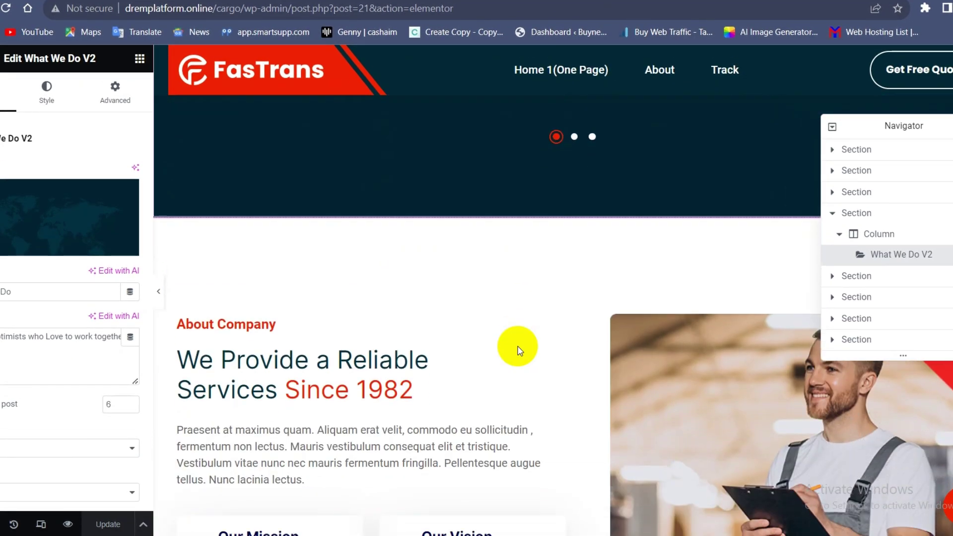
pyautogui.scroll(-12, 518, 350)
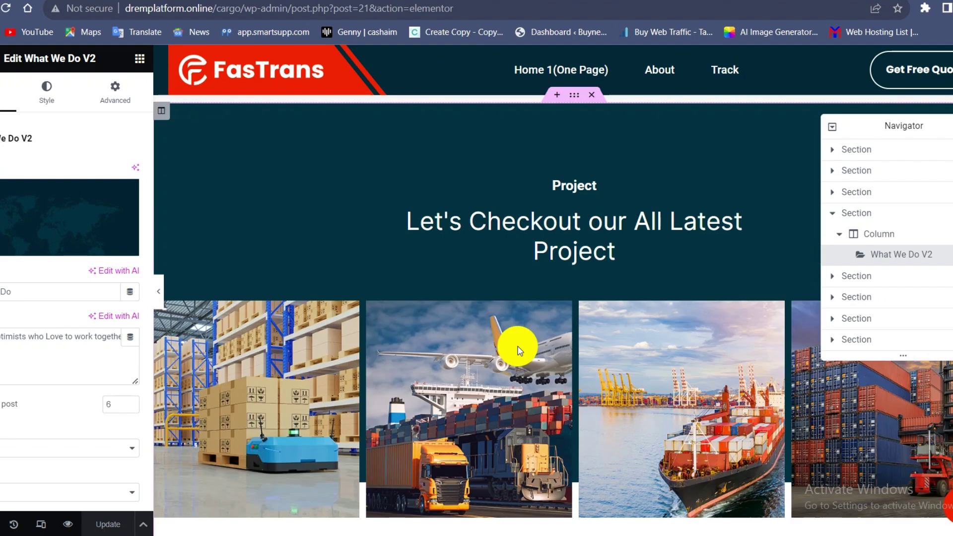
pyautogui.scroll(-12, 517, 350)
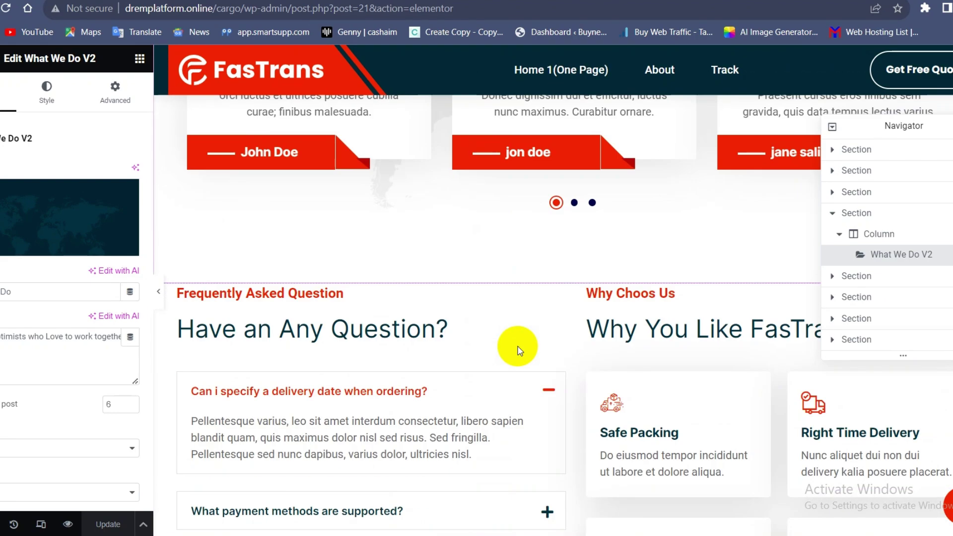
pyautogui.scroll(-4, 517, 351)
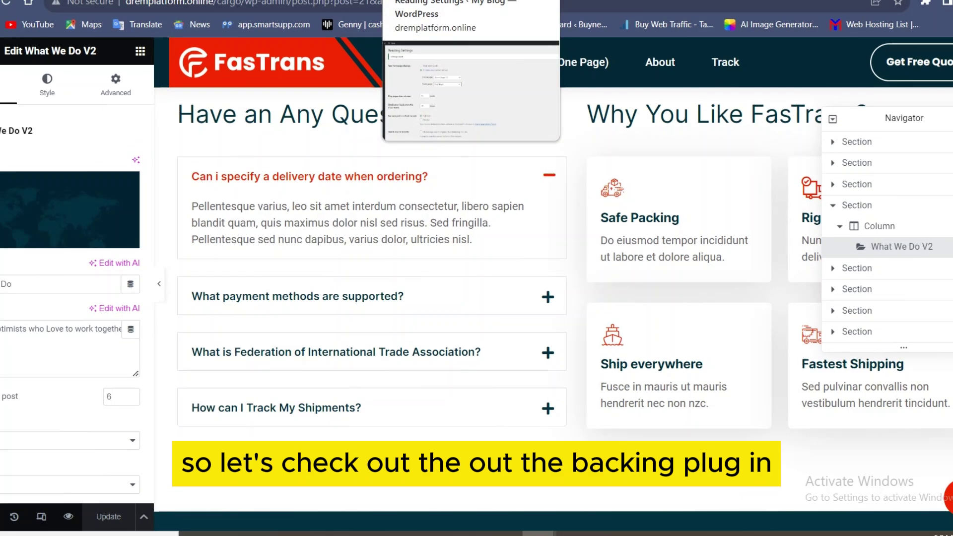
# Back in the WordPress admin, start a new shipment from the Cargo/Shipment All Shipment list.
pyautogui.click(571, 1)
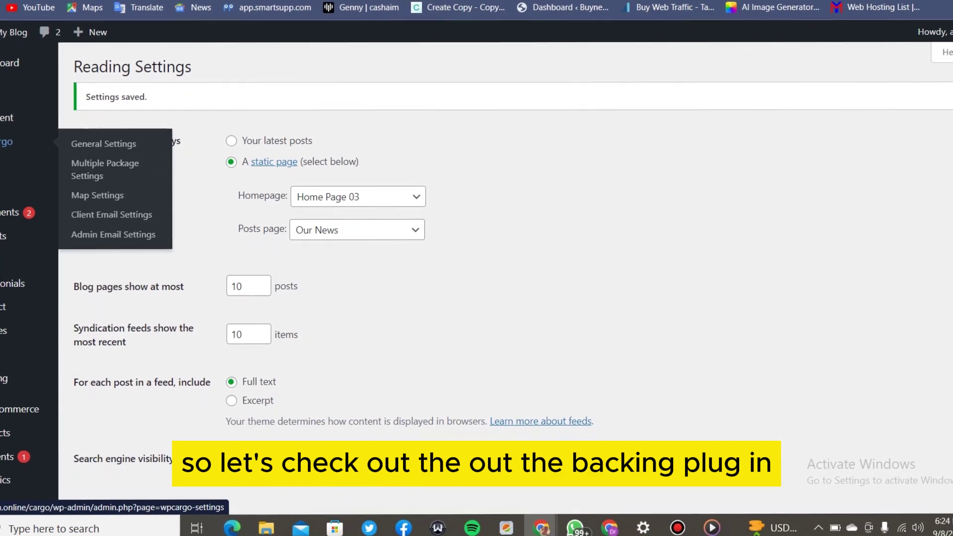
pyautogui.moveTo(3, 130)
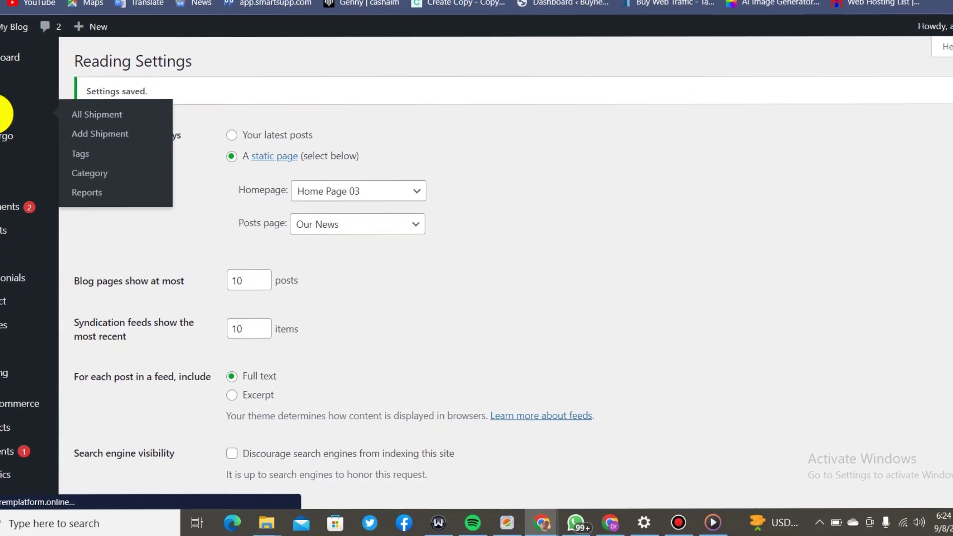
pyautogui.click(3, 113)
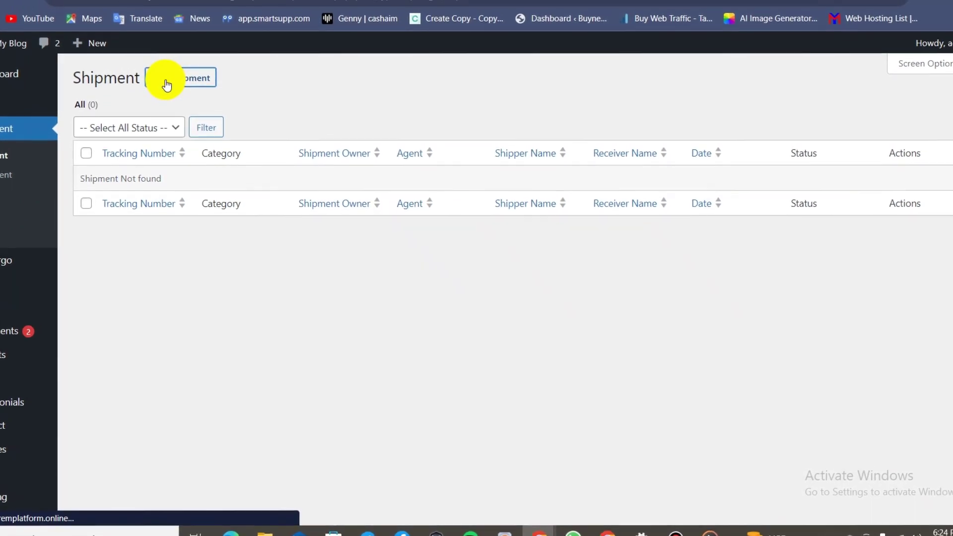
pyautogui.click(166, 84)
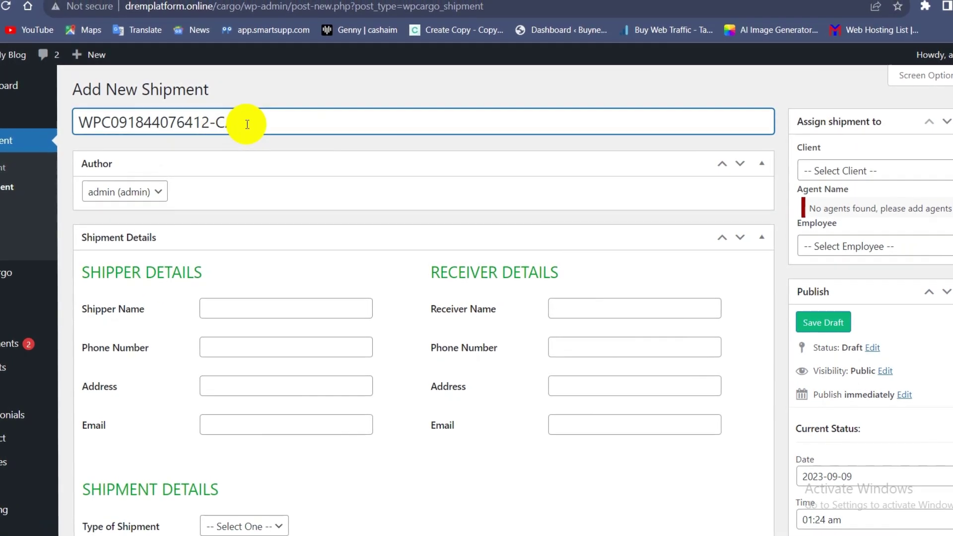
# Autofill the shipper's name, phone, address and e-mail from saved suggestions.
pyautogui.scroll(-1, 248, 239)
pyautogui.click(251, 310)
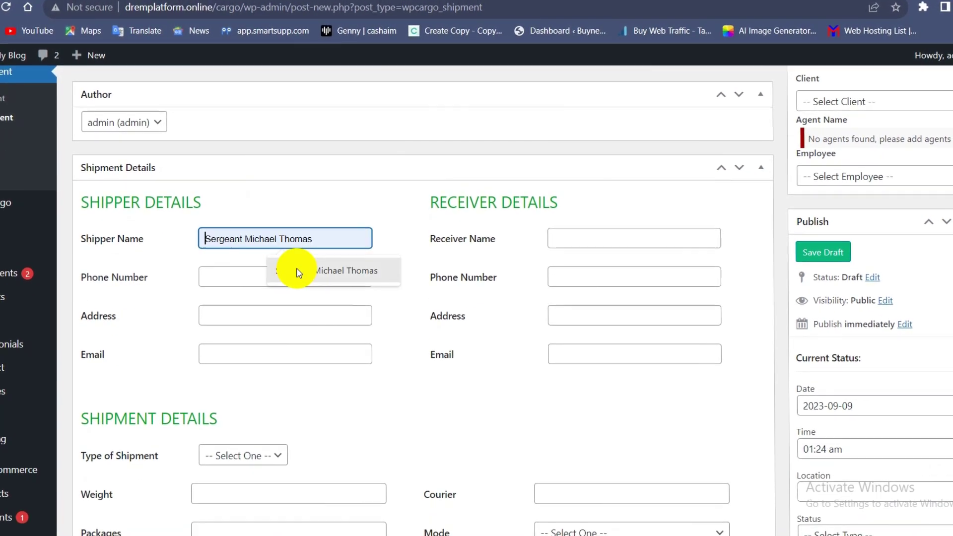
pyautogui.click(293, 271)
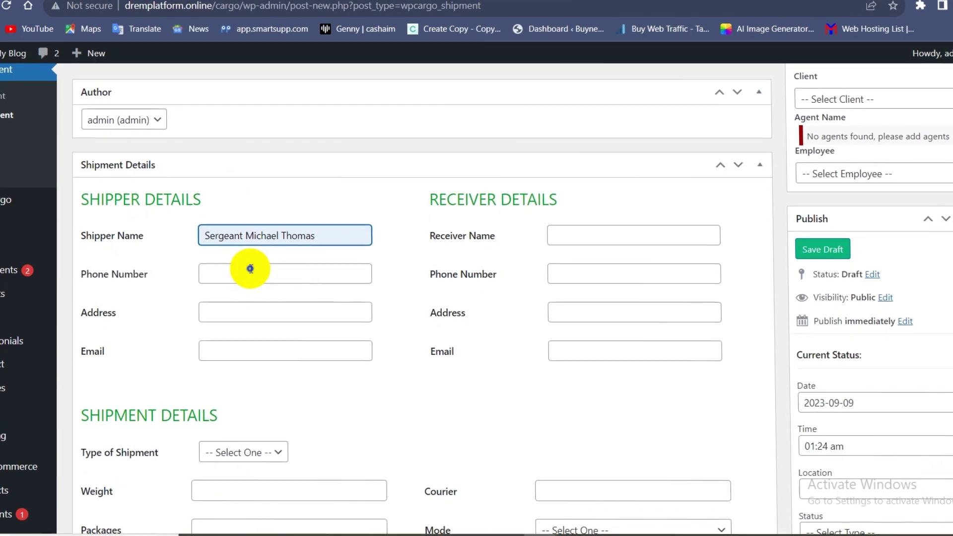
pyautogui.click(249, 275)
# Fill in the receiver's name, phone number, address and e-mail from saved suggestions.
pyautogui.click(552, 229)
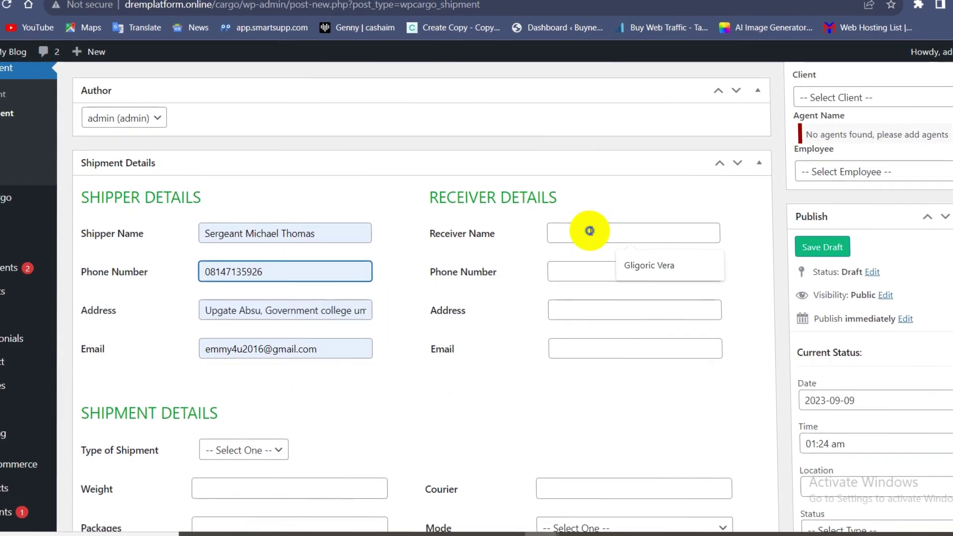
pyautogui.click(638, 266)
pyautogui.click(602, 269)
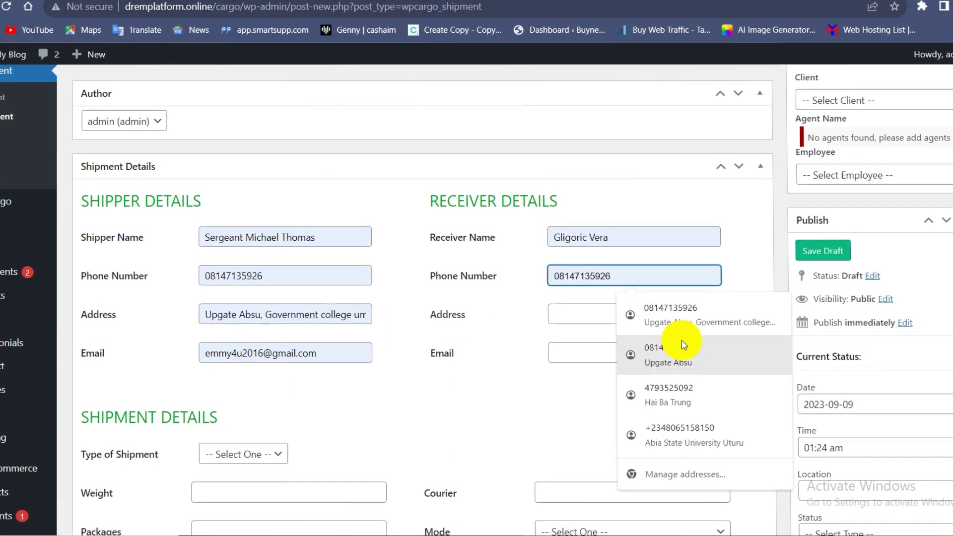
pyautogui.click(684, 357)
pyautogui.click(661, 316)
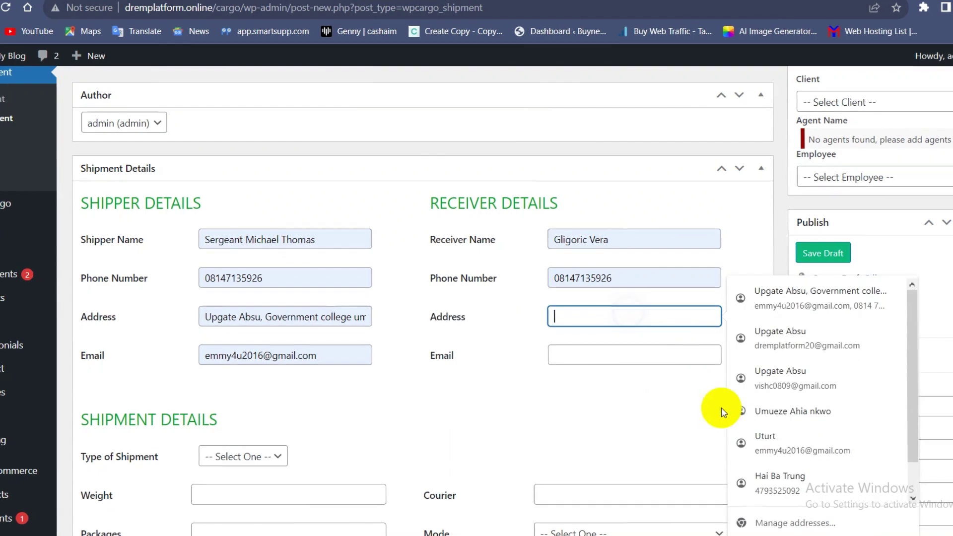
pyautogui.click(777, 417)
pyautogui.click(625, 359)
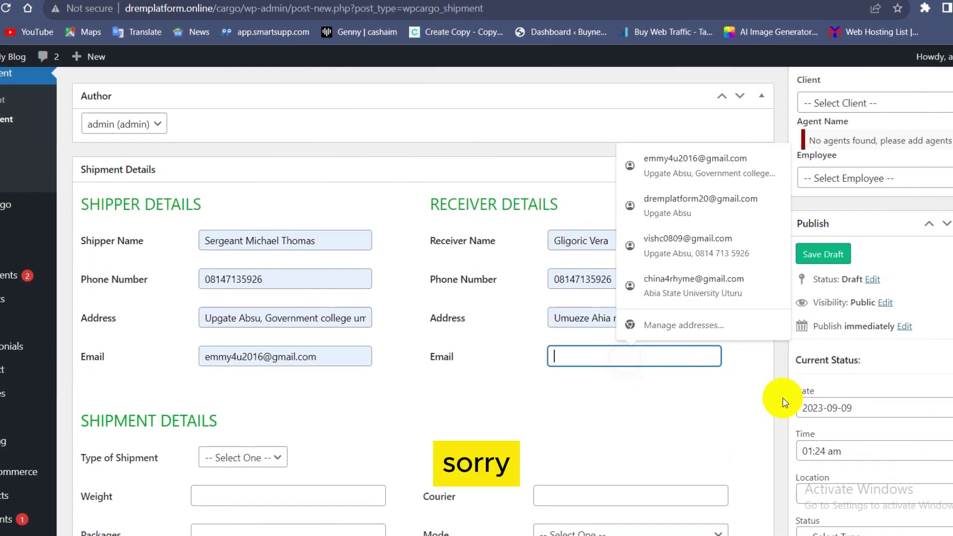
pyautogui.click(713, 238)
# Set weight to 7.9kg, packages to one, and courier to trusted Delivery Company.
pyautogui.scroll(-5, 534, 356)
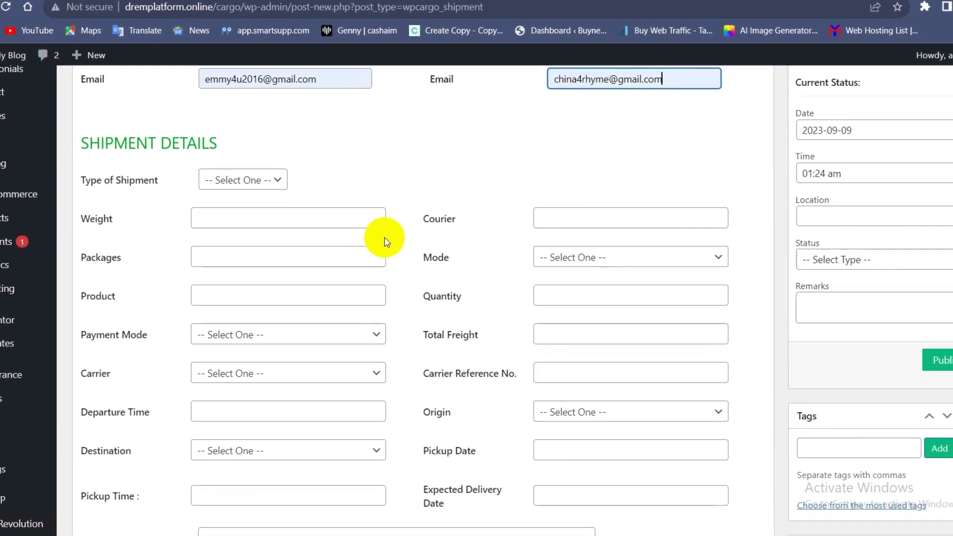
pyautogui.click(270, 234)
pyautogui.click(296, 232)
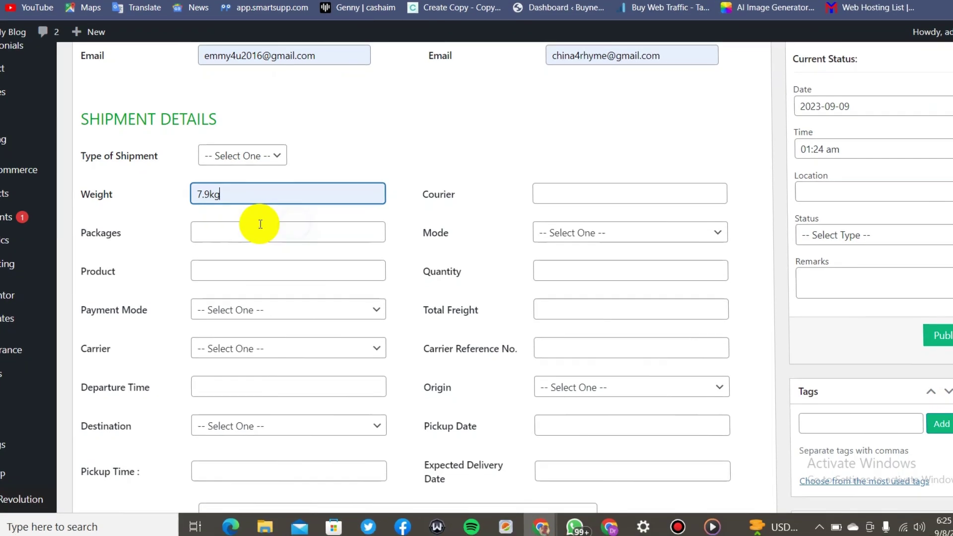
pyautogui.click(276, 235)
pyautogui.click(288, 258)
pyautogui.click(571, 197)
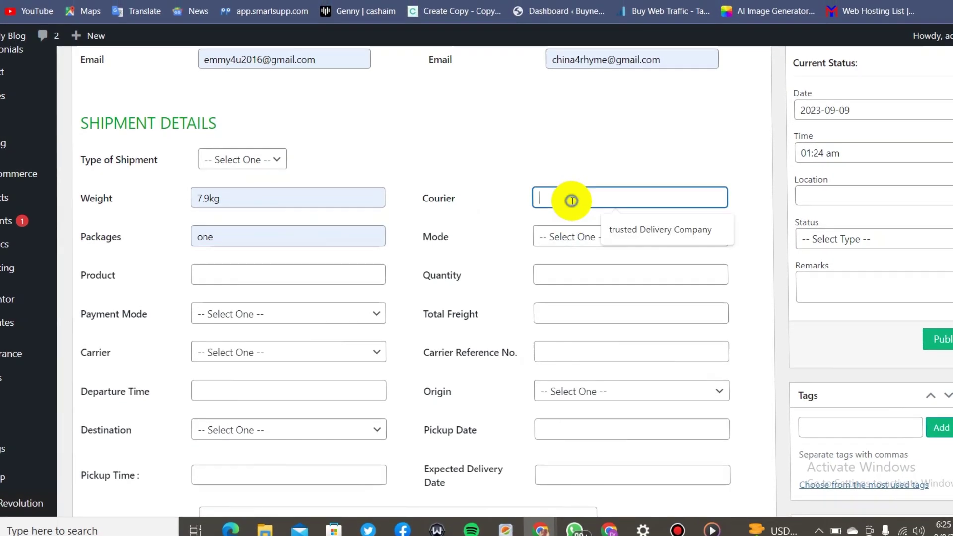
pyautogui.click(634, 234)
# Set the mode to Air Freight, quantity 1, and product 'Valuable items concealed in box'.
pyautogui.click(592, 232)
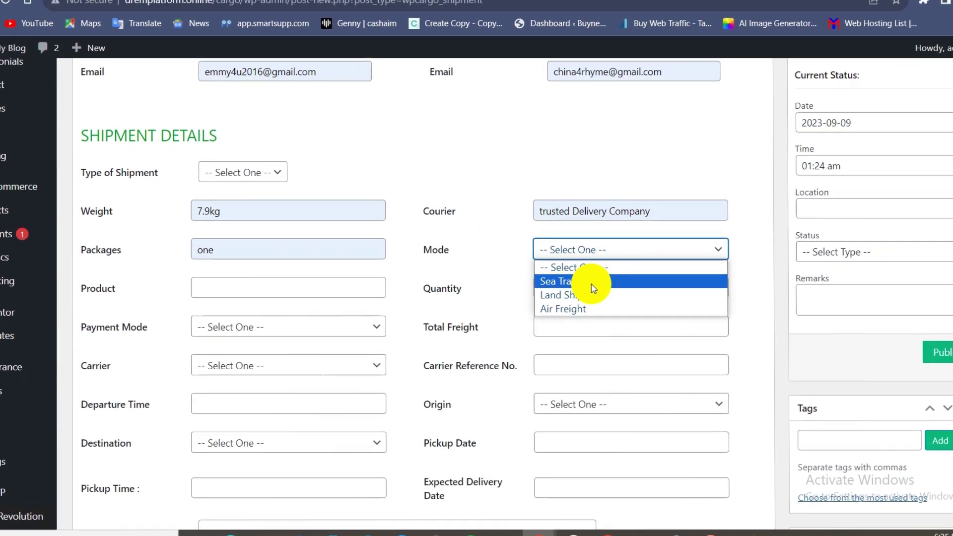
pyautogui.click(591, 282)
pyautogui.click(595, 253)
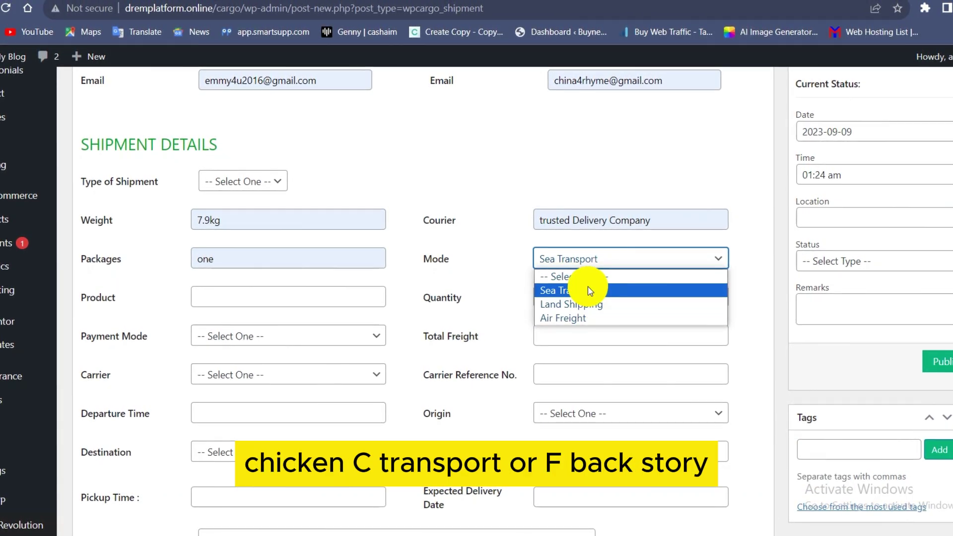
pyautogui.click(588, 320)
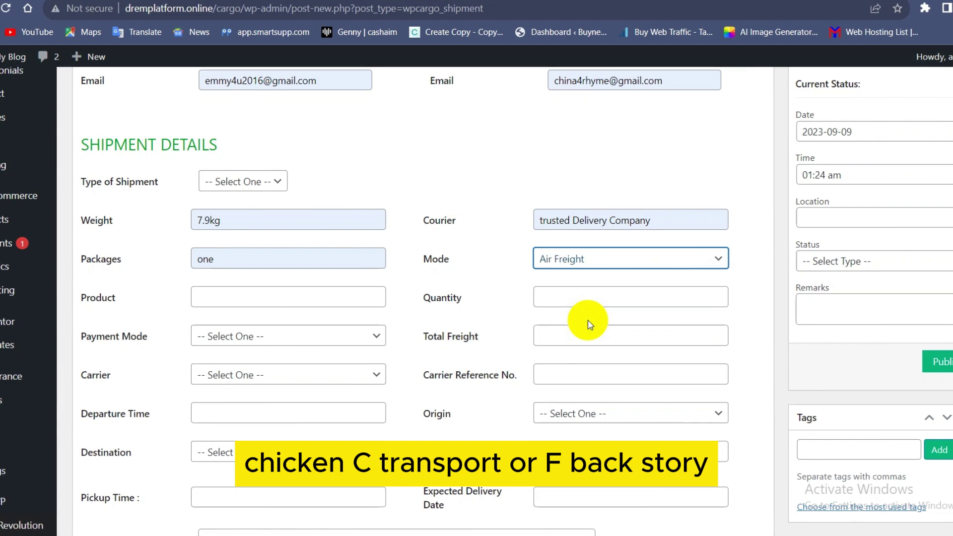
pyautogui.click(588, 295)
pyautogui.write('1')
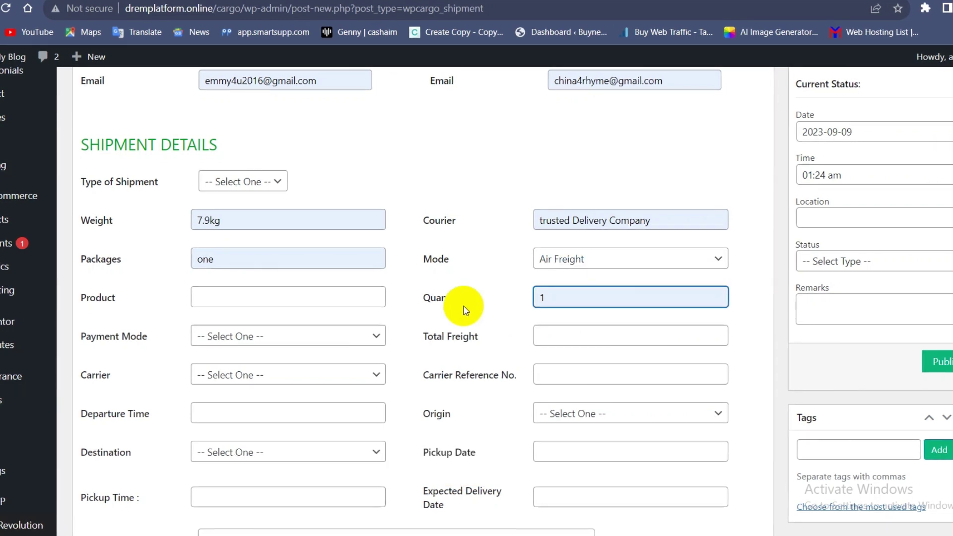
pyautogui.click(323, 330)
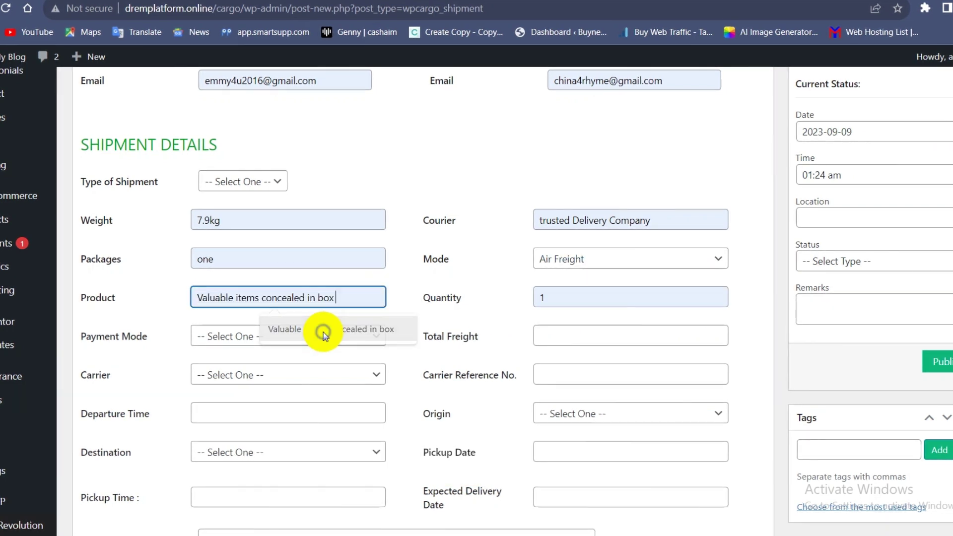
# Set payment to CASH, carrier to USPS, and autofill the carrier reference number.
pyautogui.click(321, 337)
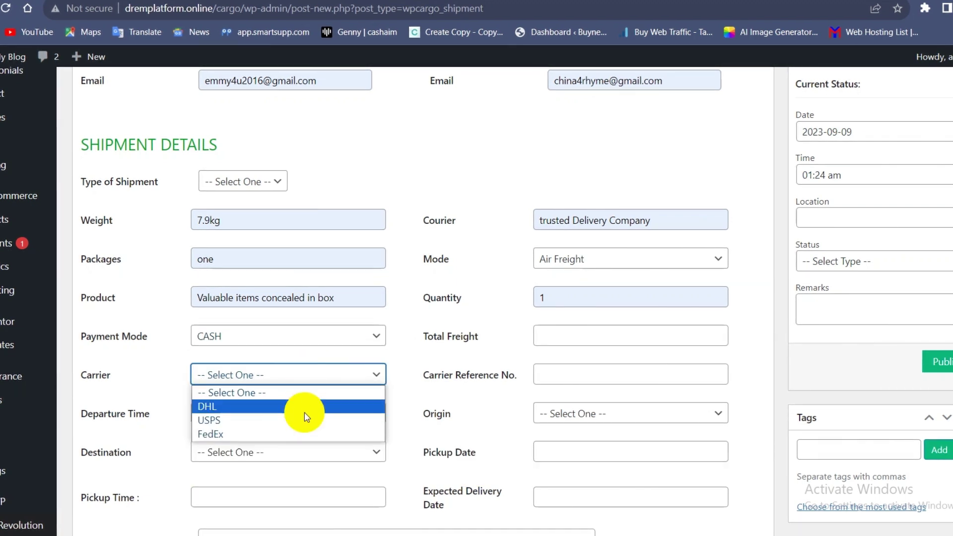
pyautogui.click(305, 418)
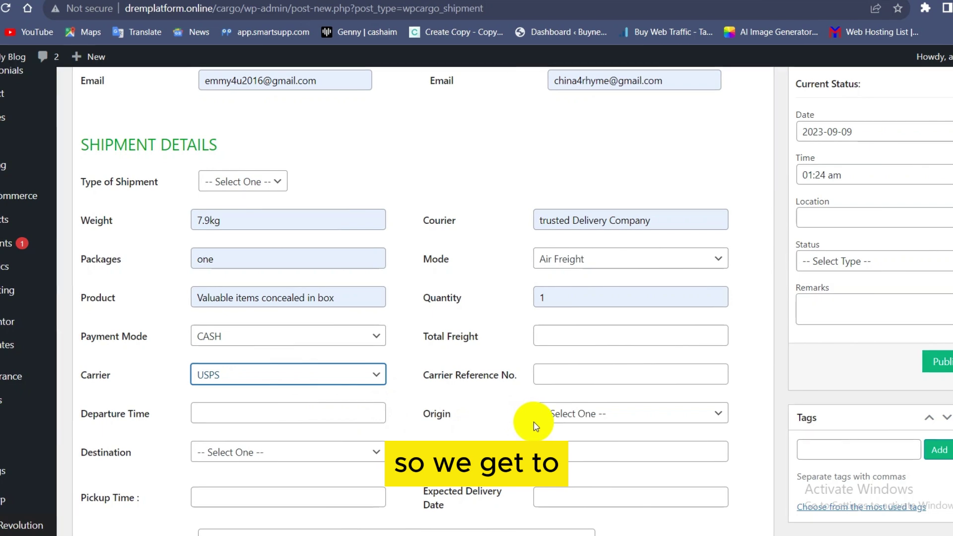
pyautogui.click(557, 379)
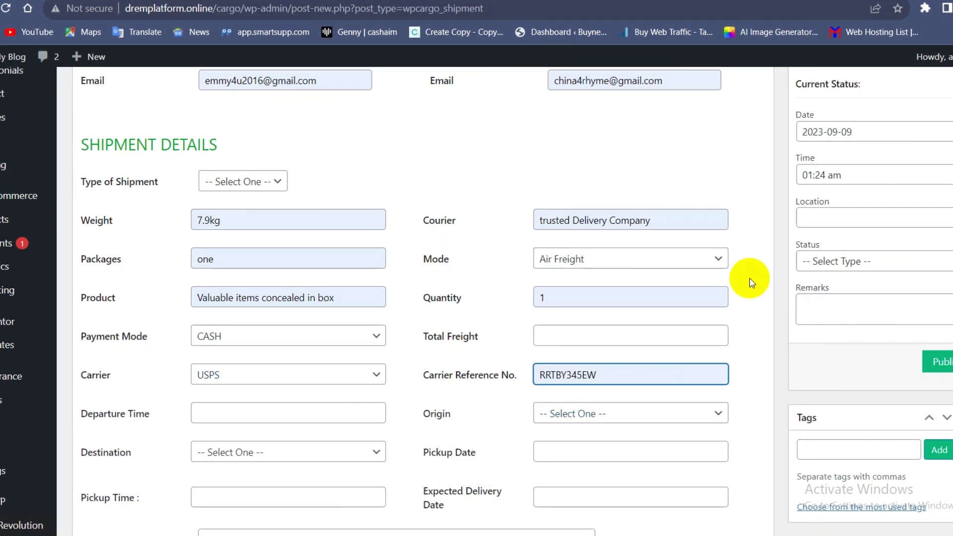
pyautogui.scroll(7, 750, 279)
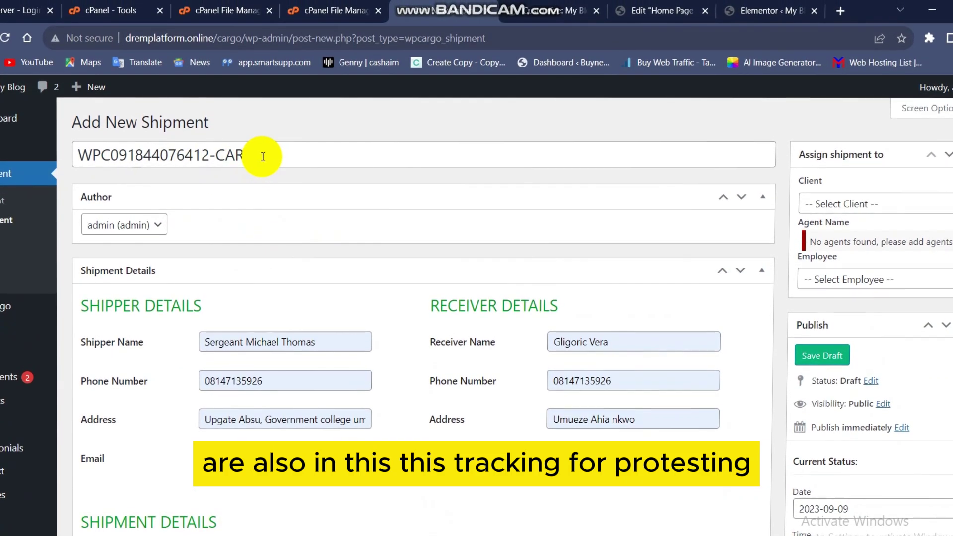
# Select the tracking number in the shipment title and copy it to the clipboard.
pyautogui.moveTo(263, 157); pyautogui.dragTo(81, 142)
pyautogui.rightClick(82, 143)
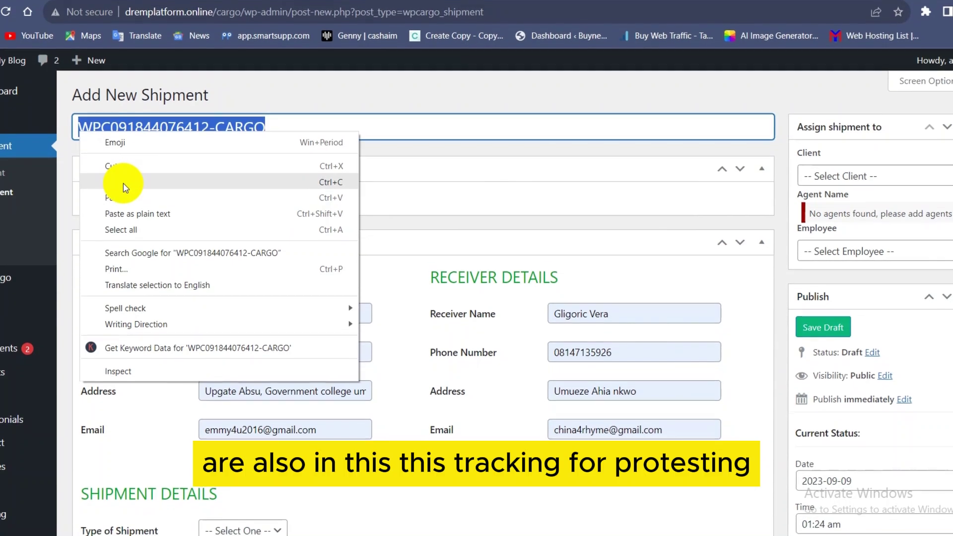
pyautogui.click(124, 184)
pyautogui.scroll(-7, 339, 228)
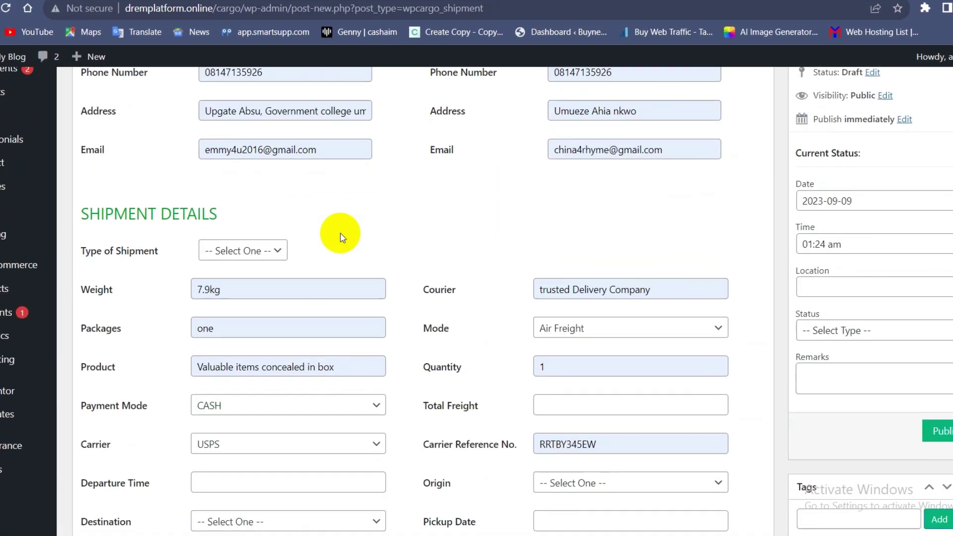
pyautogui.click(840, 216)
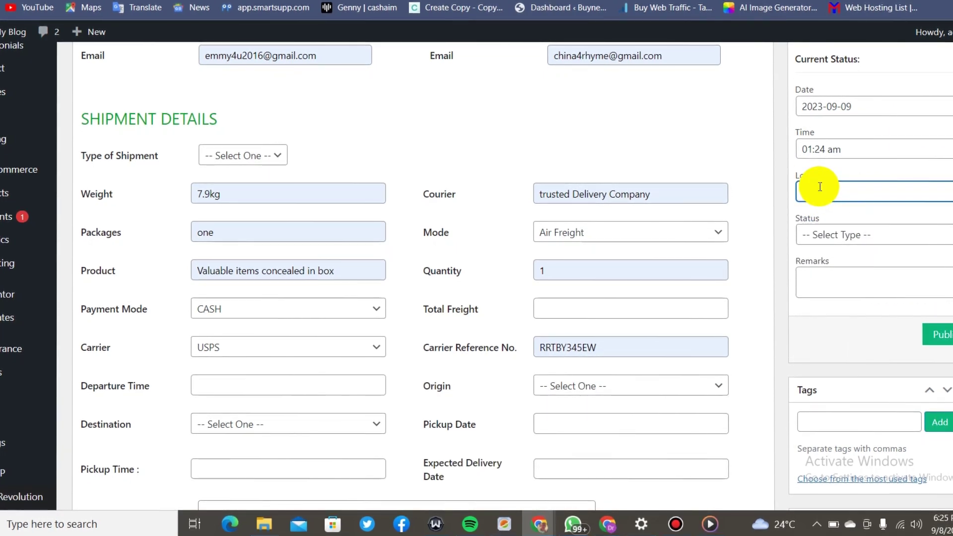
# Enter location 'london' and set the shipment status to Out for delivery.
pyautogui.write('london')
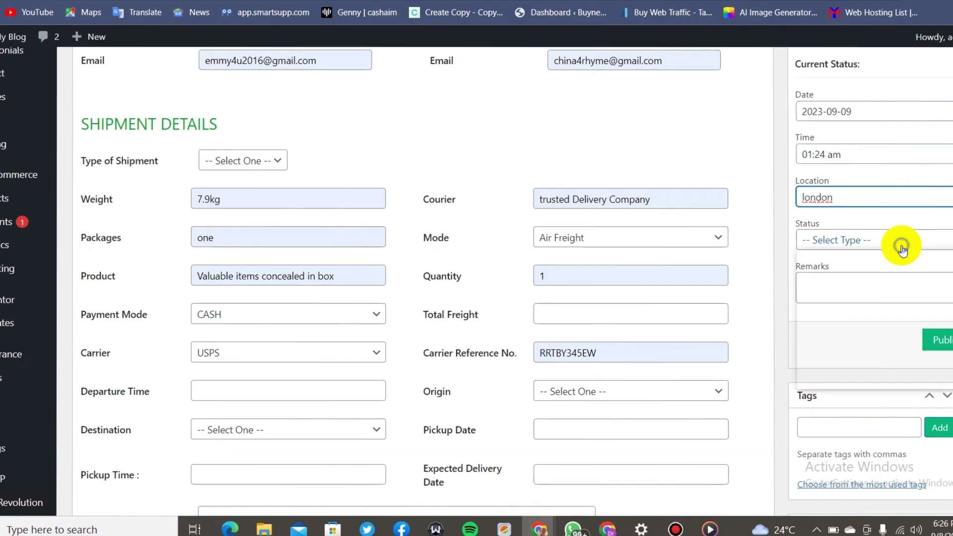
pyautogui.click(903, 239)
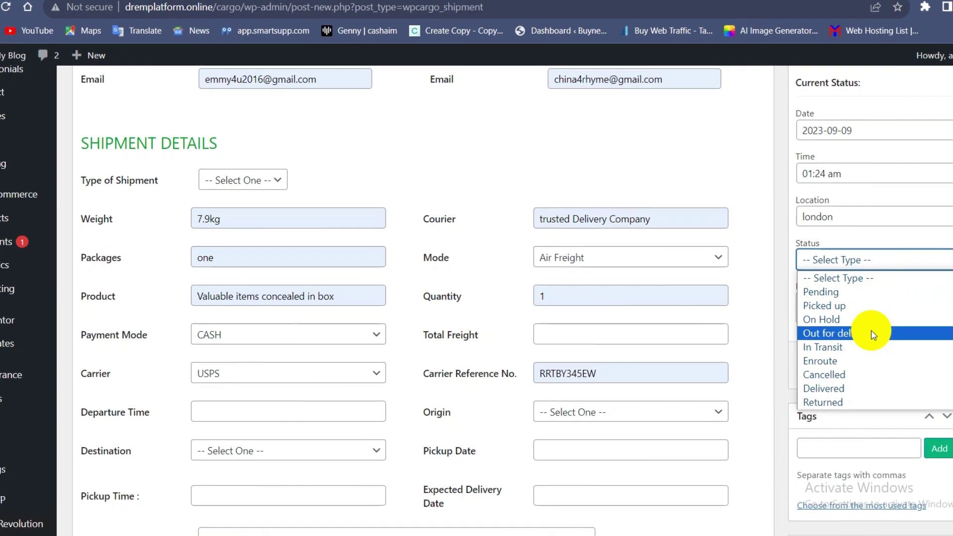
pyautogui.click(872, 330)
pyautogui.click(871, 315)
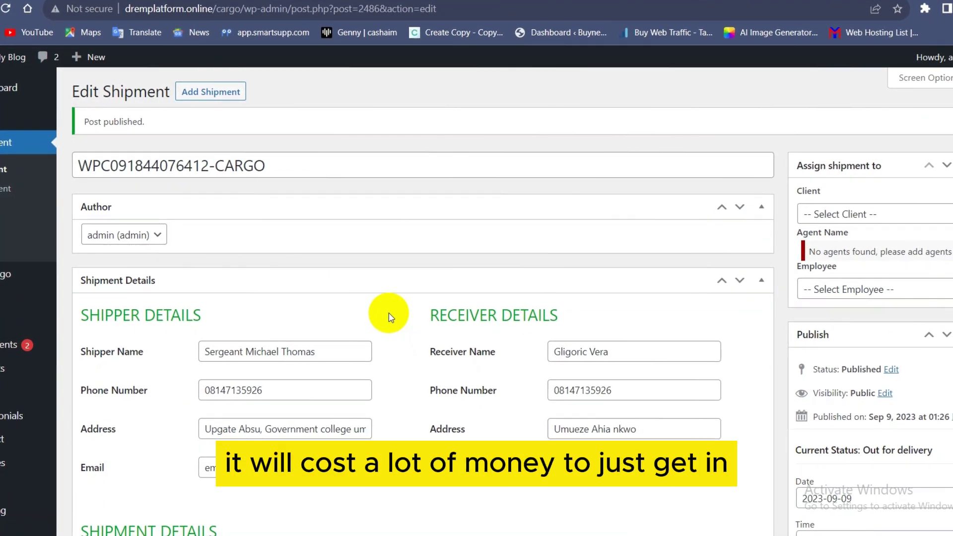
# Open the live FasTrans site from My Blog in a new tab and switch to it.
pyautogui.scroll(-15, 384, 328)
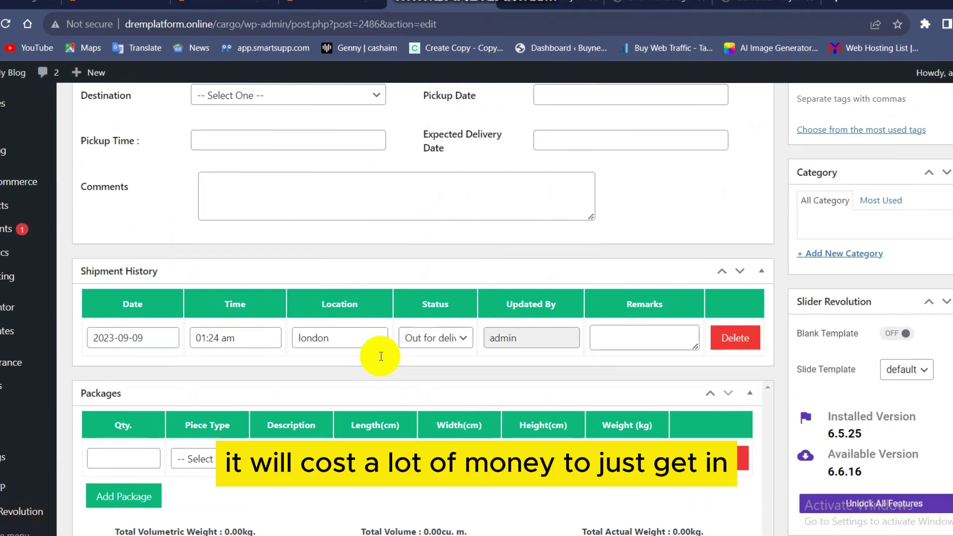
pyautogui.scroll(14, 380, 347)
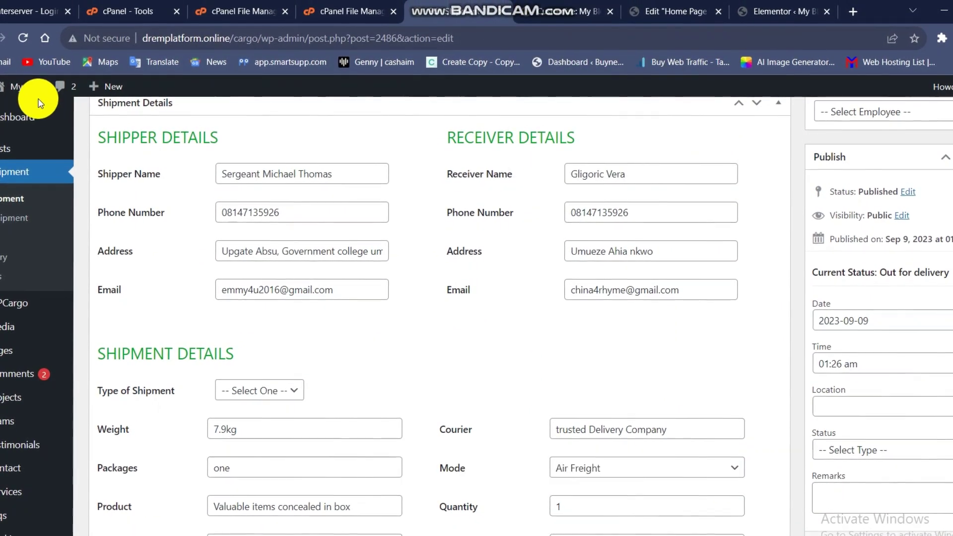
pyautogui.rightClick(20, 110)
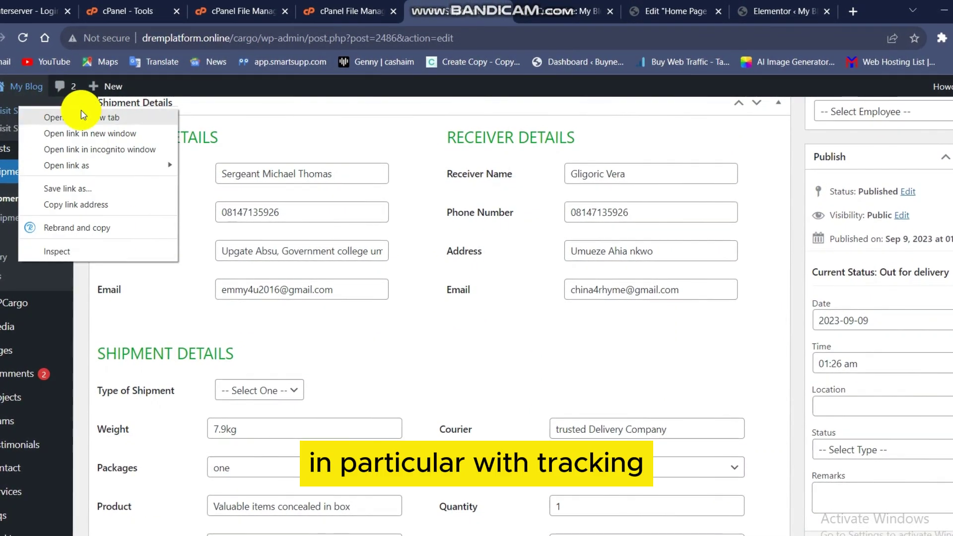
pyautogui.click(83, 117)
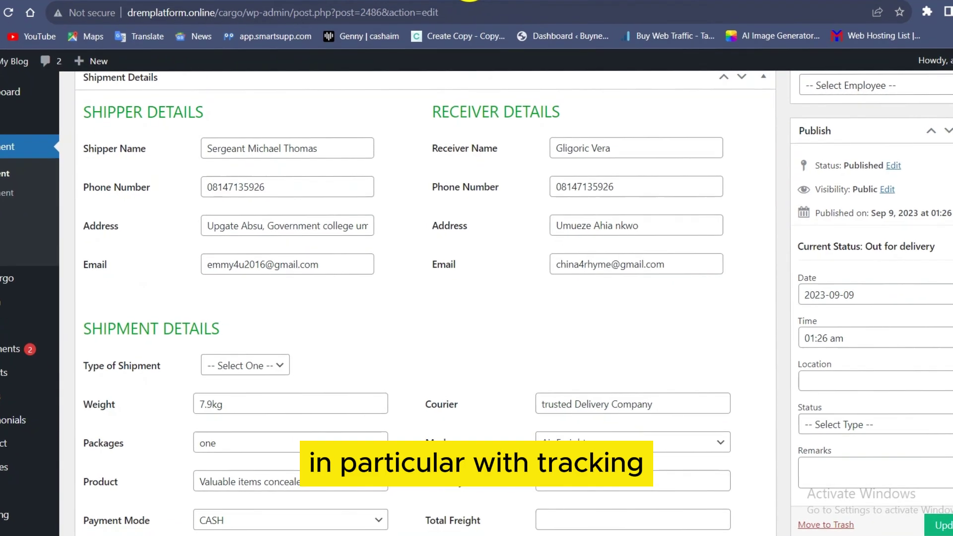
pyautogui.click(470, 0)
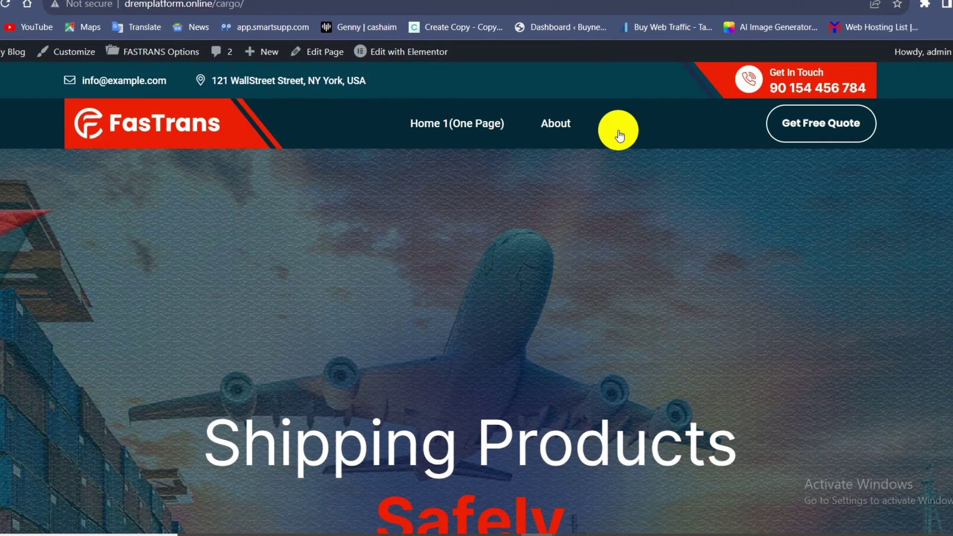
# On the Track page, submit the copied tracking number with TRACK RESULT.
pyautogui.click(618, 114)
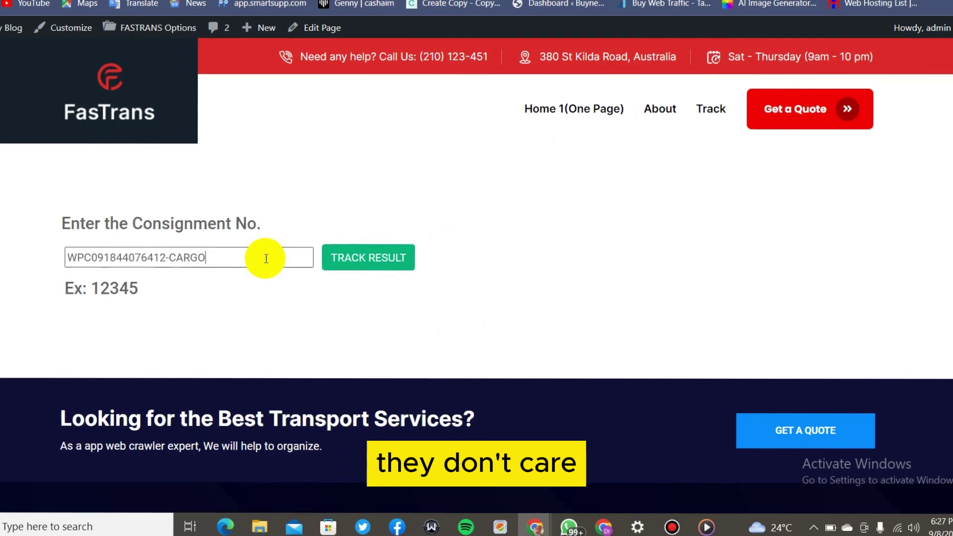
pyautogui.click(376, 262)
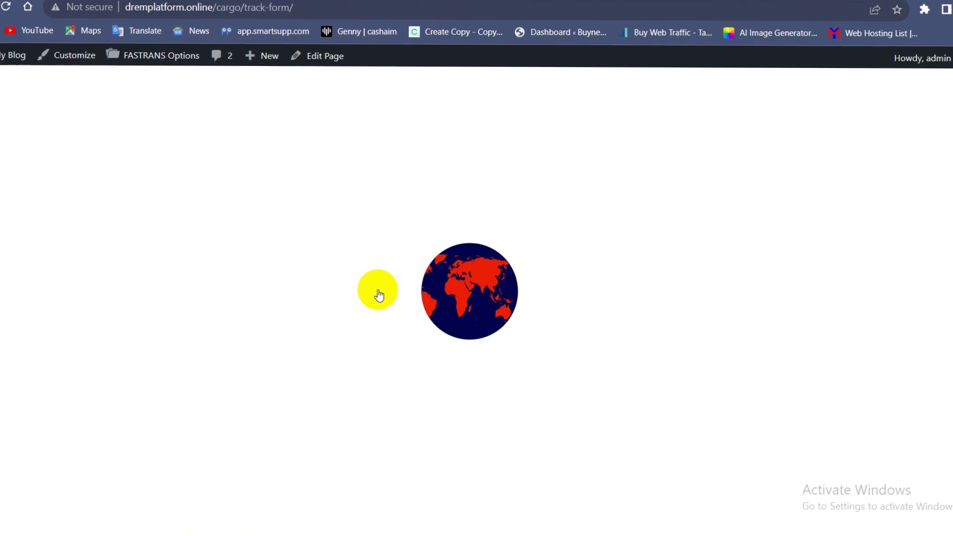
# Scroll through the shipment's Out for delivery tracking results on the Track page.
pyautogui.scroll(-5, 519, 374)
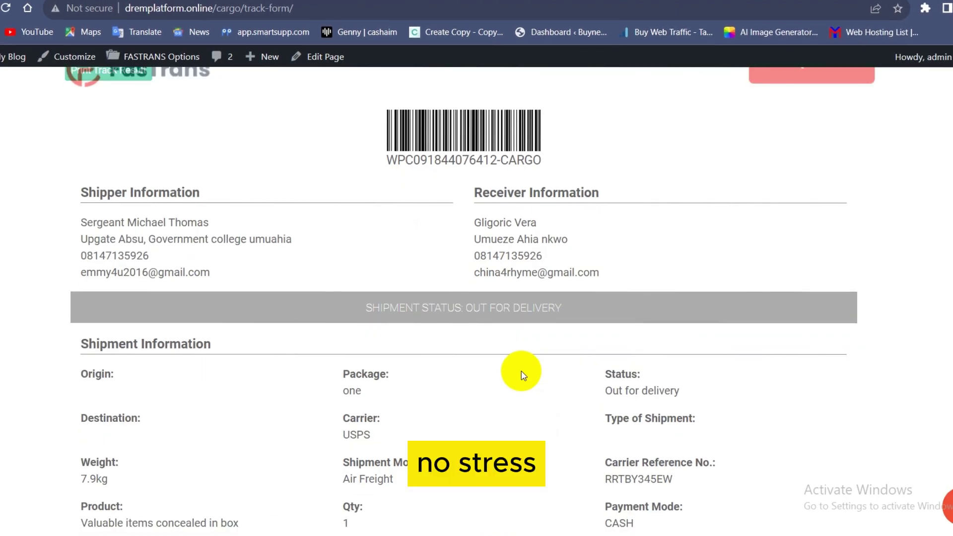
pyautogui.scroll(-4, 522, 375)
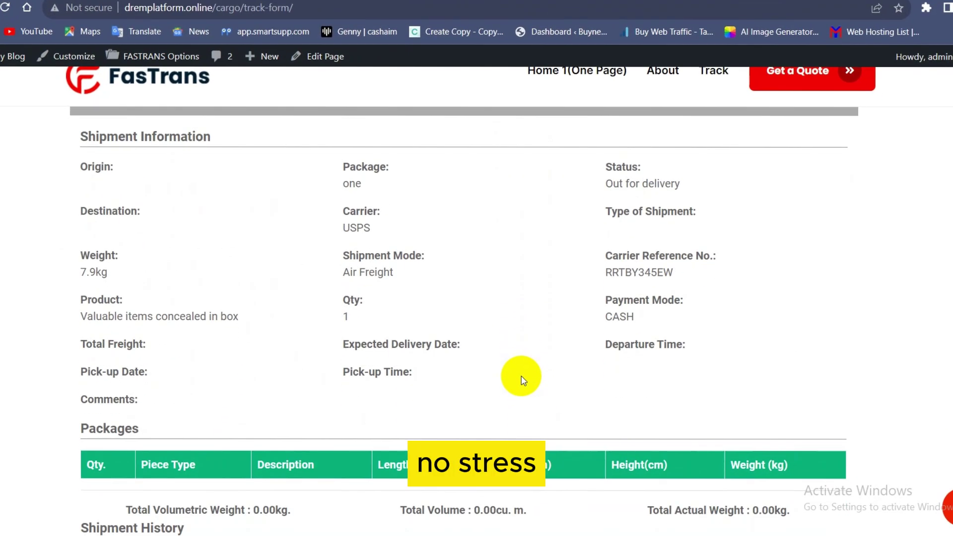
pyautogui.scroll(-5, 521, 376)
pyautogui.scroll(6, 522, 376)
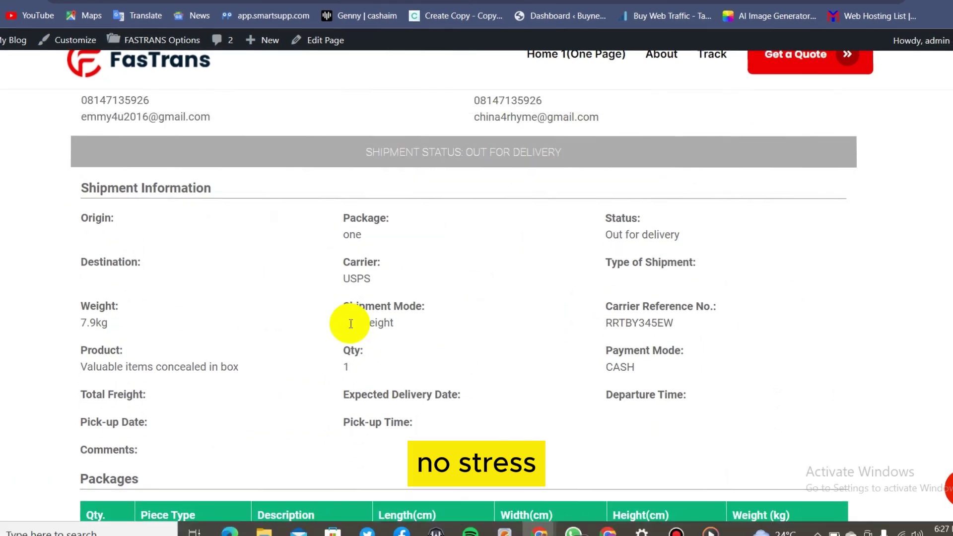
pyautogui.moveTo(68, 195); pyautogui.dragTo(540, 370)
pyautogui.click(538, 377)
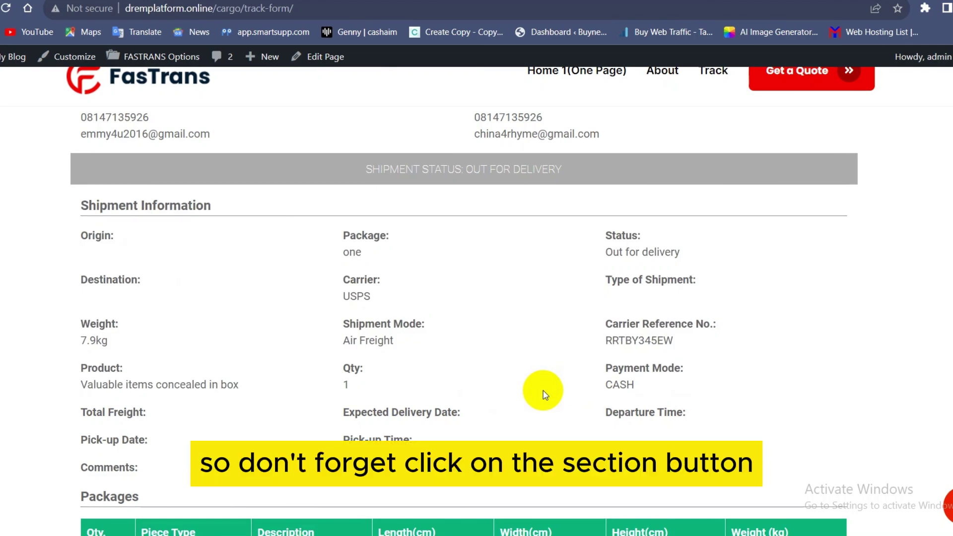
pyautogui.scroll(8, 543, 391)
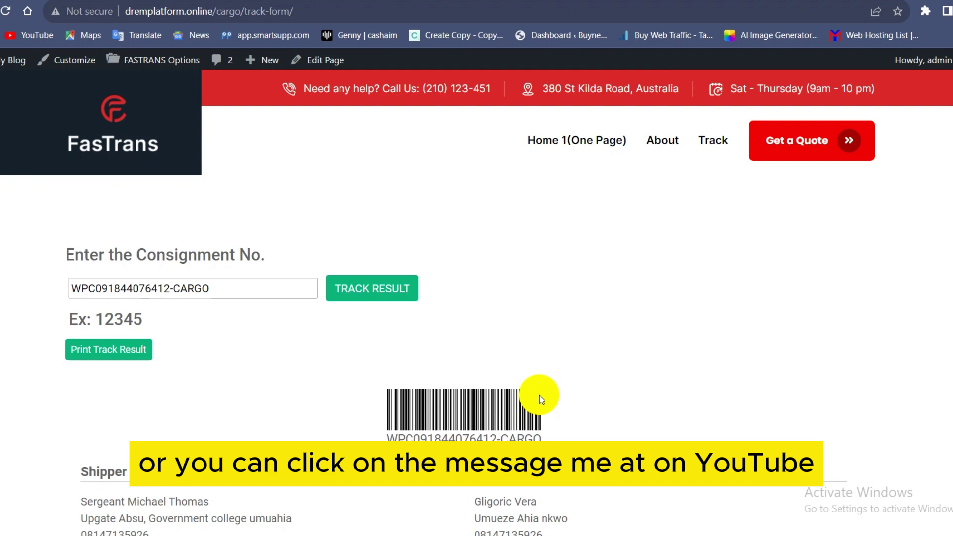
# Scroll through the creator's YouTube Shorts page.
pyautogui.scroll(-4, 571, 362)
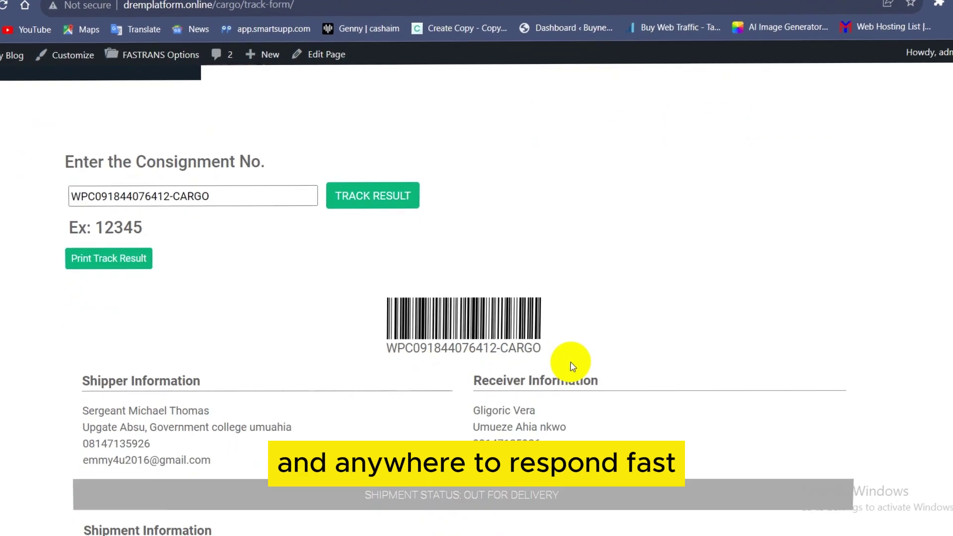
pyautogui.scroll(-9, 572, 369)
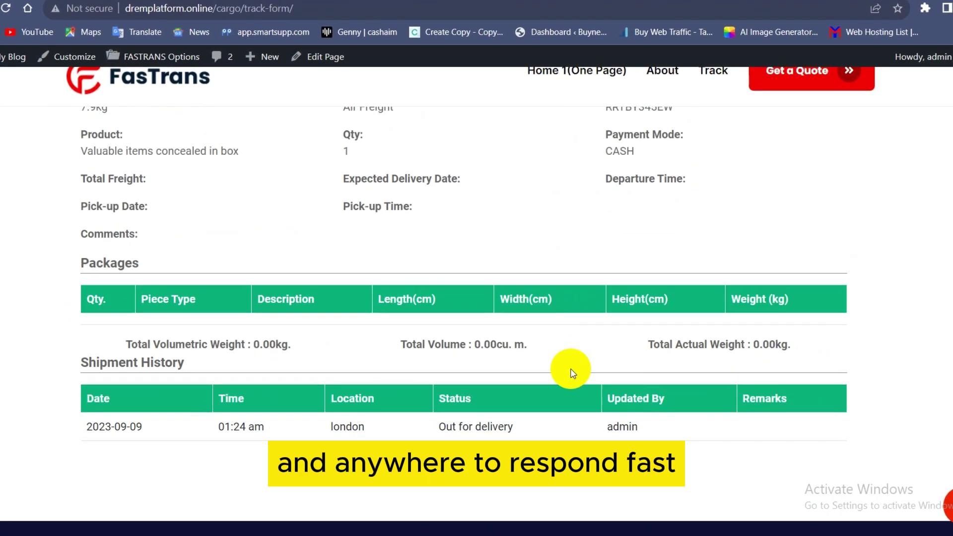
pyautogui.scroll(10, 572, 368)
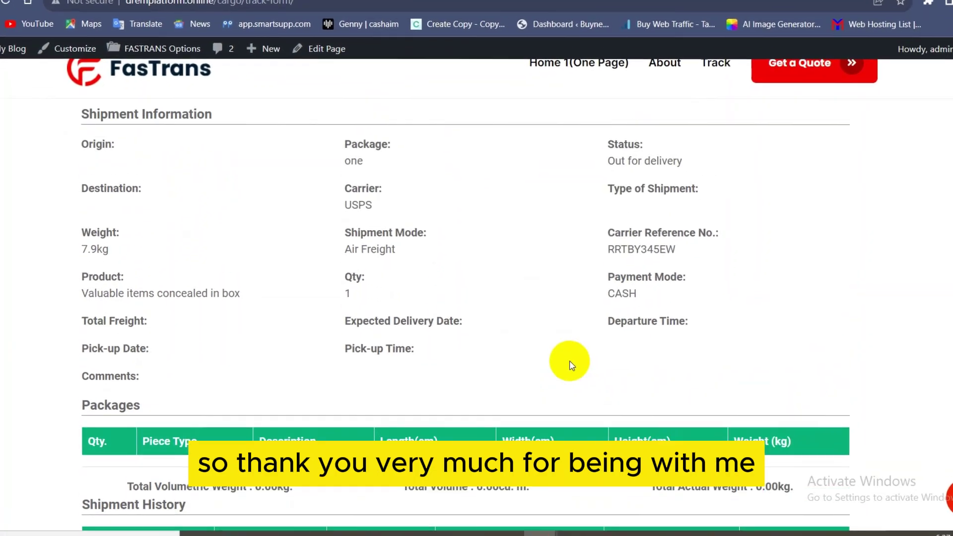
pyautogui.scroll(7, 562, 377)
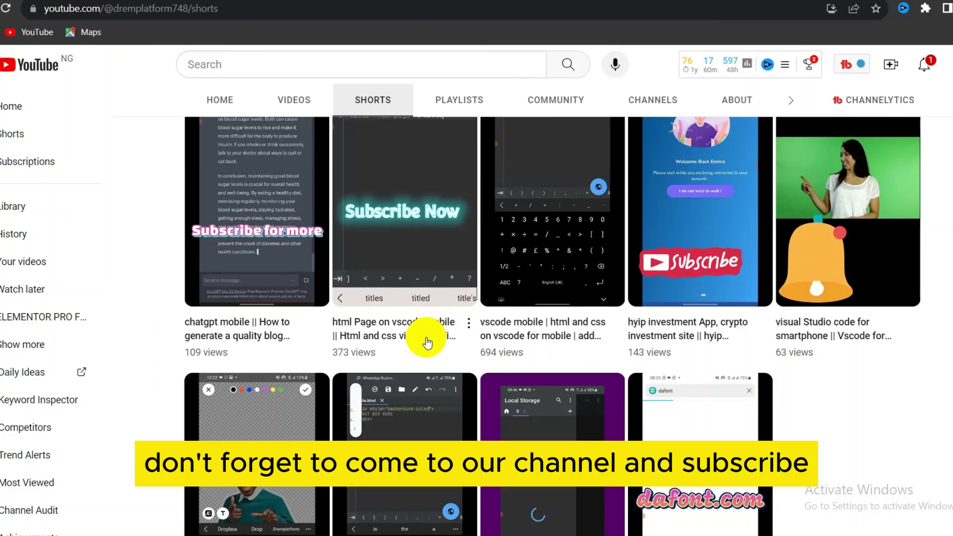
pyautogui.scroll(5, 425, 336)
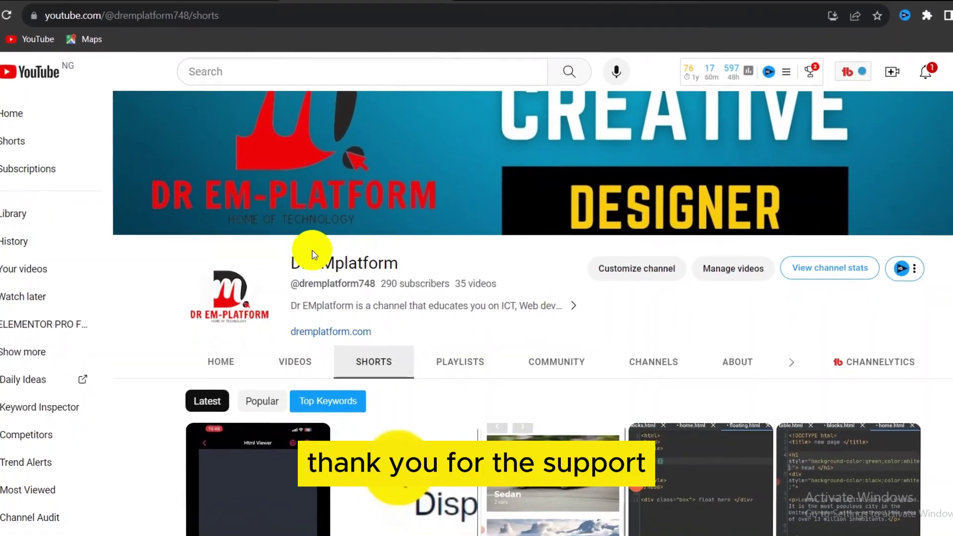
pyautogui.scroll(-4, 397, 255)
pyautogui.scroll(-6, 397, 239)
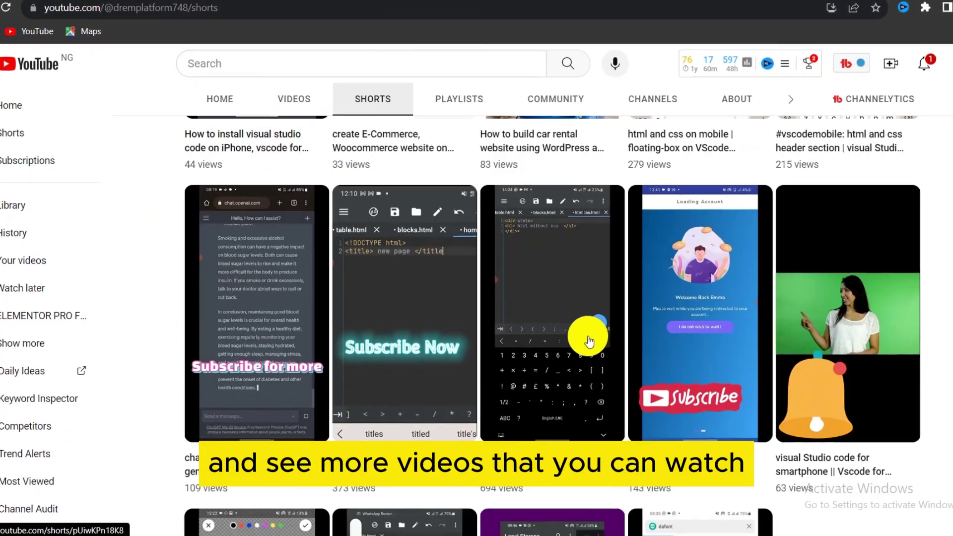